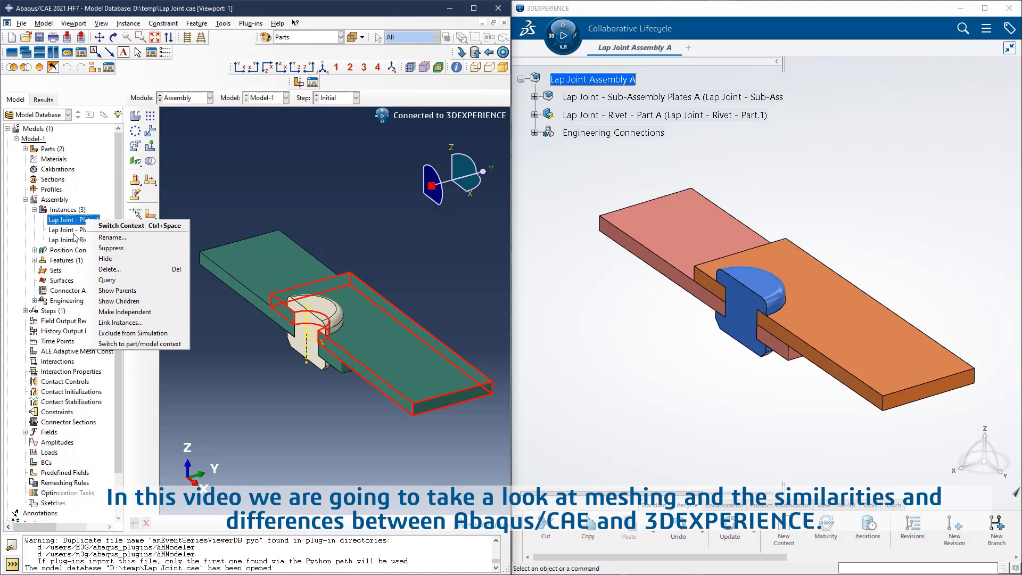
{"action": "left_click", "coordinate": [75, 230]}
{"action": "right_click", "coordinate": [74, 232]}
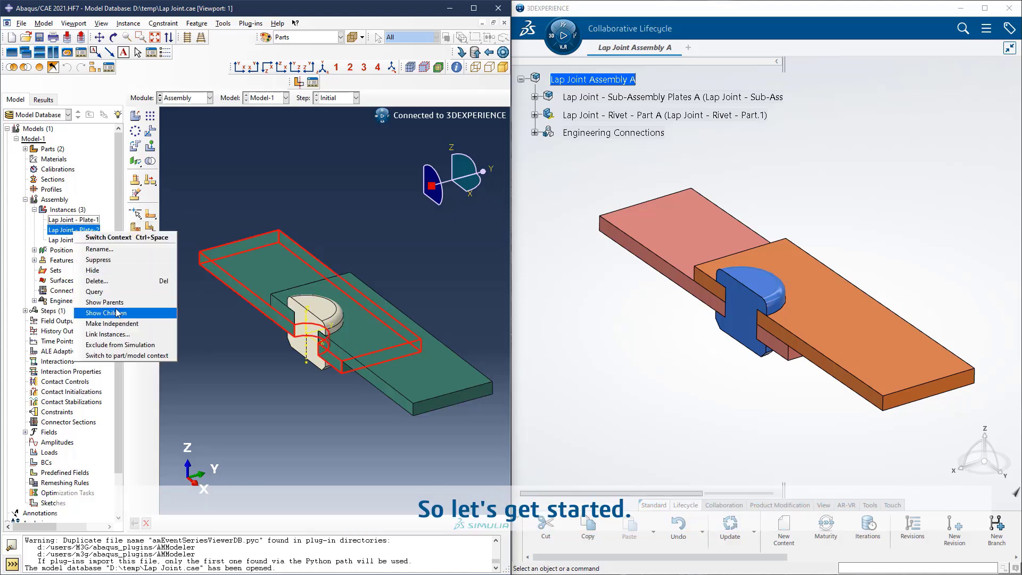
{"action": "left_click", "coordinate": [67, 239]}
{"action": "right_click", "coordinate": [68, 240]}
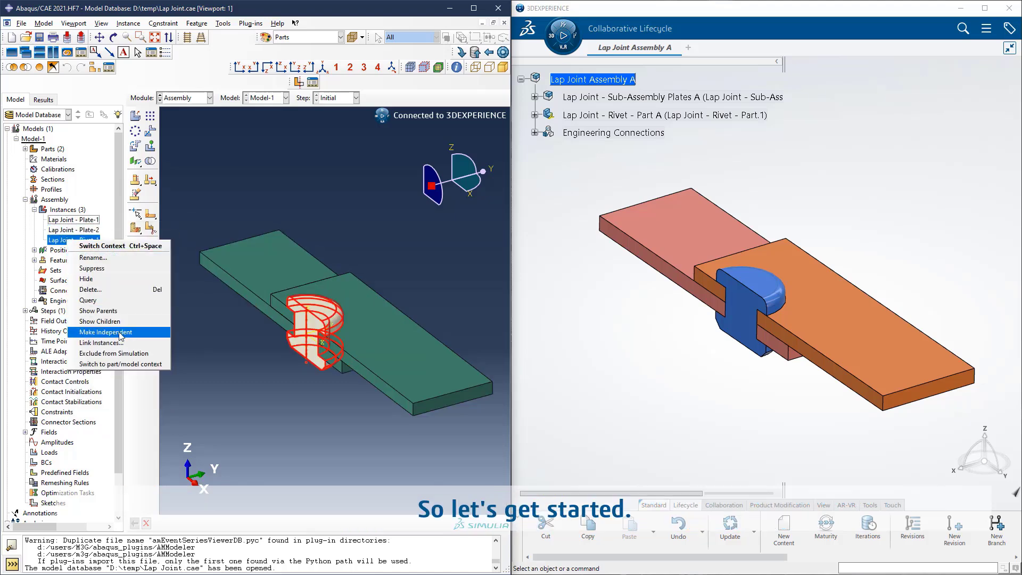
{"action": "left_click", "coordinate": [24, 150]}
{"action": "left_click", "coordinate": [25, 149]}
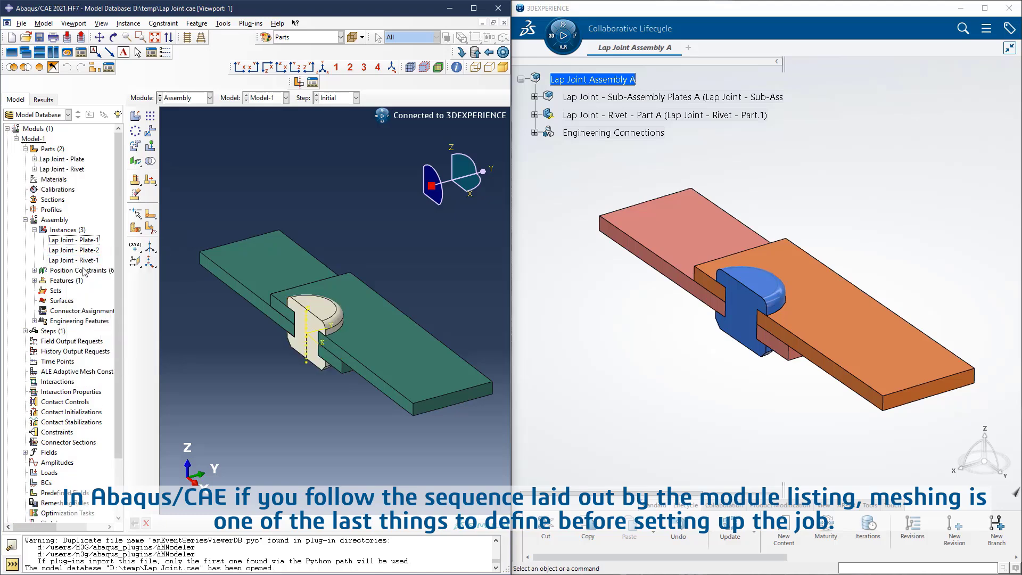
{"action": "right_click", "coordinate": [84, 253]}
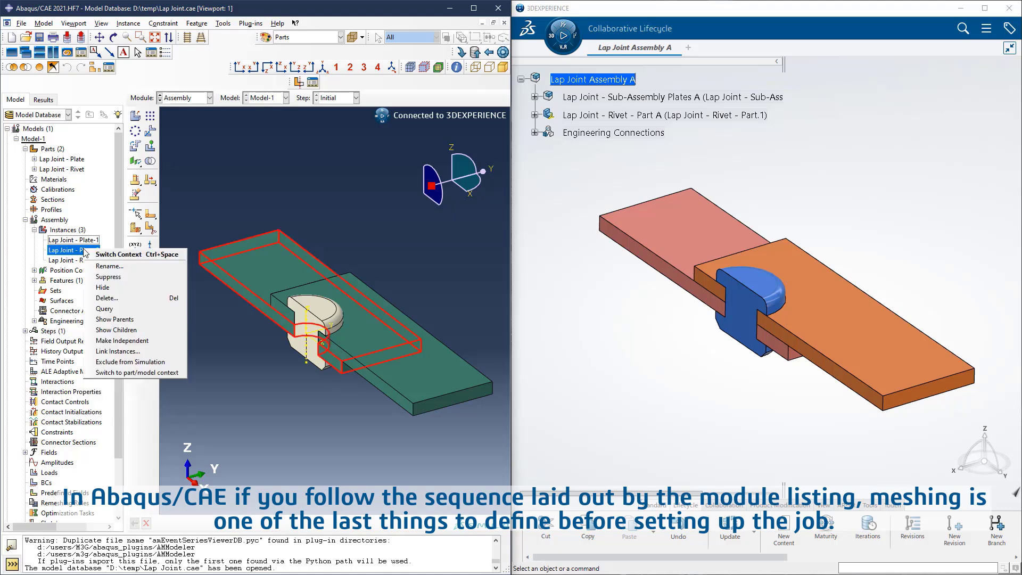
Step: Make the Lap Joint - Plate-1 instance independent, together with the remaining instances of the same part
{"action": "right_click", "coordinate": [86, 240]}
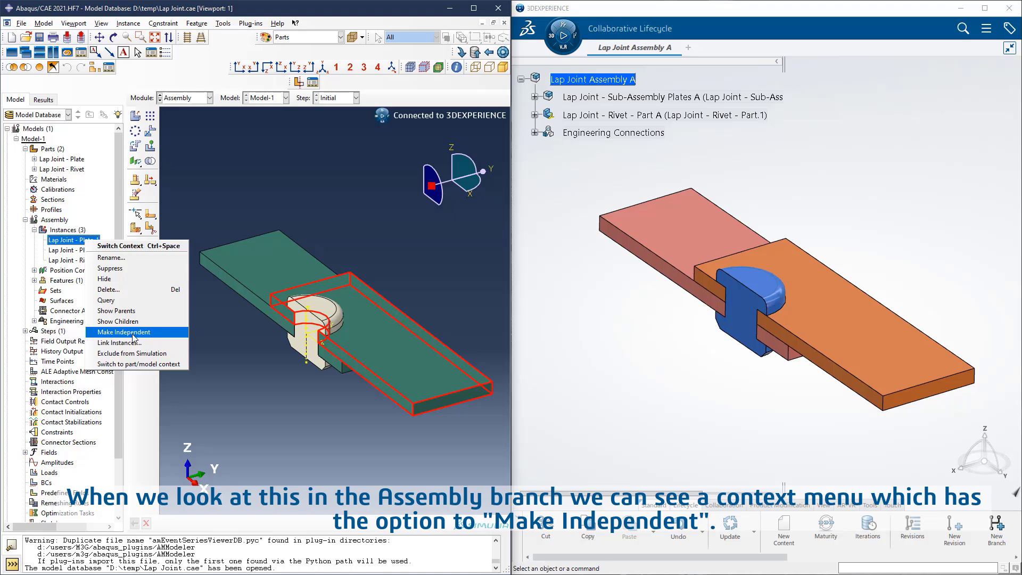
{"action": "left_click", "coordinate": [134, 334]}
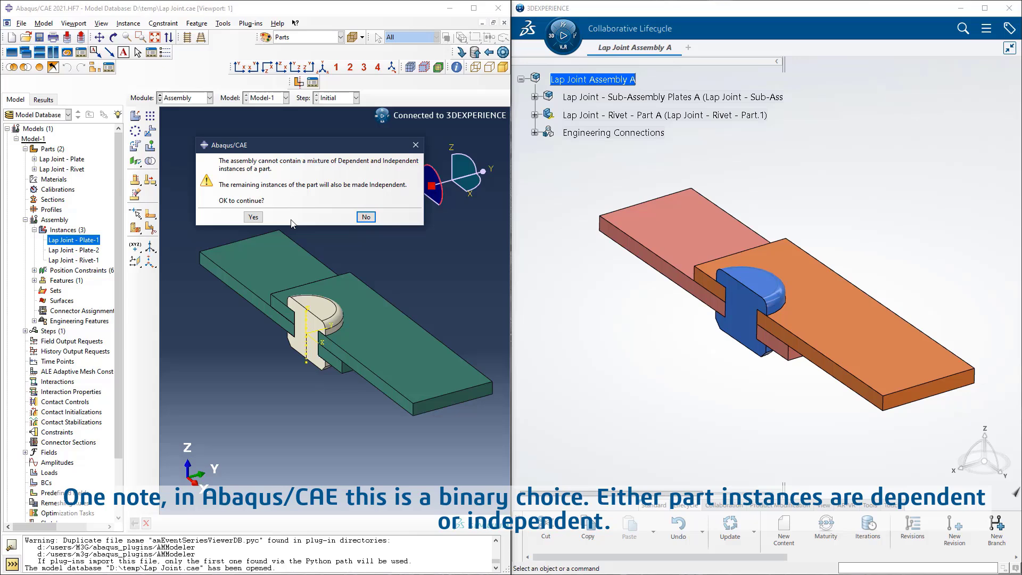
{"action": "left_click", "coordinate": [253, 217]}
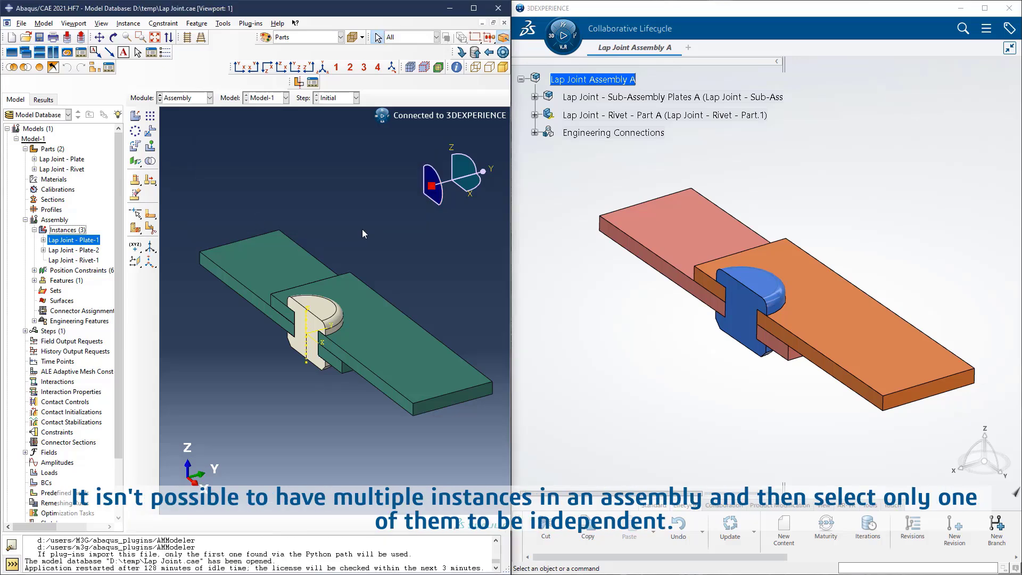
Step: Examine where the mesh entries sit under the plate instances and under the plate and rivet parts
{"action": "left_click", "coordinate": [43, 240]}
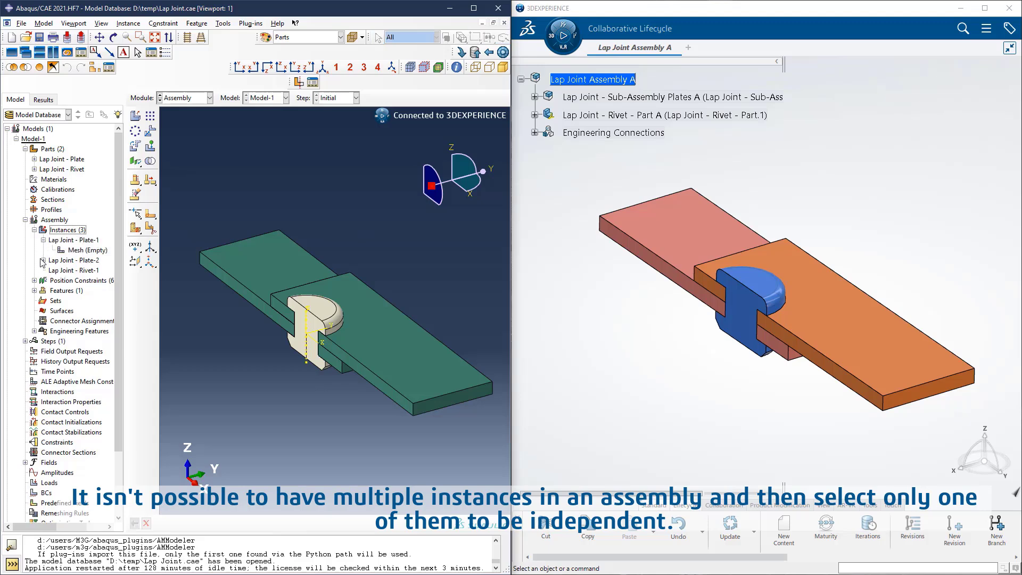
{"action": "left_click", "coordinate": [43, 260]}
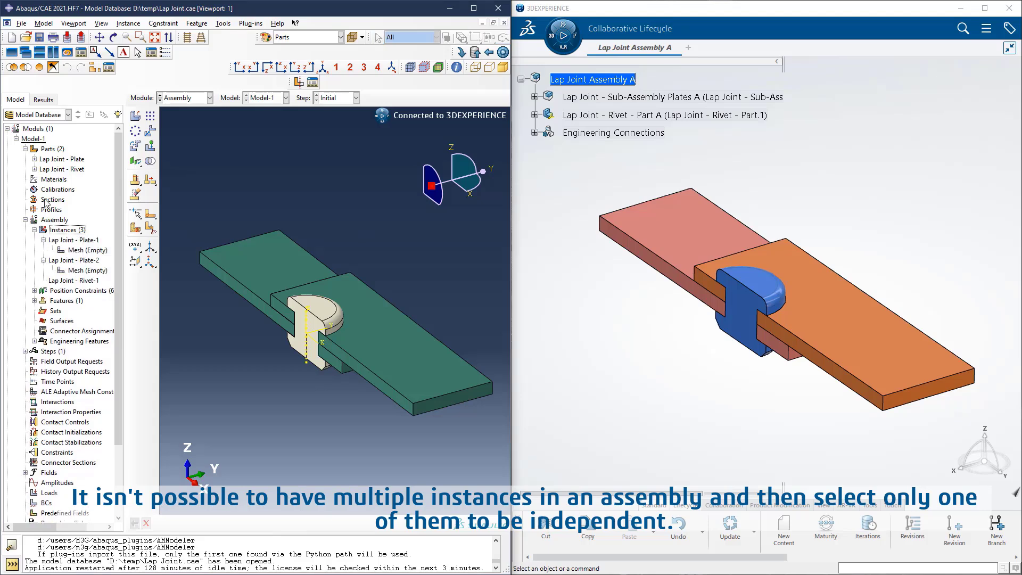
{"action": "left_click", "coordinate": [34, 169]}
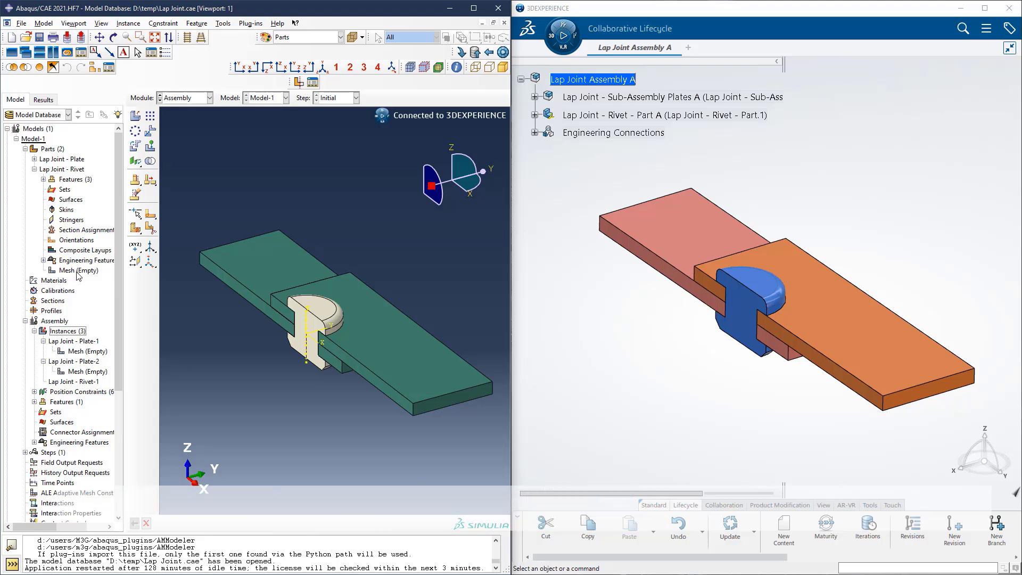
{"action": "left_click", "coordinate": [35, 159]}
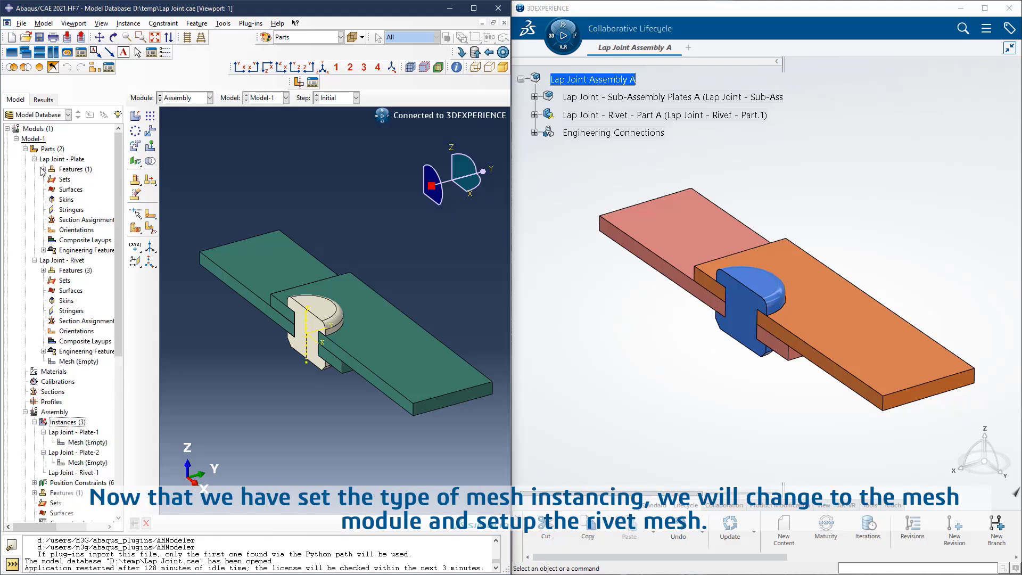
{"action": "left_click", "coordinate": [35, 159]}
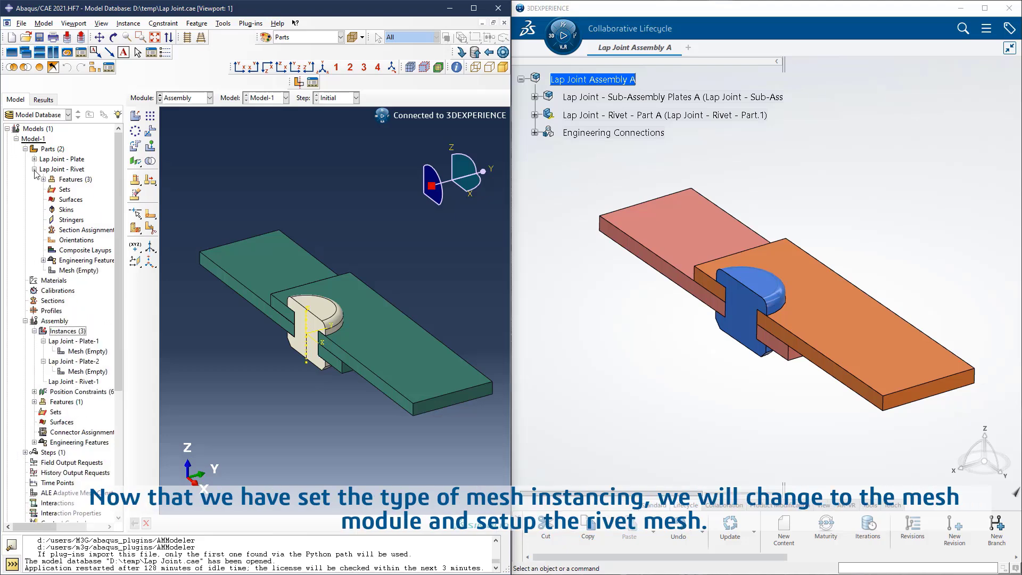
{"action": "left_click", "coordinate": [35, 169]}
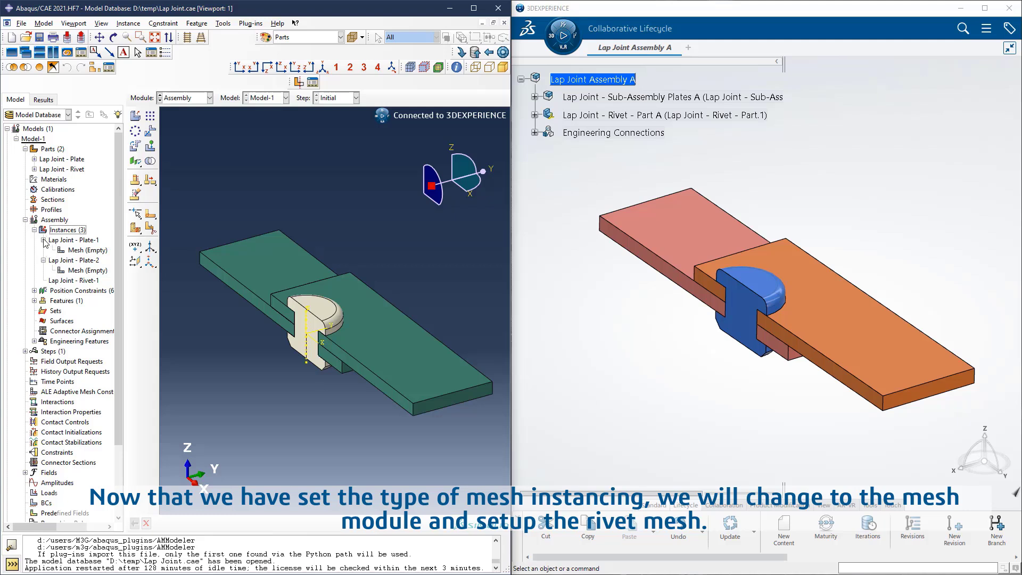
Step: Switch to the Mesh module and make the Lap Joint - Rivet part the object to mesh
{"action": "left_click", "coordinate": [209, 98]}
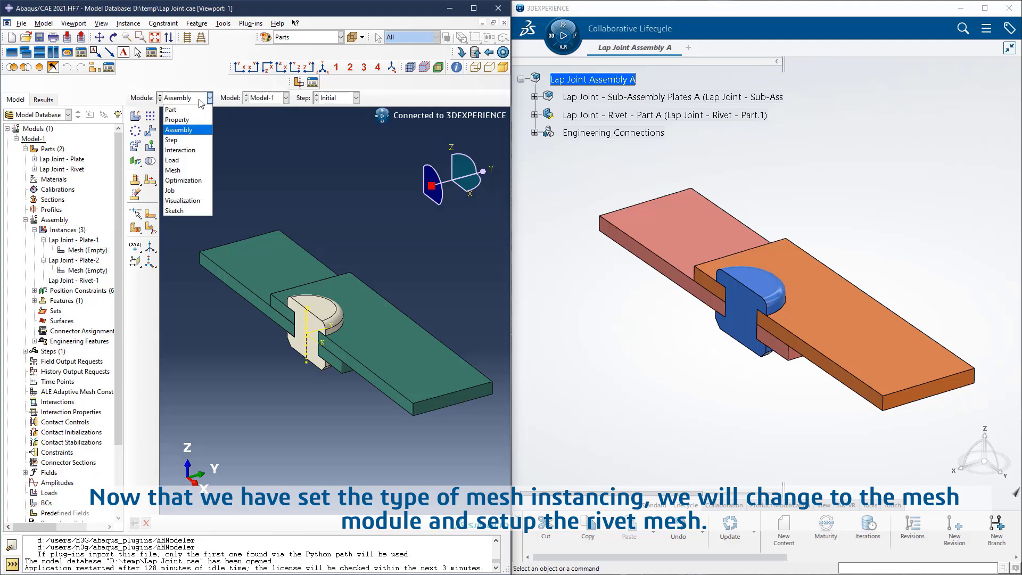
{"action": "left_click", "coordinate": [174, 170]}
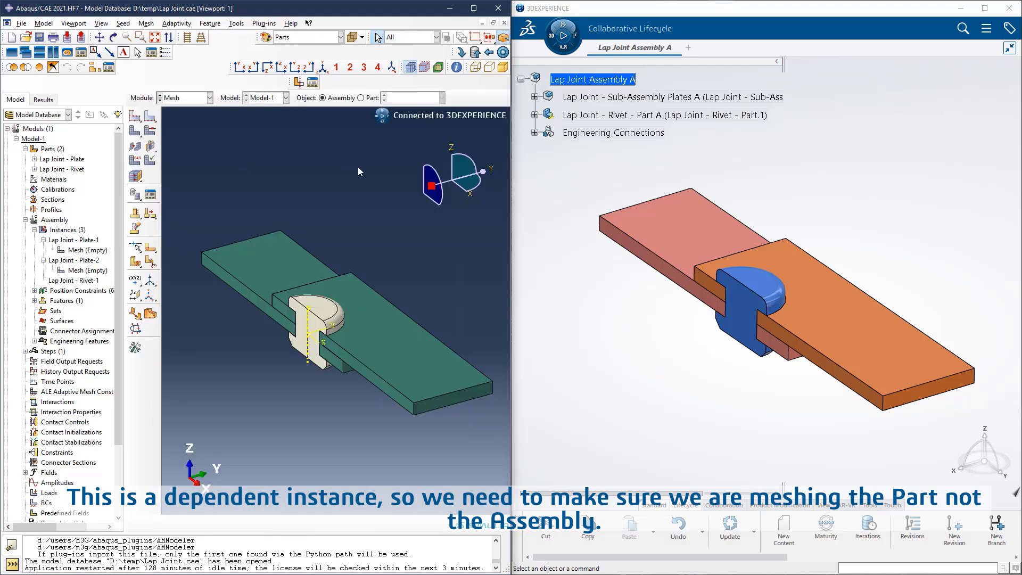
{"action": "left_click", "coordinate": [361, 98]}
{"action": "left_click", "coordinate": [384, 100]}
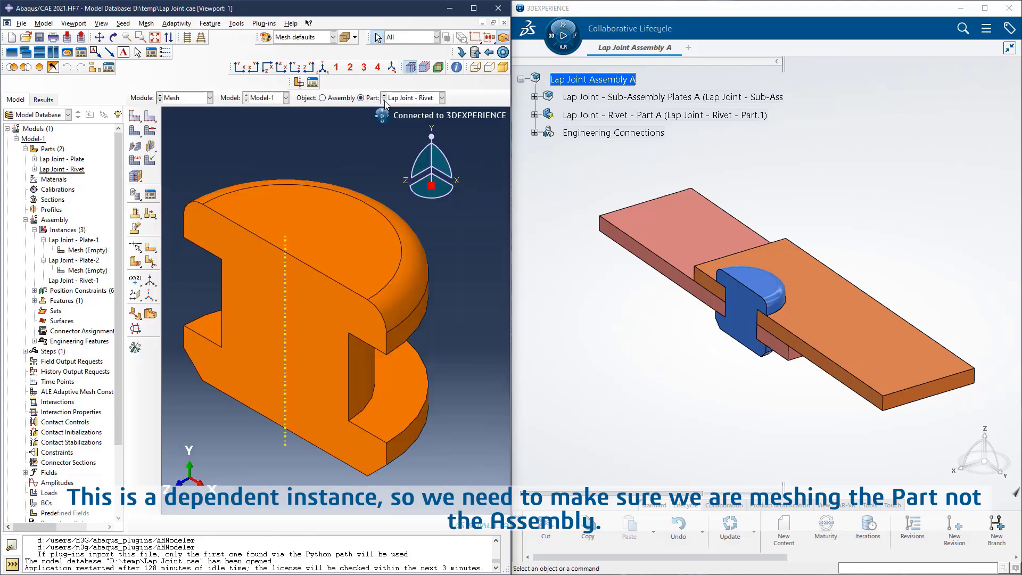
Step: Assign mesh controls with the Tet element shape and free technique to the rivet
{"action": "left_click", "coordinate": [146, 23]}
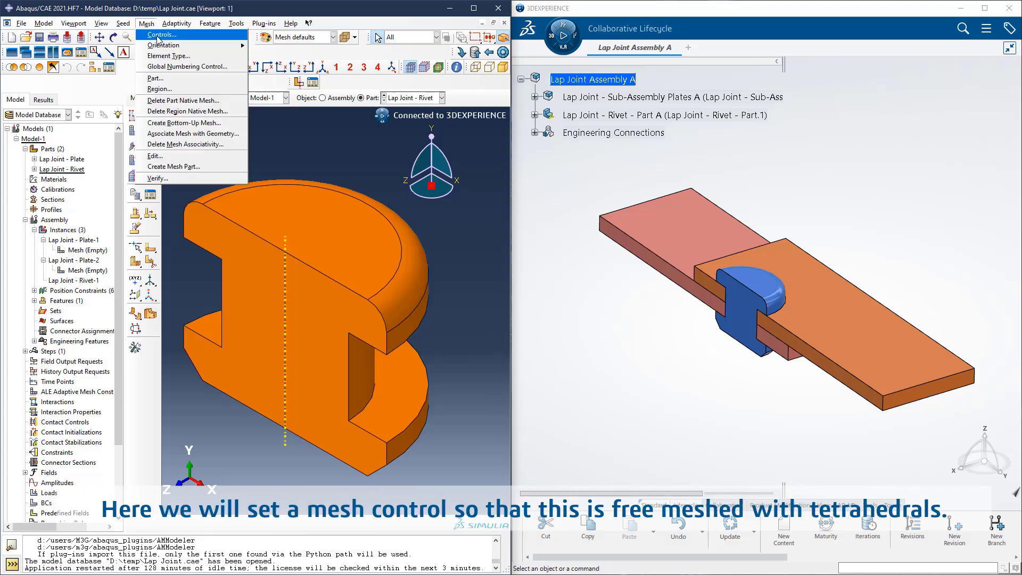
{"action": "left_click", "coordinate": [160, 35]}
{"action": "left_click", "coordinate": [345, 92]}
{"action": "left_click", "coordinate": [288, 232]}
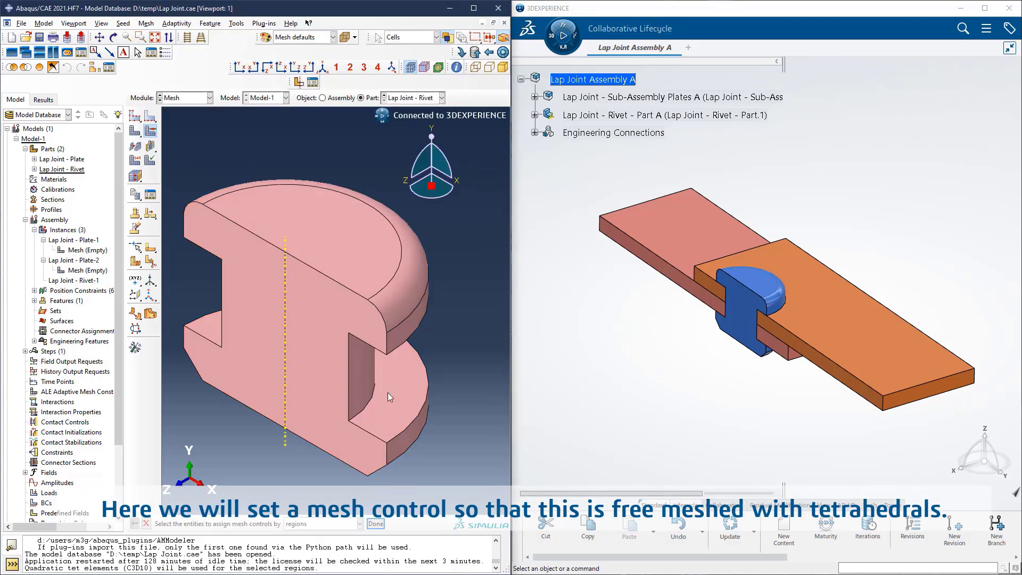
Step: Assign global mesh seeds to the rivet part with curvature control on
{"action": "left_click", "coordinate": [123, 23]}
{"action": "left_click", "coordinate": [136, 35]}
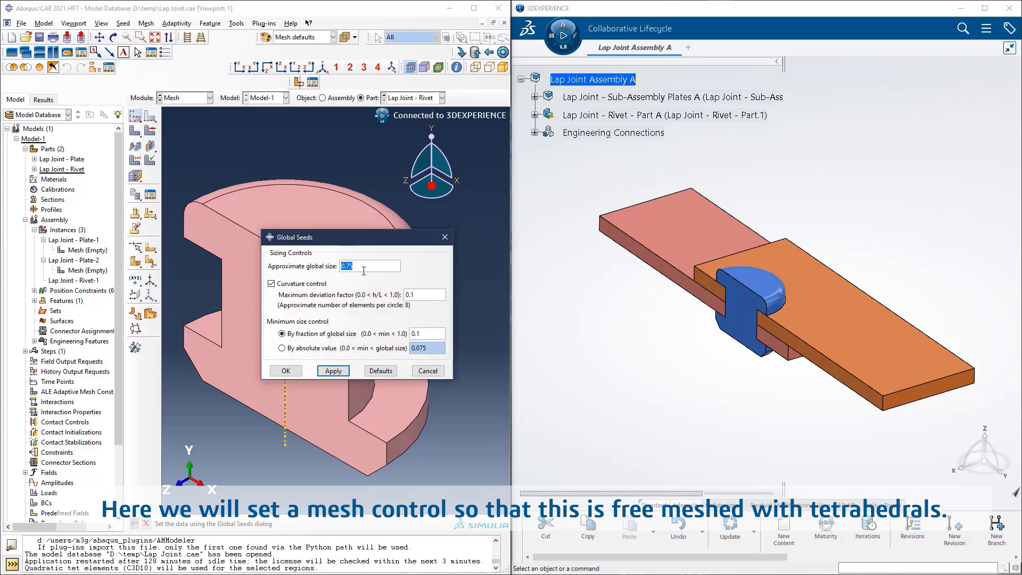
{"action": "left_click", "coordinate": [347, 371]}
{"action": "left_click", "coordinate": [285, 371]}
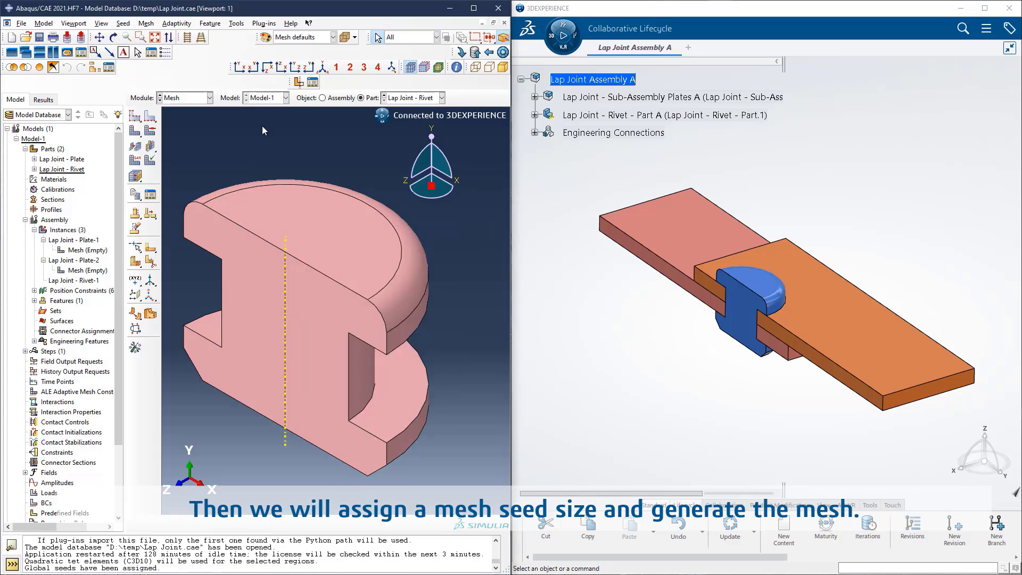
Step: Generate the mesh on the rivet part
{"action": "left_click", "coordinate": [146, 24]}
{"action": "left_click", "coordinate": [157, 35]}
{"action": "middle_click", "coordinate": [390, 408]}
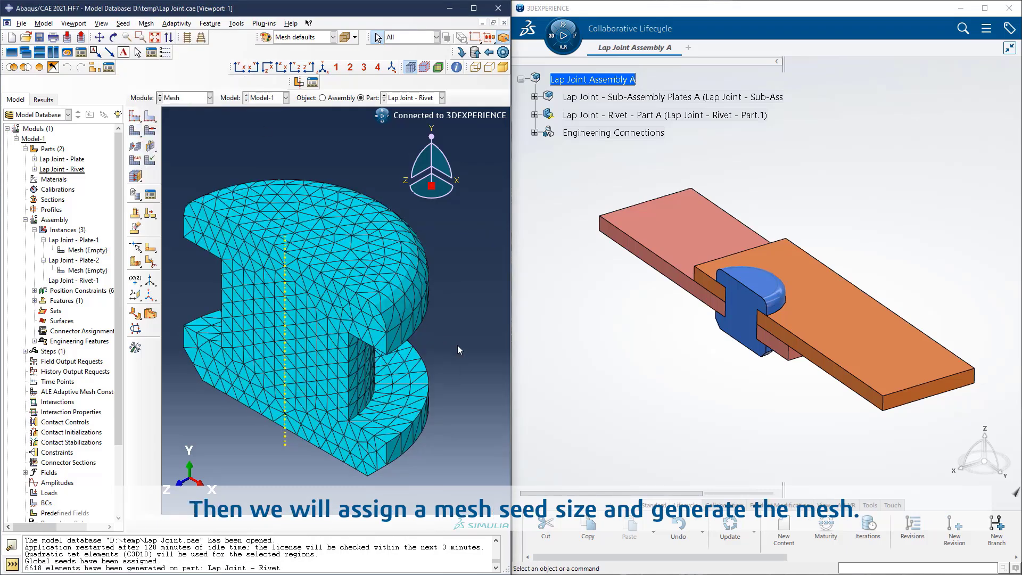
Step: Return to the assembly and seed the top plate instance with an approximate global size of 0.5
{"action": "left_click", "coordinate": [323, 98]}
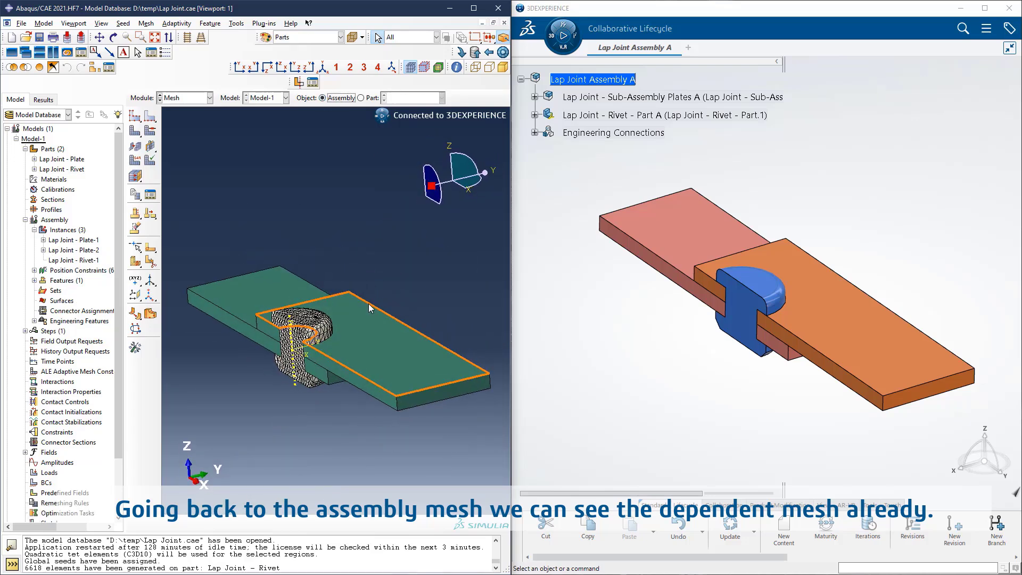
{"action": "left_click", "coordinate": [124, 23]}
{"action": "left_click", "coordinate": [135, 35]}
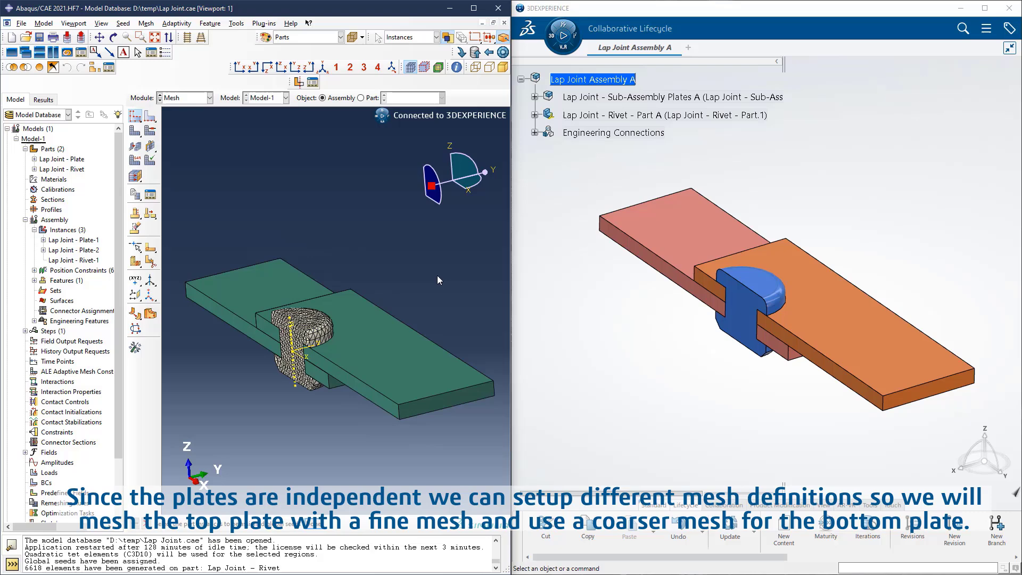
{"action": "left_click", "coordinate": [412, 361]}
{"action": "middle_click", "coordinate": [365, 473]}
{"action": "type", "text": "0.5"}
{"action": "left_click", "coordinate": [285, 370]}
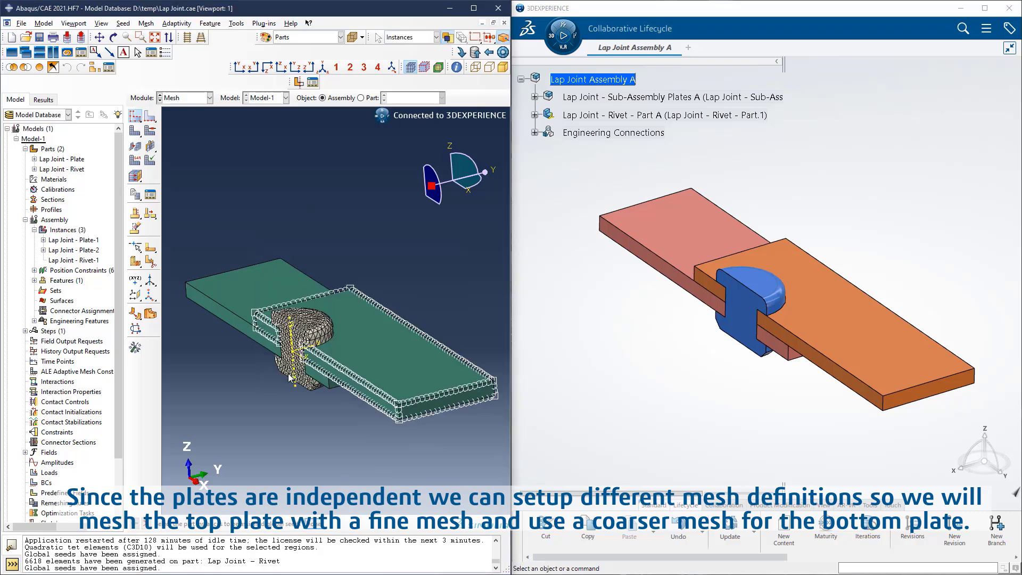
Step: Seed the bottom plate instance with an approximate global size of 1
{"action": "left_click", "coordinate": [317, 523]}
{"action": "type", "text": "1"}
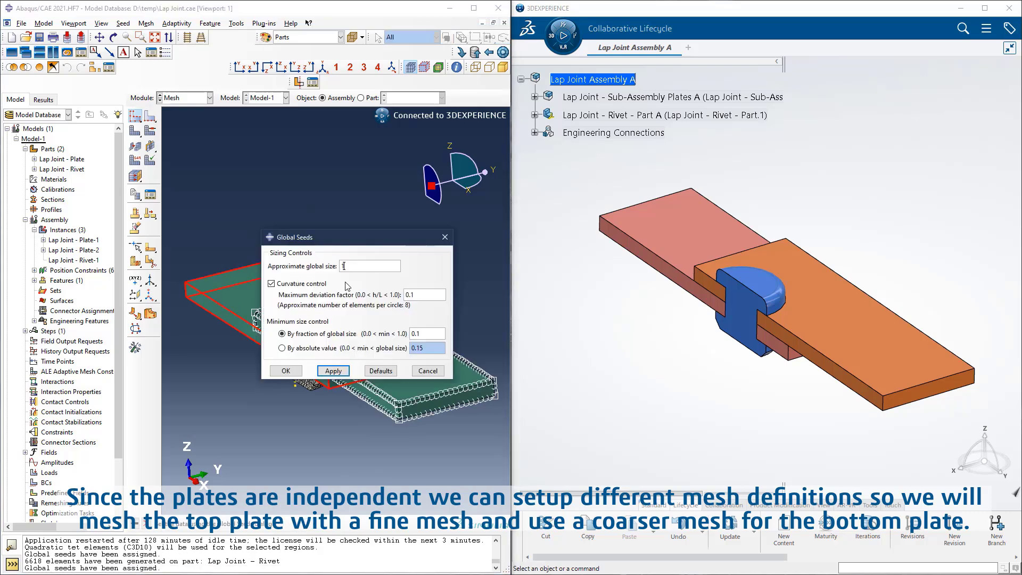
{"action": "left_click", "coordinate": [338, 371]}
{"action": "left_click", "coordinate": [447, 237]}
Step: Assign Hex mesh controls with the Sweep technique to both plates, changing the viewport colors to mesh defaults
{"action": "left_click", "coordinate": [150, 130]}
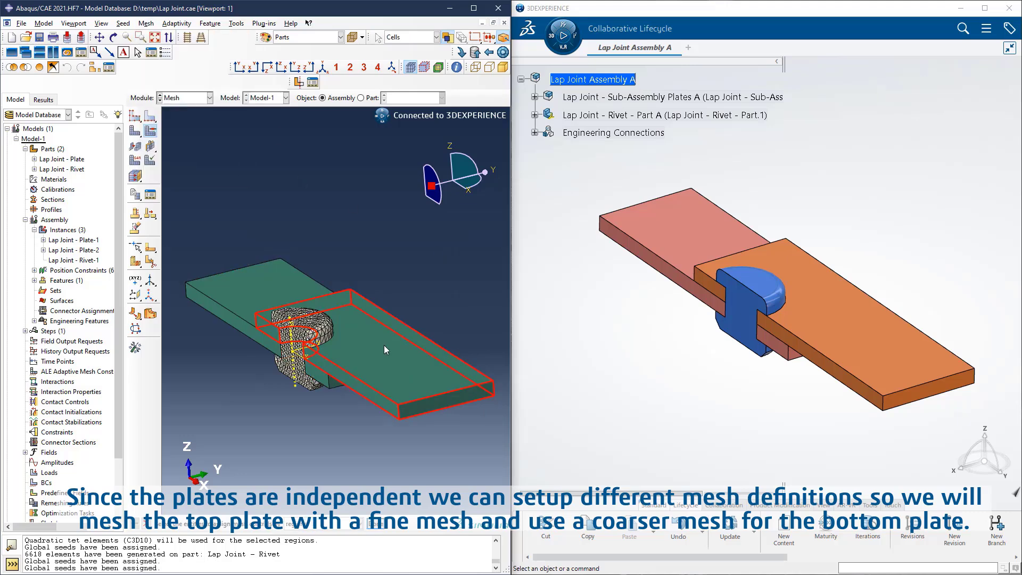
{"action": "left_click", "coordinate": [266, 295]}
{"action": "left_click", "coordinate": [375, 524]}
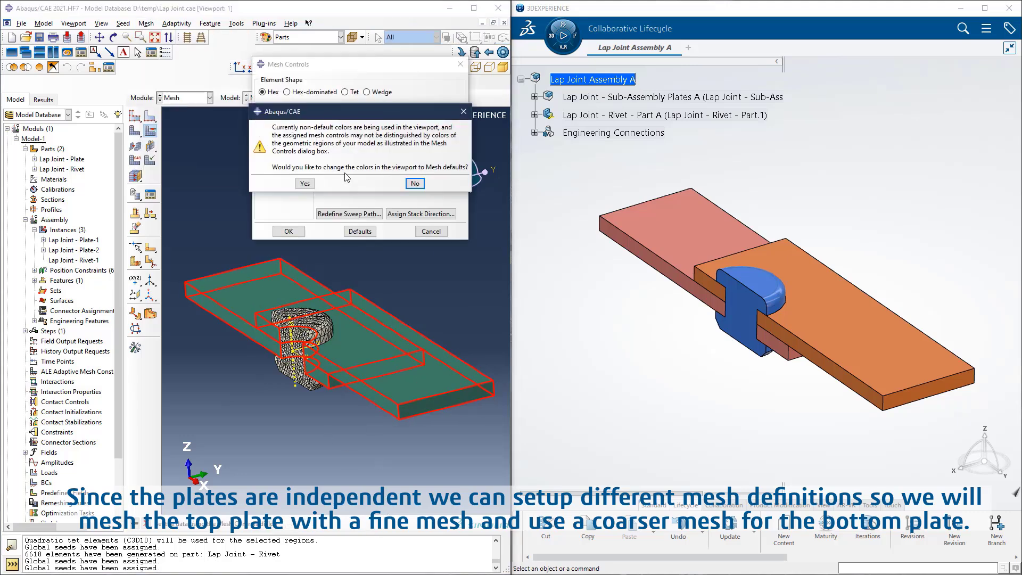
{"action": "left_click", "coordinate": [303, 183]}
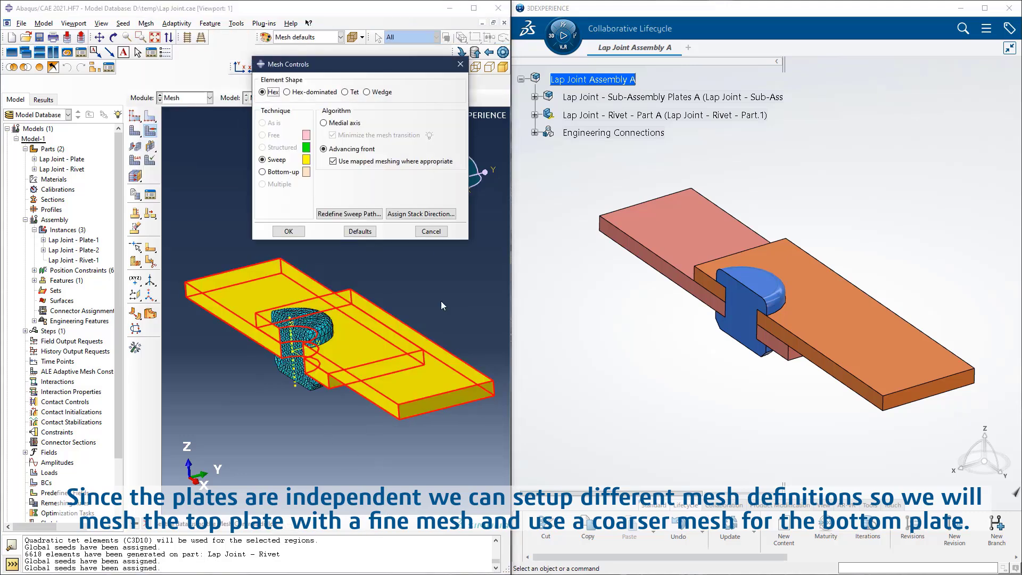
{"action": "left_click", "coordinate": [289, 231]}
{"action": "left_click", "coordinate": [376, 524]}
Step: Generate the meshes on both plate instances and color the assembly by parts
{"action": "left_click", "coordinate": [151, 23]}
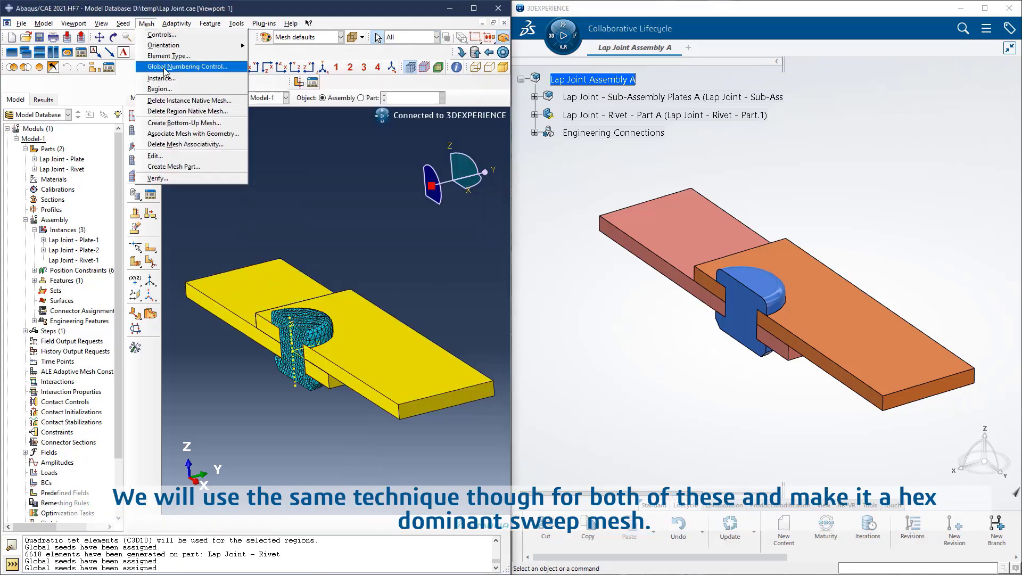
{"action": "left_click", "coordinate": [163, 78]}
{"action": "left_click", "coordinate": [377, 338]}
{"action": "left_click", "coordinate": [275, 523]}
{"action": "left_click", "coordinate": [242, 298]}
{"action": "left_click", "coordinate": [275, 524]}
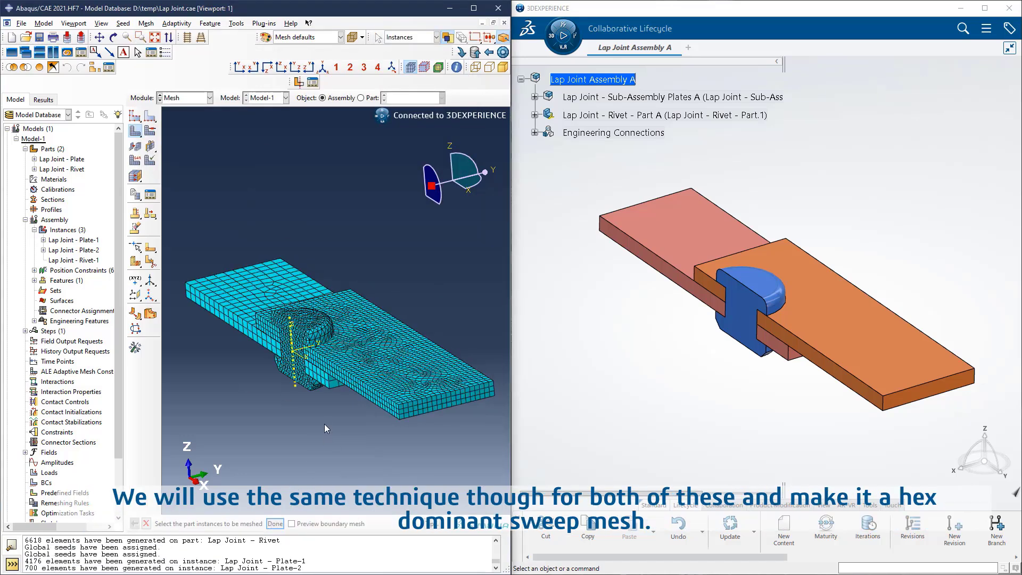
{"action": "left_click", "coordinate": [299, 38]}
{"action": "left_click", "coordinate": [298, 208]}
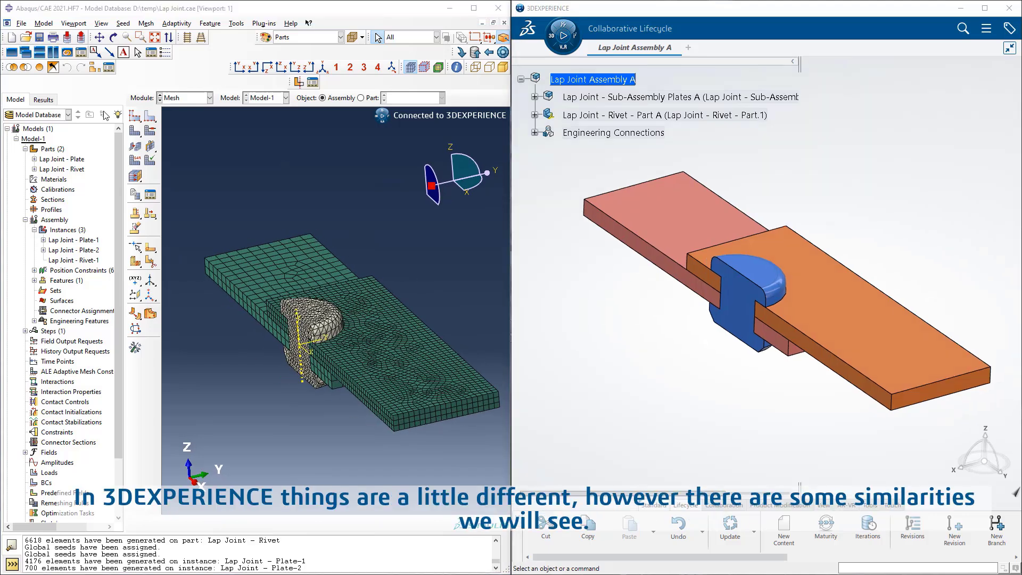
Step: Switch to 3DEXPERIENCE and expand the plates sub-assembly and its first plate part in the model tree
{"action": "left_click", "coordinate": [763, 14]}
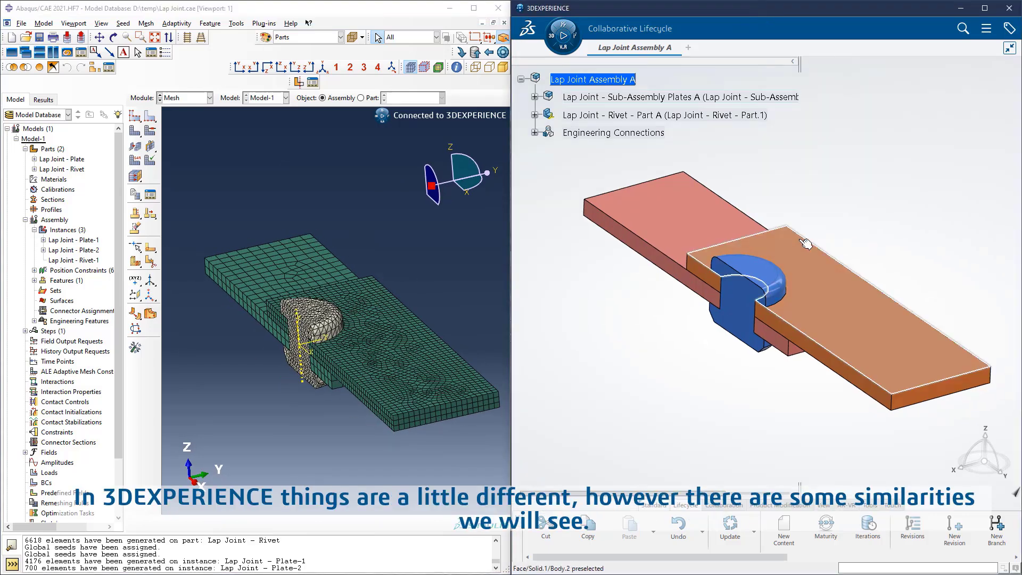
{"action": "left_click", "coordinate": [534, 96]}
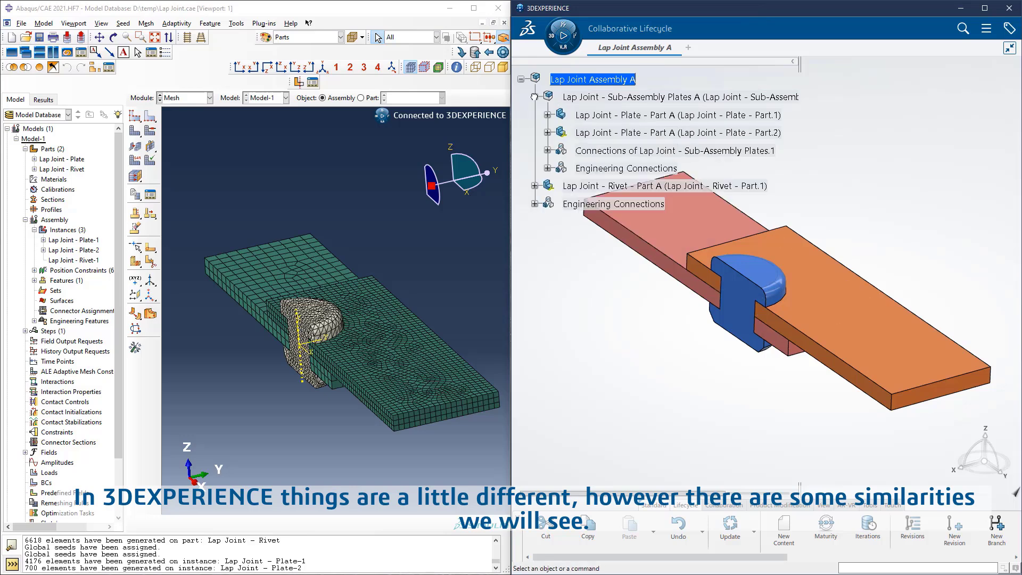
{"action": "left_click", "coordinate": [589, 115]}
{"action": "left_click", "coordinate": [597, 132]}
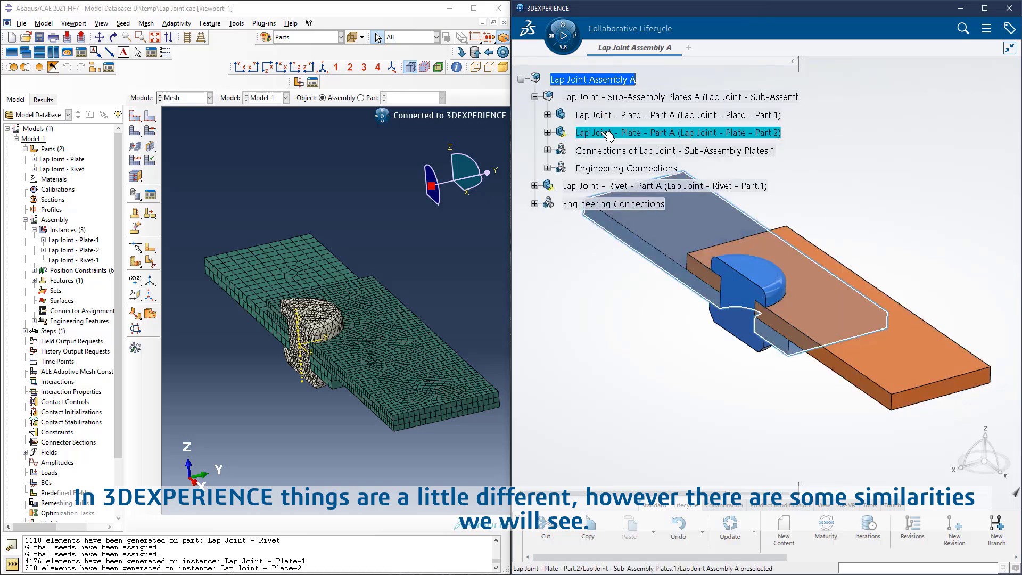
{"action": "left_click", "coordinate": [547, 115]}
{"action": "left_click", "coordinate": [624, 132]}
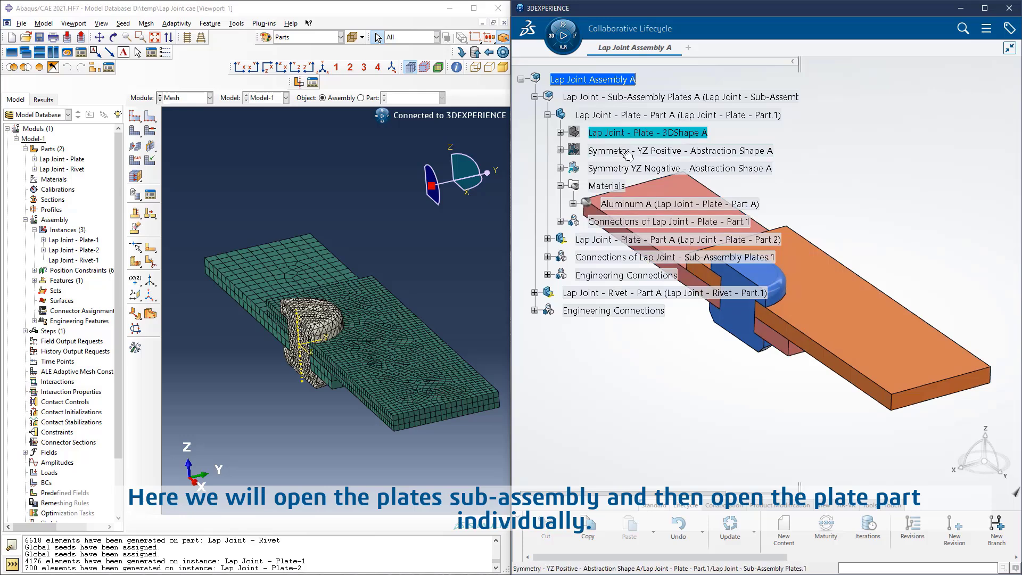
Step: Collapse the first plate part in the tree and open the plates sub-assembly in its own tab
{"action": "left_click", "coordinate": [626, 169]}
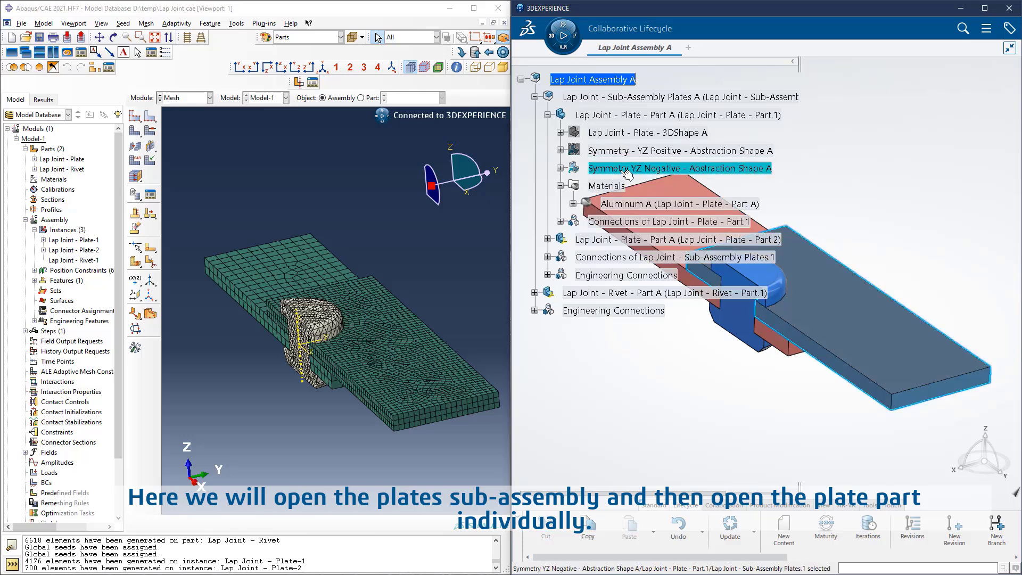
{"action": "left_click", "coordinate": [559, 186]}
{"action": "left_click", "coordinate": [547, 115]}
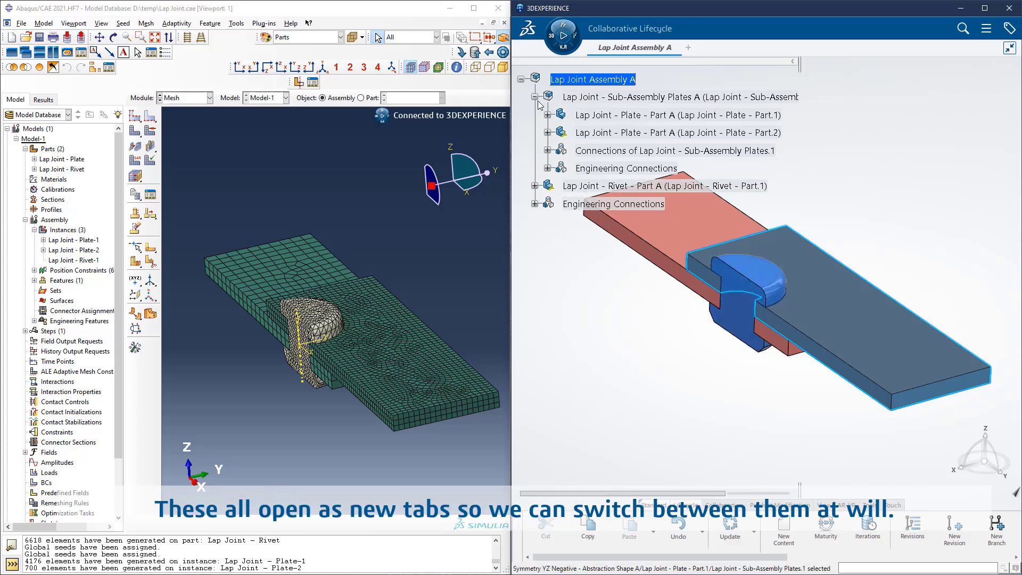
{"action": "right_click", "coordinate": [626, 97]}
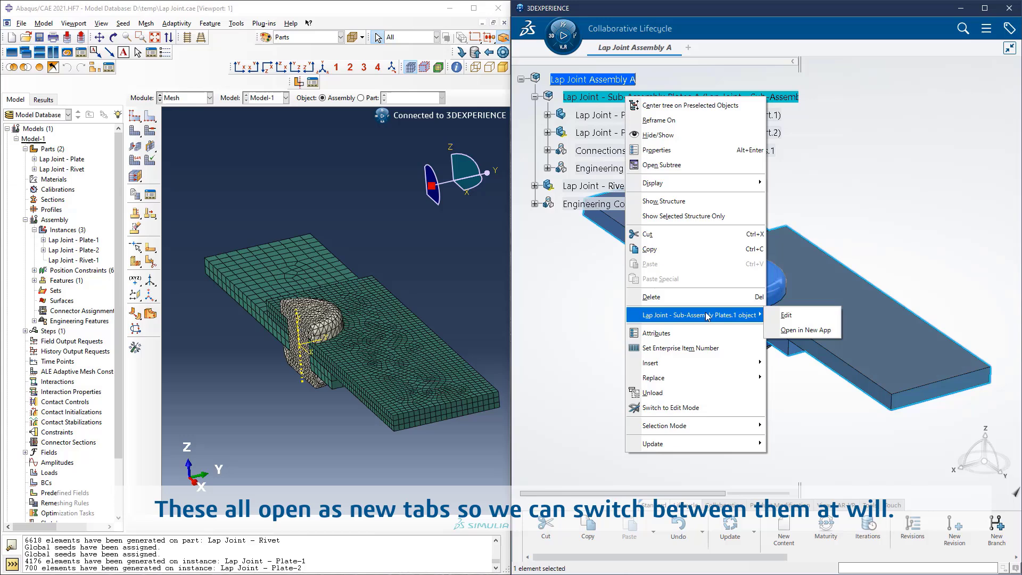
{"action": "left_click", "coordinate": [814, 331]}
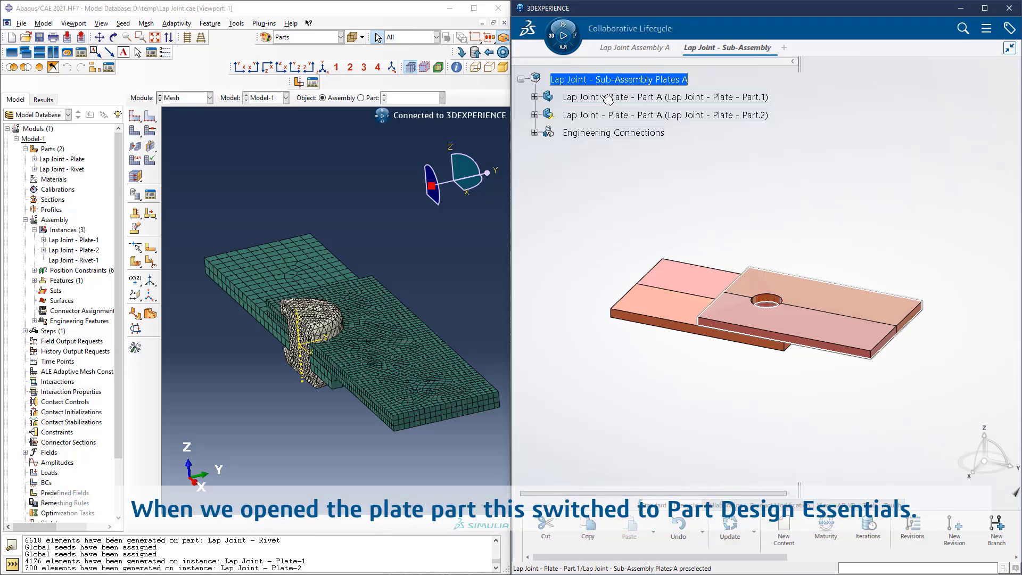
Step: Open the first plate part (Lap Joint - Plate - Part.1) of the sub-assembly in its own tab
{"action": "right_click", "coordinate": [661, 99]}
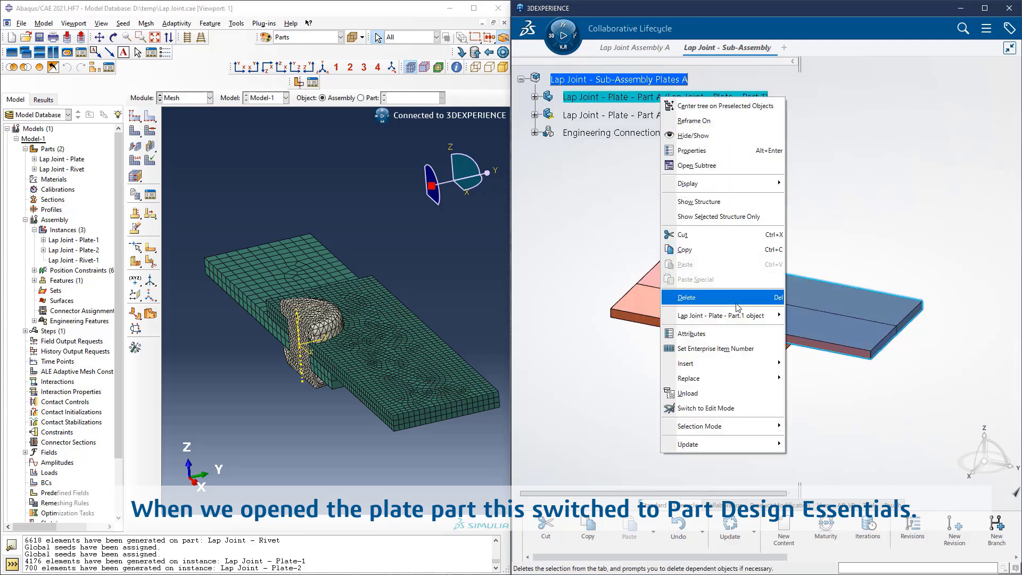
{"action": "mouse_move", "coordinate": [734, 316]}
{"action": "left_click", "coordinate": [828, 330]}
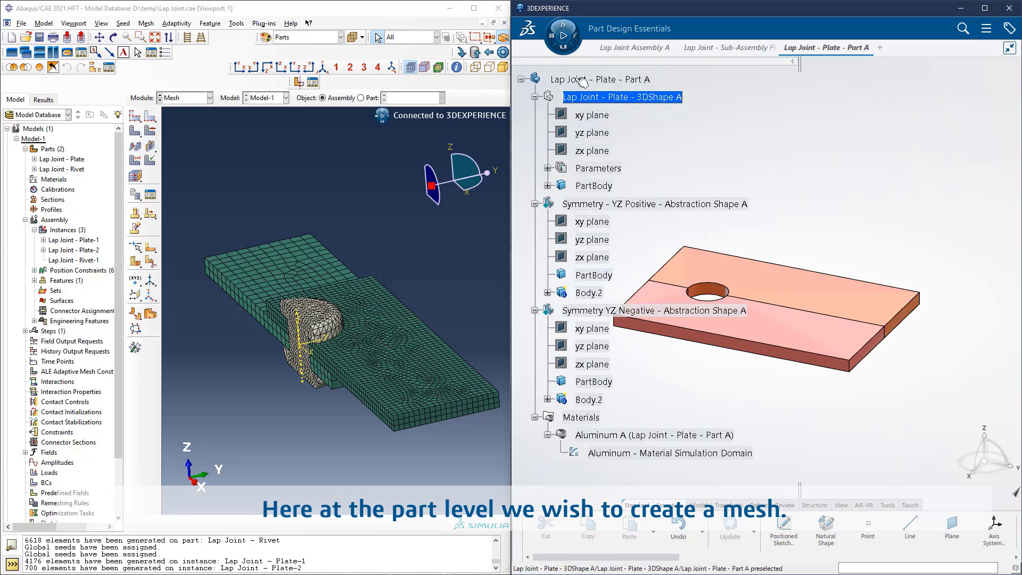
Step: Create an empty FEM for the plate part in Structural Model Creation, with only the Symmetry YZ Negative abstraction shape contributing
{"action": "left_click", "coordinate": [568, 50]}
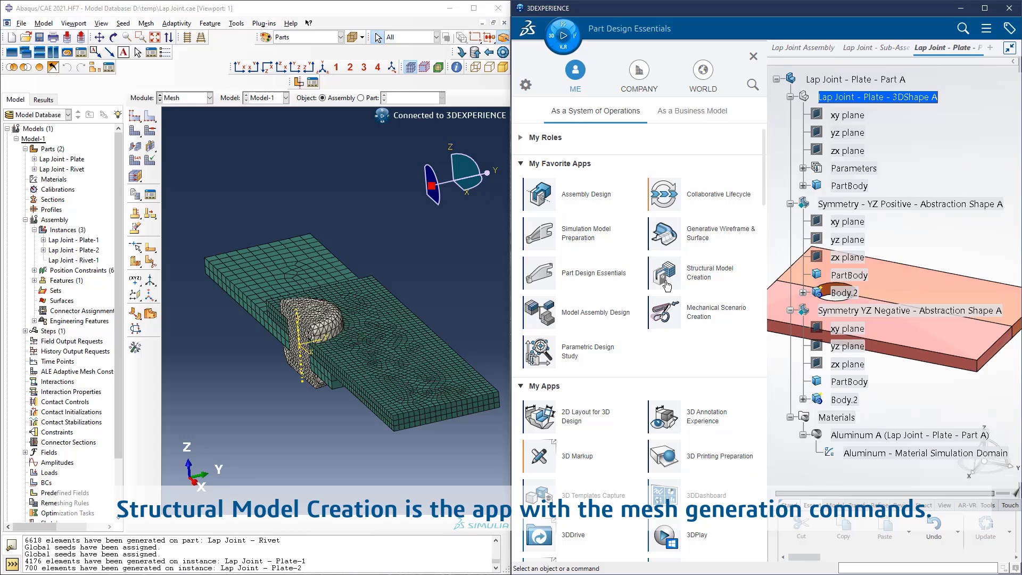
{"action": "left_click", "coordinate": [665, 282]}
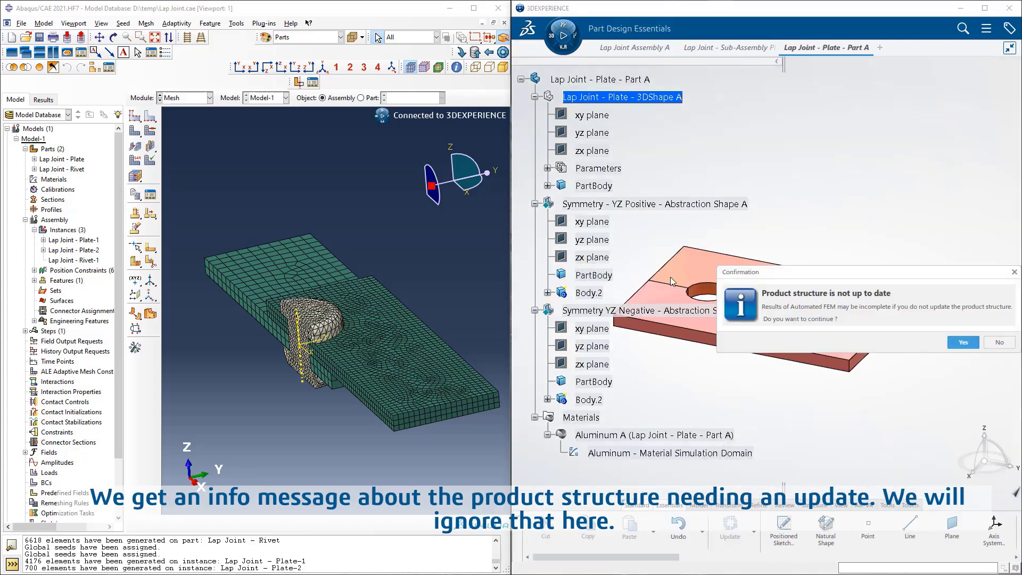
{"action": "left_click", "coordinate": [962, 342]}
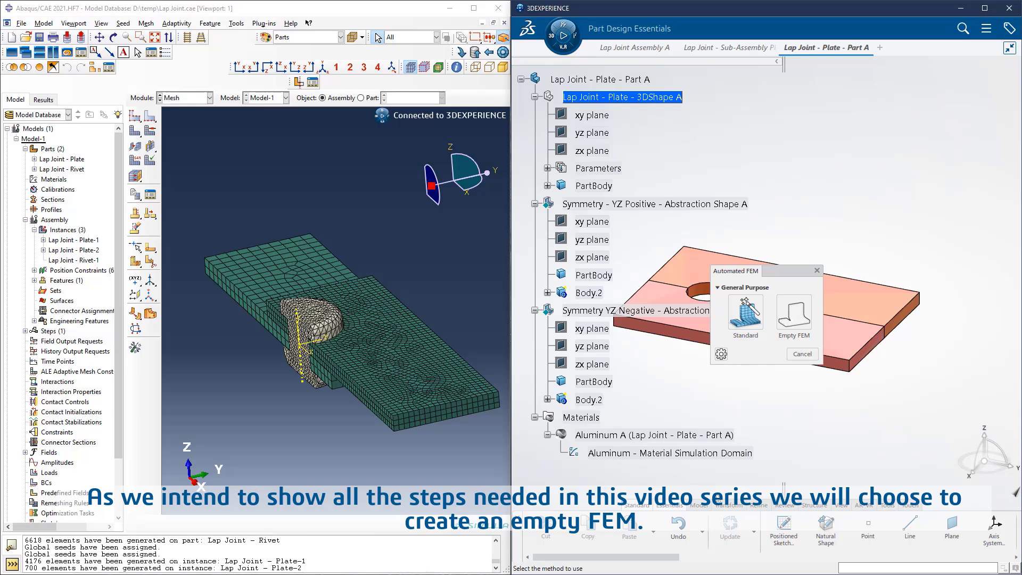
{"action": "left_click", "coordinate": [794, 315]}
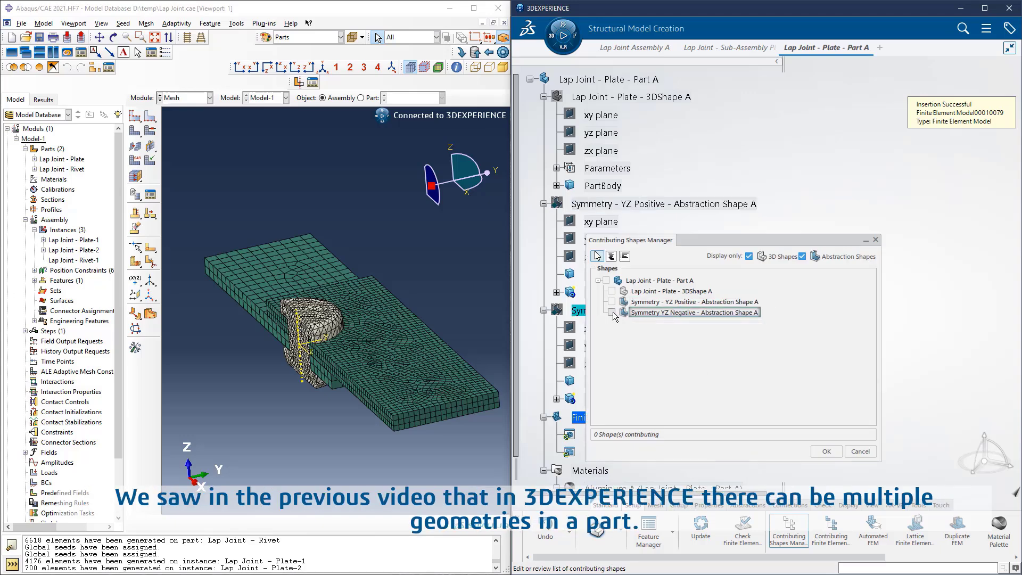
{"action": "left_click", "coordinate": [611, 312]}
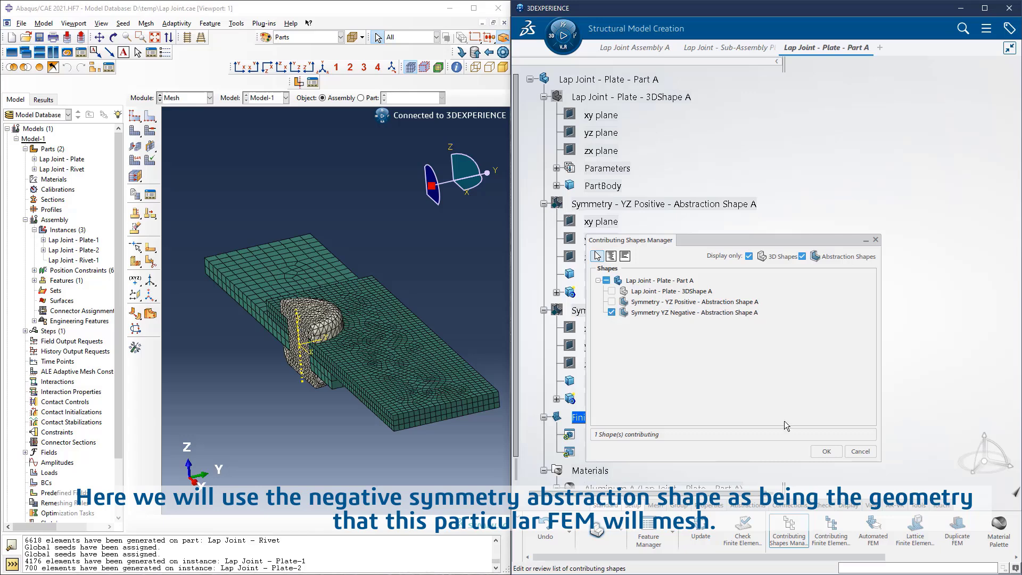
{"action": "left_click", "coordinate": [837, 454]}
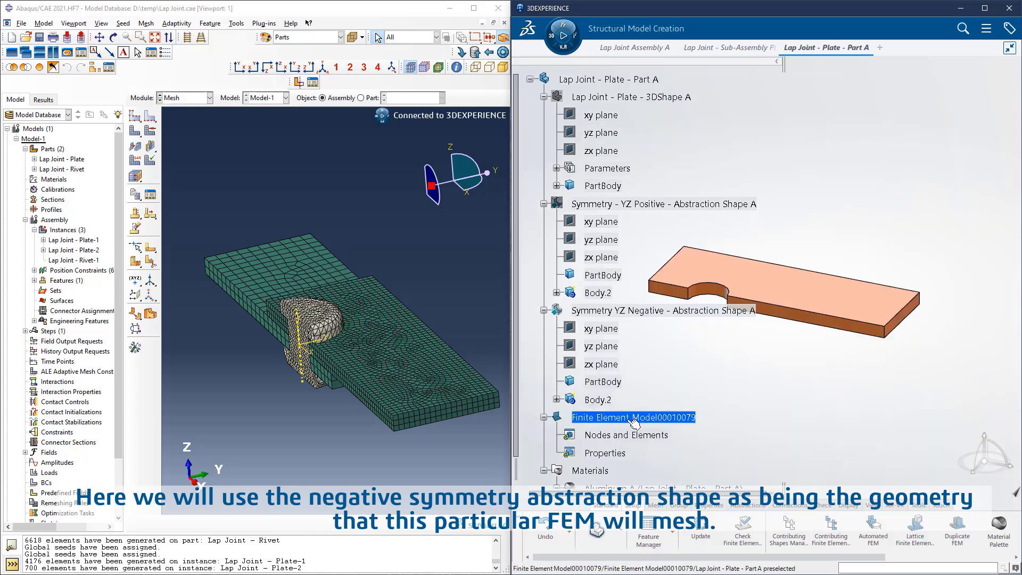
Step: Change the new finite element model's title to "Lap Joint - Plate - SymNegative - FEM"
{"action": "right_click", "coordinate": [627, 420]}
{"action": "left_click", "coordinate": [698, 293]}
{"action": "type", "text": "Lap Join"}
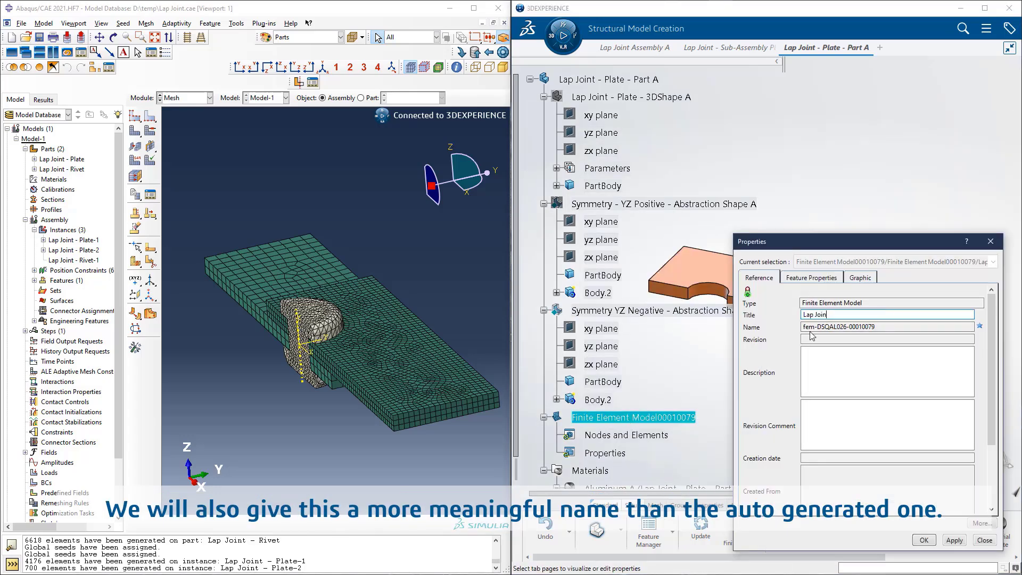
{"action": "type", "text": "t - Plate - SymNegative"}
{"action": "key", "text": "Left"}
{"action": "key", "text": "Left"}
{"action": "key", "text": "Left"}
{"action": "key", "text": "Left"}
{"action": "key", "text": "Left"}
{"action": "key", "text": "Left"}
{"action": "key", "text": "Left"}
{"action": "key", "text": "Left"}
{"action": "type", "text": "Sym"}
{"action": "key", "text": "End"}
{"action": "type", "text": "- FEM"}
{"action": "key", "text": "Return"}
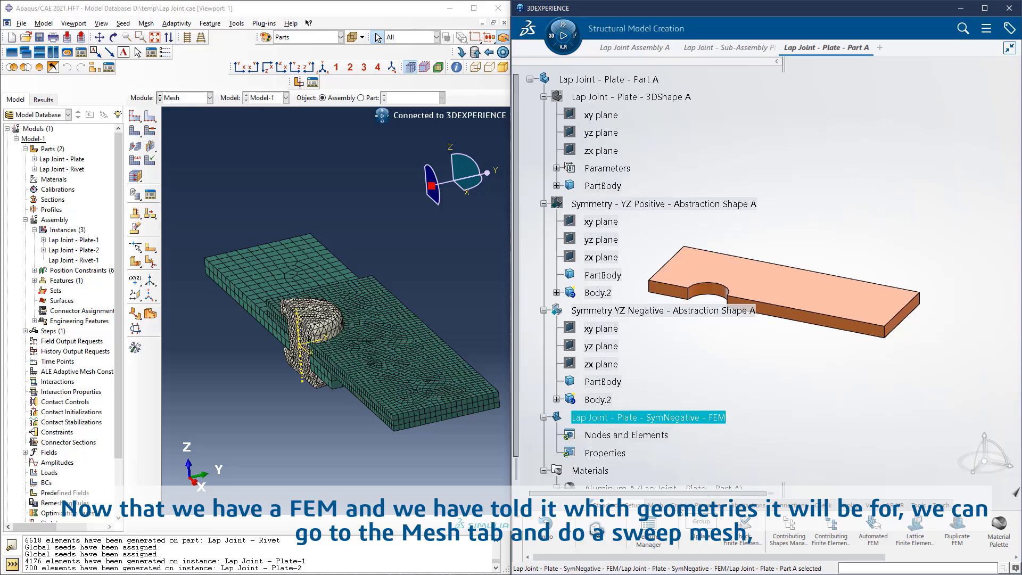
Step: Start a Sweep 3D Mesh with the half-plate body as its support
{"action": "left_click", "coordinate": [660, 506]}
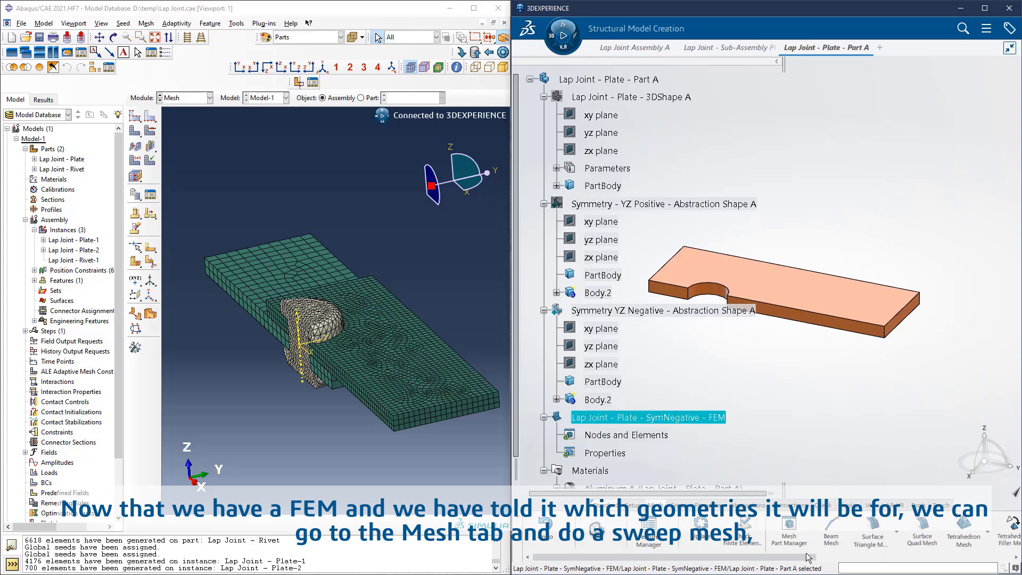
{"action": "left_click_drag", "start_coordinate": [806, 558], "coordinate": [929, 559]}
{"action": "left_click", "coordinate": [868, 531]}
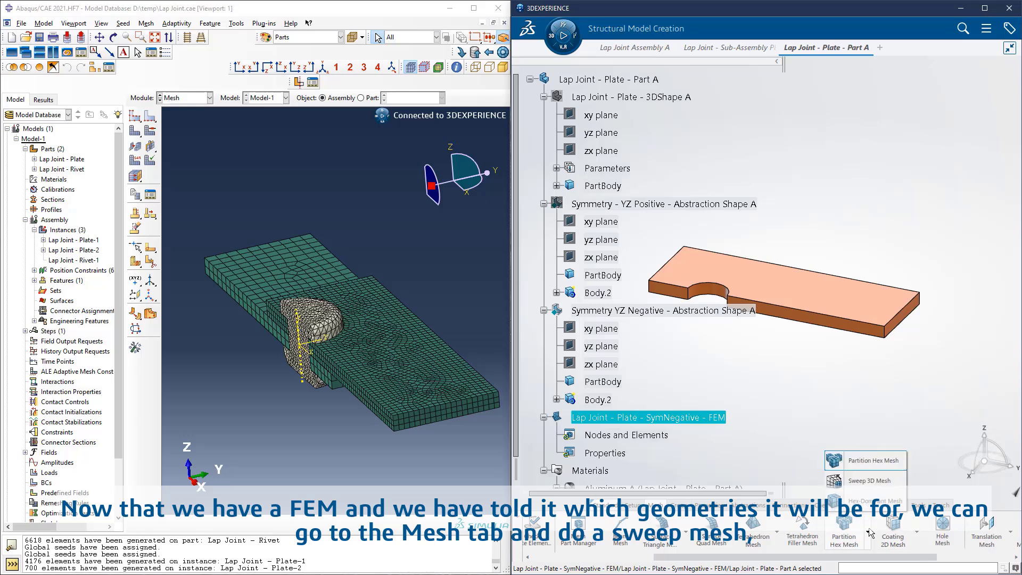
{"action": "left_click", "coordinate": [864, 481]}
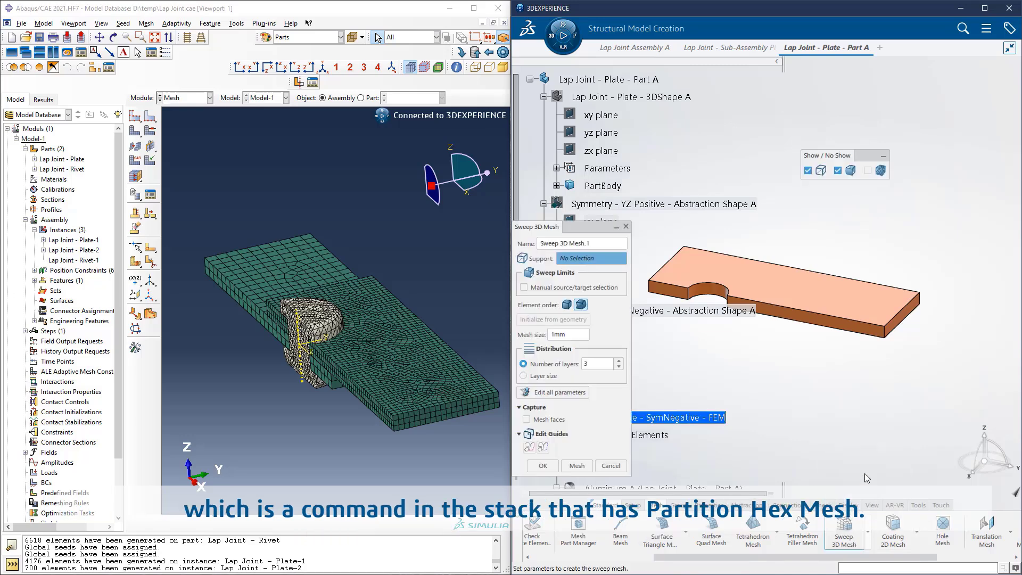
{"action": "left_click", "coordinate": [818, 292]}
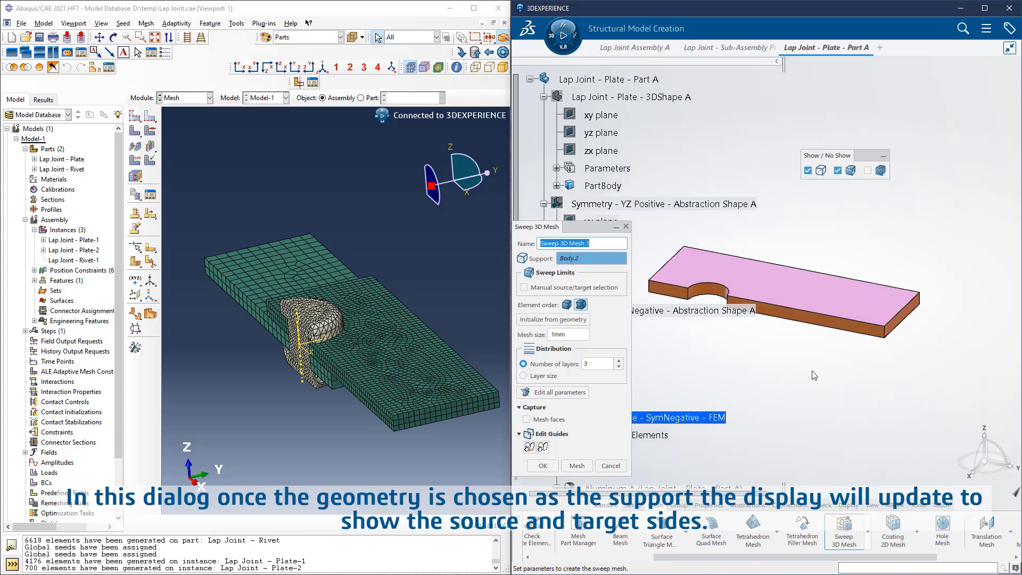
Step: Distribute the sweep mesh by layer size, set both mesh size and layer size to 0.5 mm, and generate the mesh
{"action": "left_click", "coordinate": [550, 377]}
{"action": "double_click", "coordinate": [567, 333]}
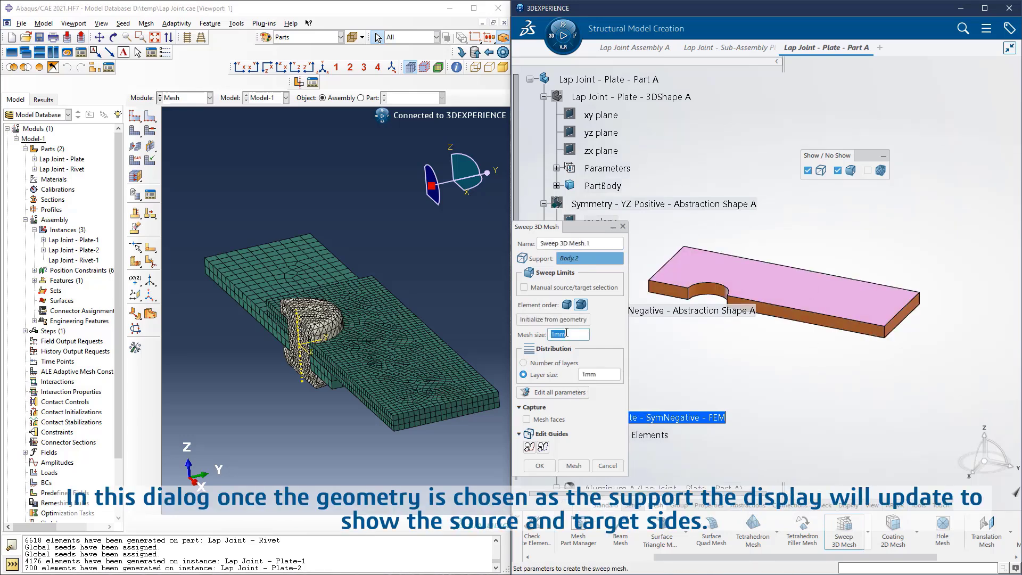
{"action": "left_click", "coordinate": [564, 336]}
{"action": "double_click", "coordinate": [553, 334]}
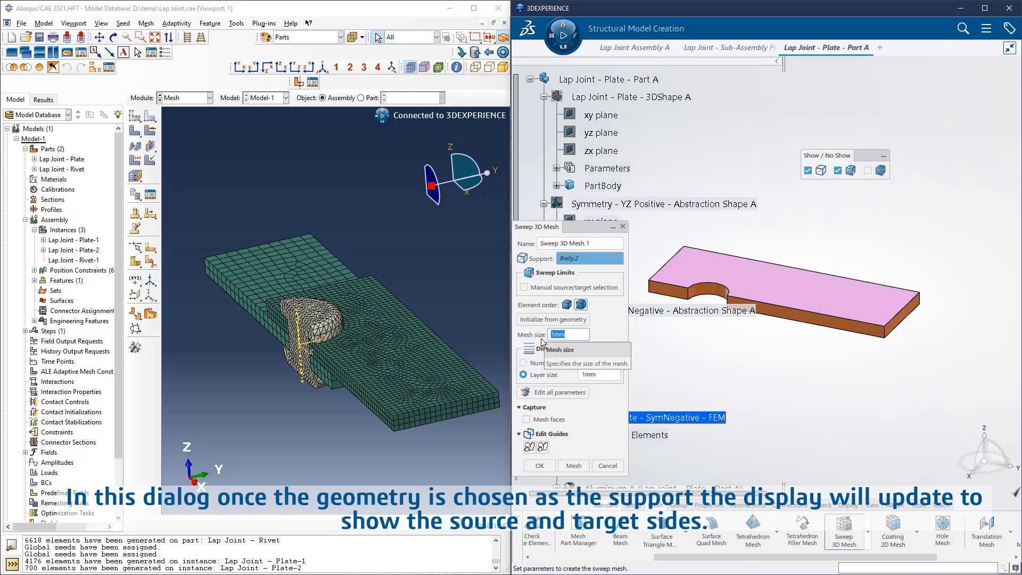
{"action": "type", "text": "0.58m"}
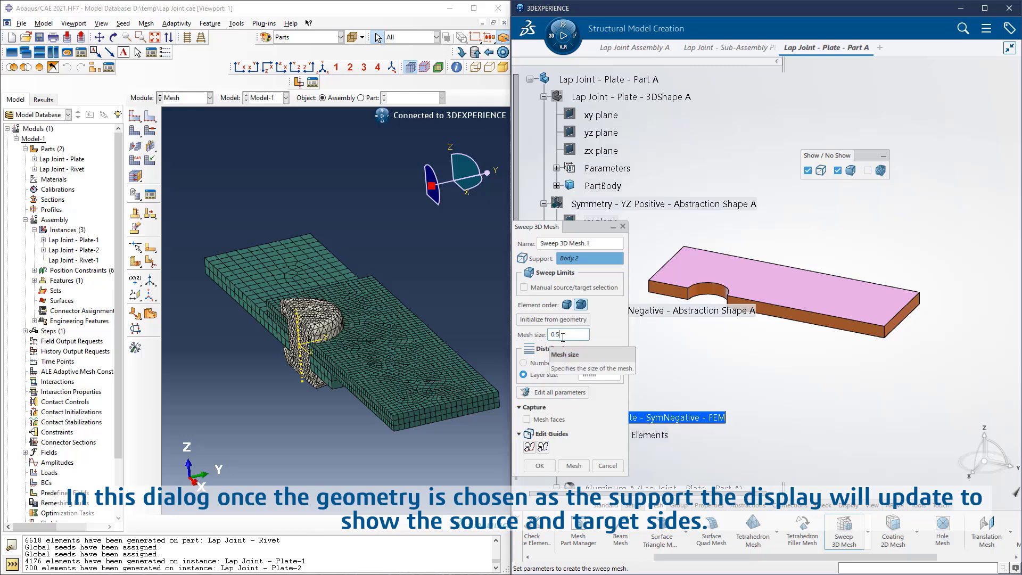
{"action": "key", "text": "Tab"}
{"action": "type", "text": "0.5mm"}
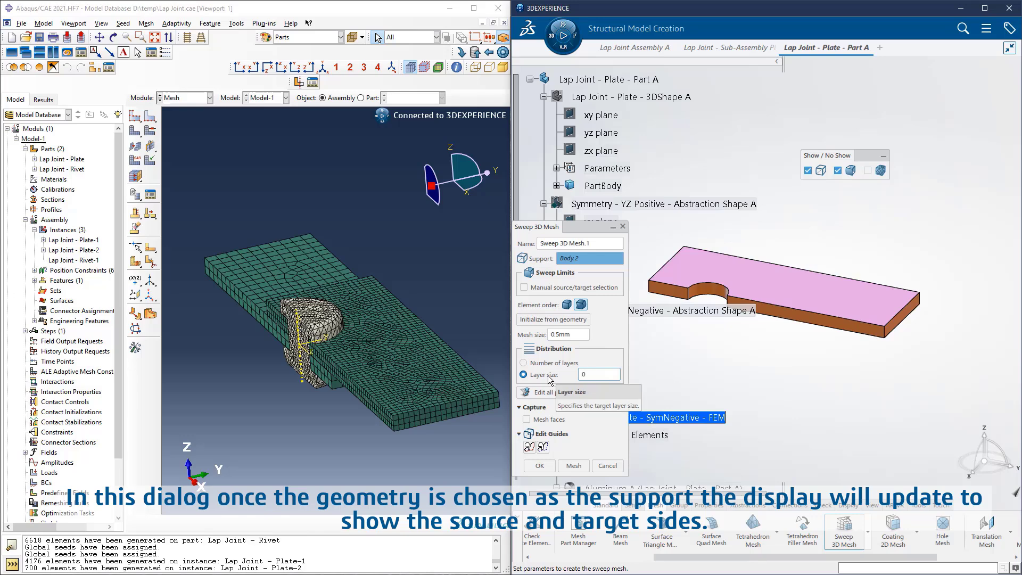
{"action": "double_click", "coordinate": [576, 335]}
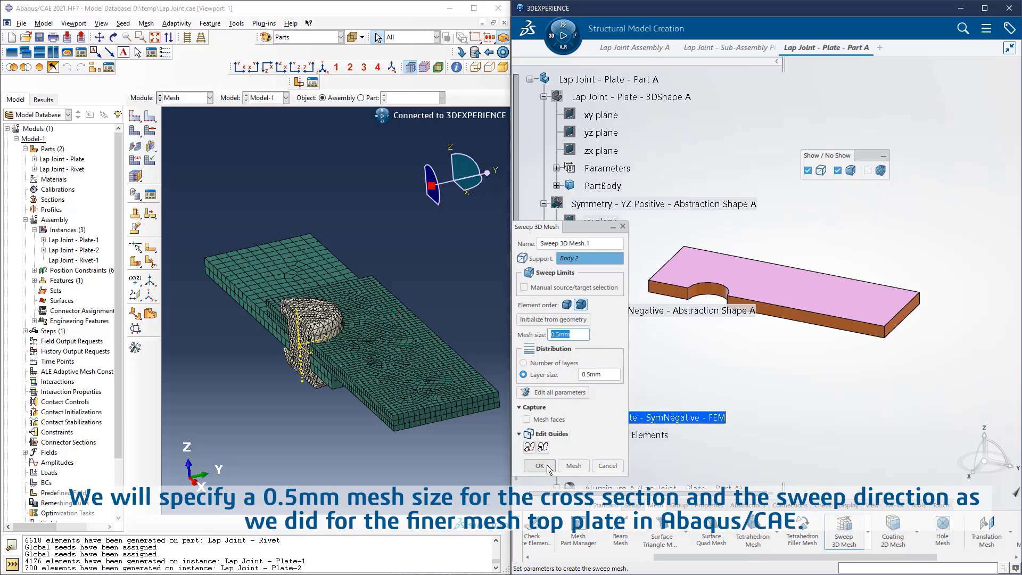
{"action": "left_click", "coordinate": [572, 466]}
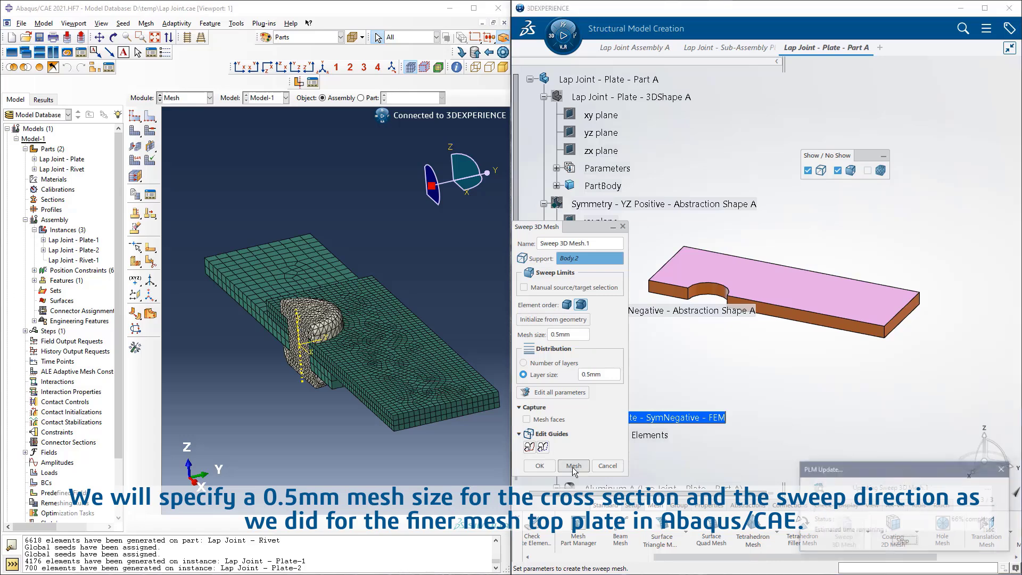
{"action": "left_click", "coordinate": [539, 466]}
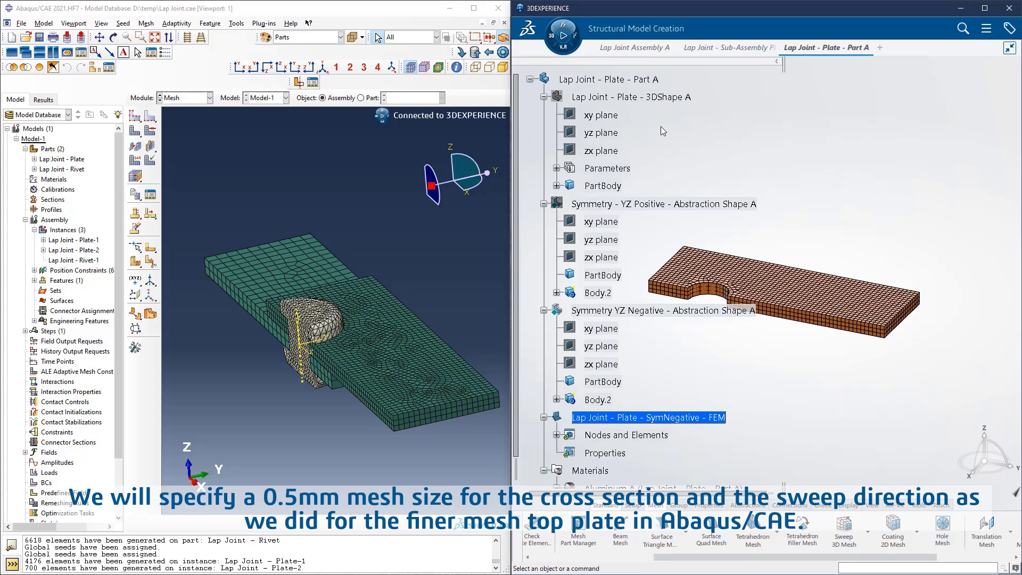
Step: Return to Collaborative Lifecycle for the plate part and insert a second finite element model under it
{"action": "right_click", "coordinate": [623, 80]}
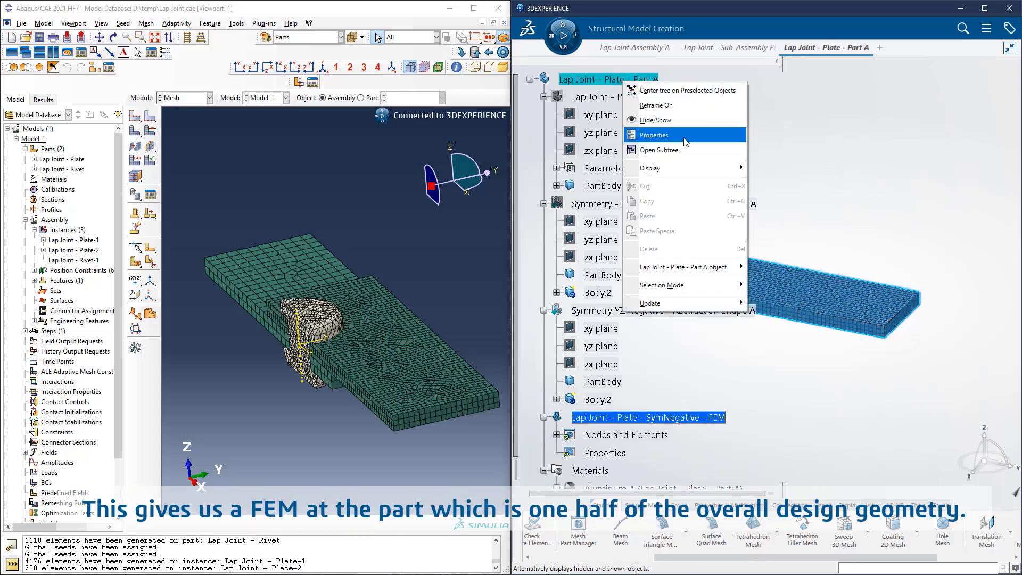
{"action": "mouse_move", "coordinate": [699, 267]}
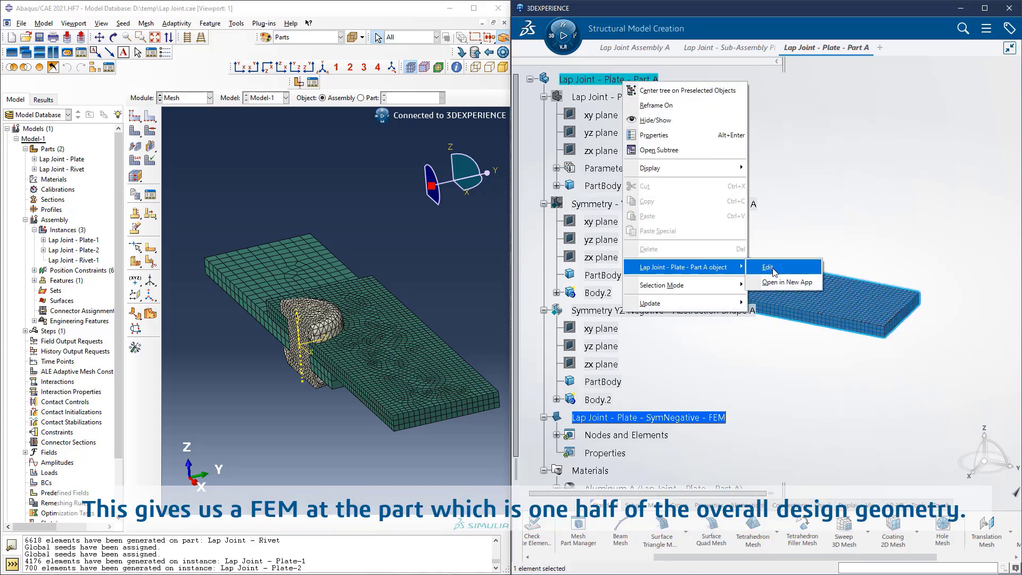
{"action": "left_click", "coordinate": [814, 138]}
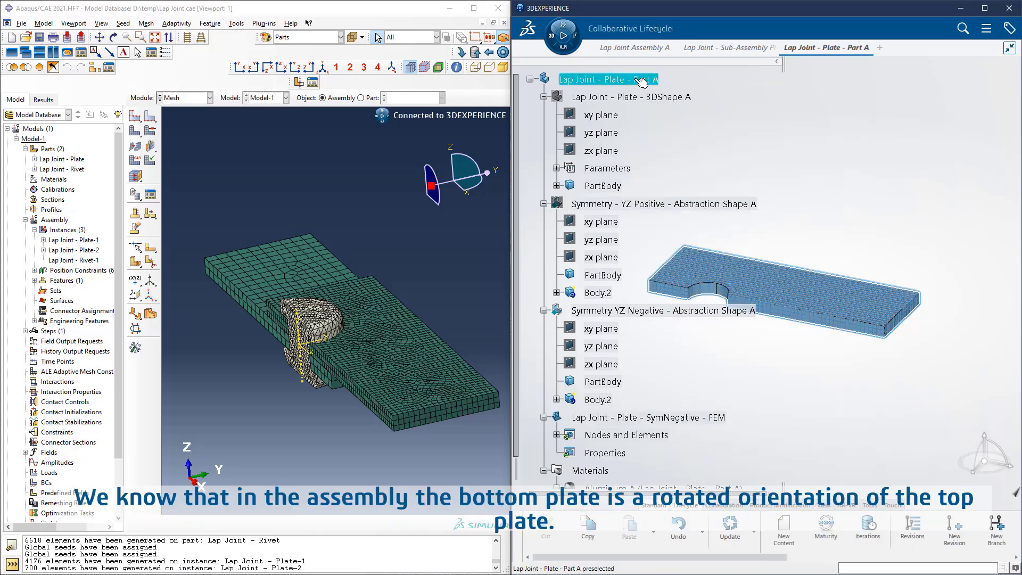
{"action": "right_click", "coordinate": [639, 79]}
{"action": "mouse_move", "coordinate": [698, 342]}
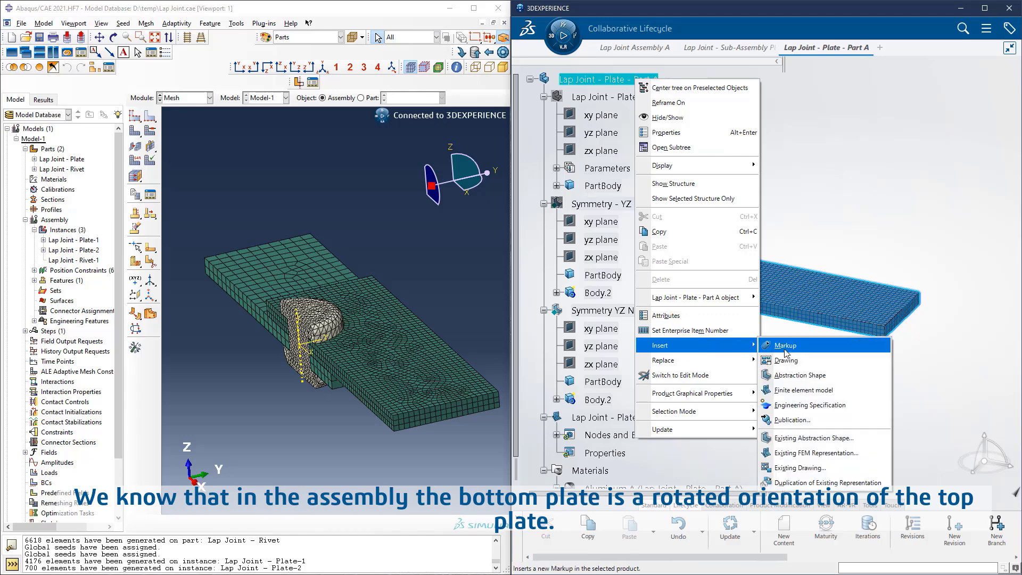
{"action": "left_click", "coordinate": [798, 392]}
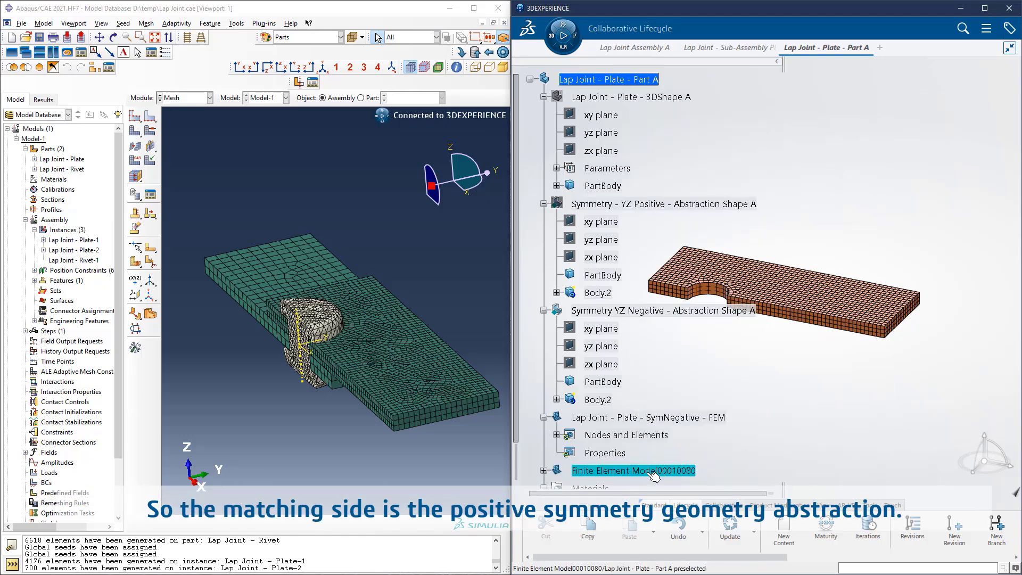
Step: Change the second finite element model's title to "Lap Joint - Plate - SymPositive - FEM"
{"action": "right_click", "coordinate": [641, 474]}
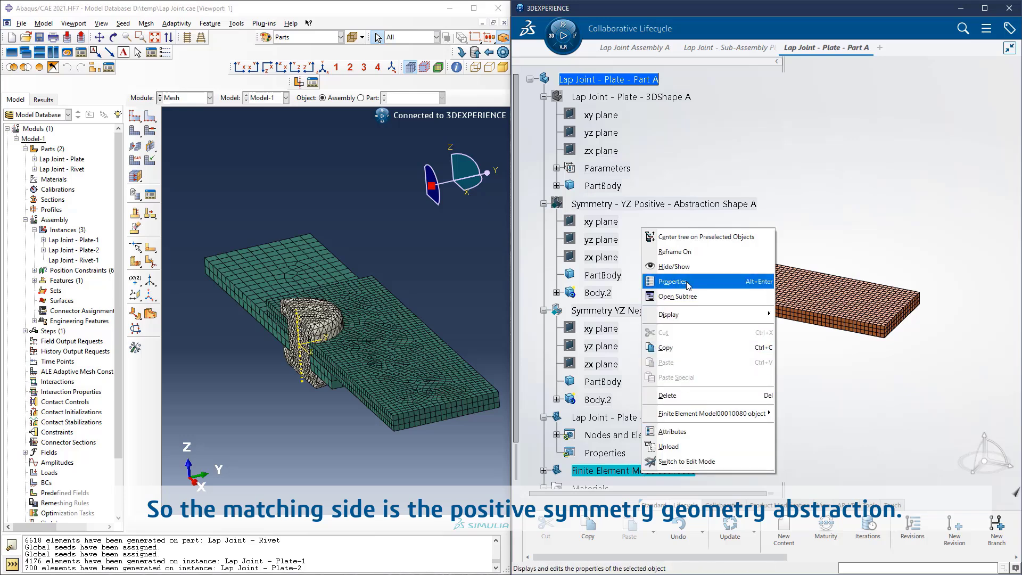
{"action": "left_click", "coordinate": [673, 280]}
{"action": "triple_click", "coordinate": [901, 313]}
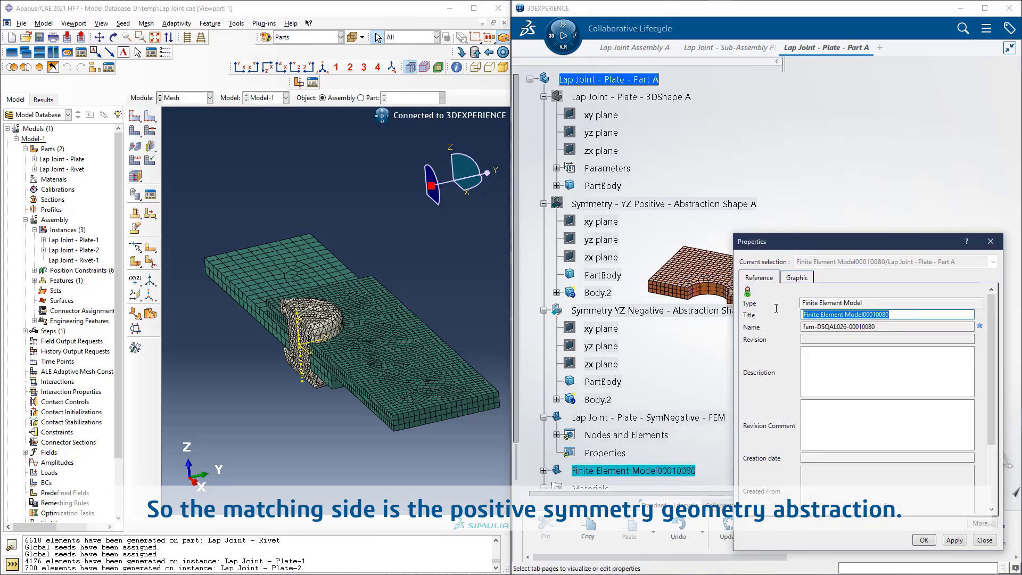
{"action": "type", "text": "Lap"}
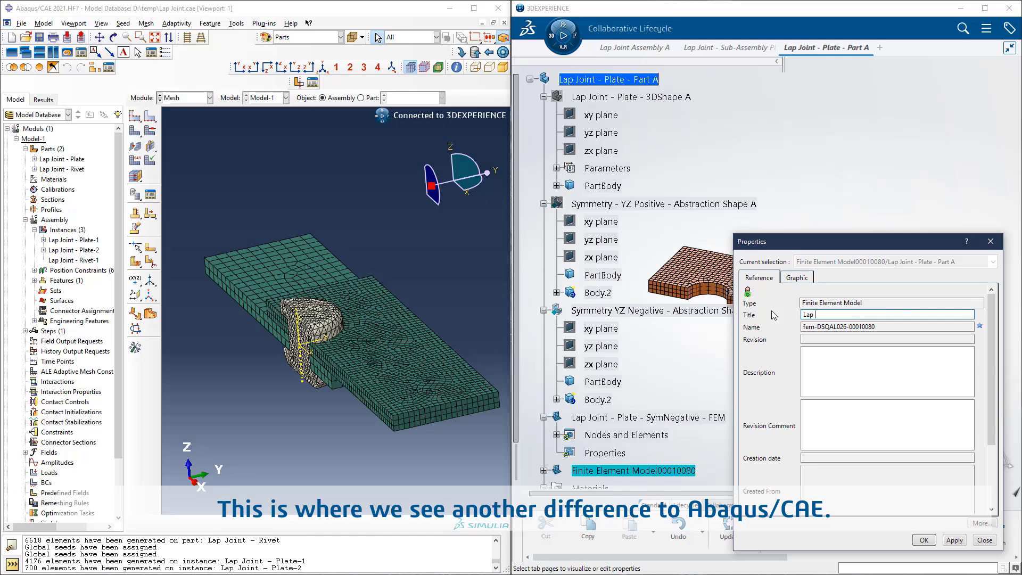
{"action": "type", "text": " Joint - PLate"}
{"action": "key", "text": "Left"}
{"action": "key", "text": "BackSpace"}
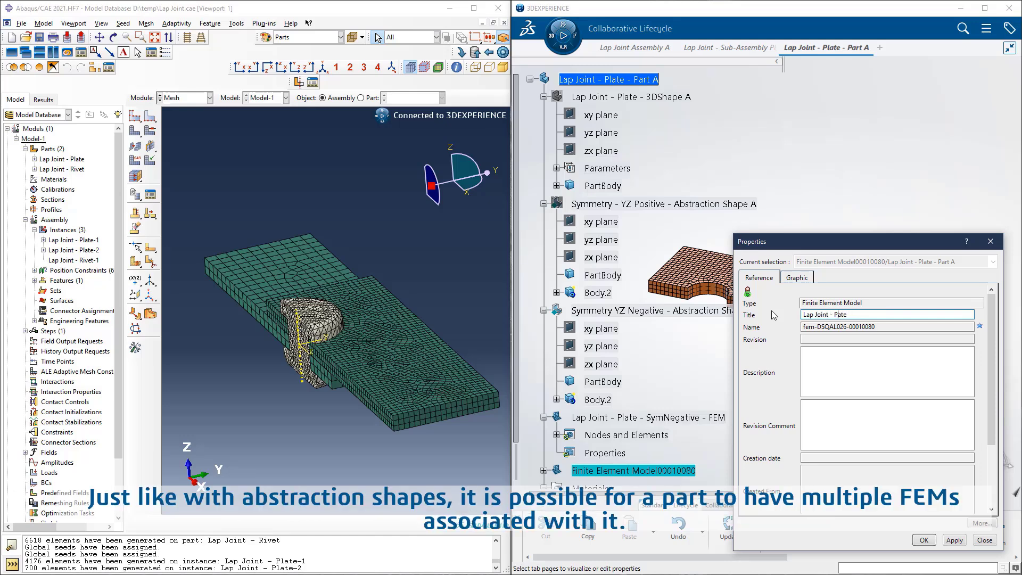
{"action": "type", "text": "late - SymPositive - FEM"}
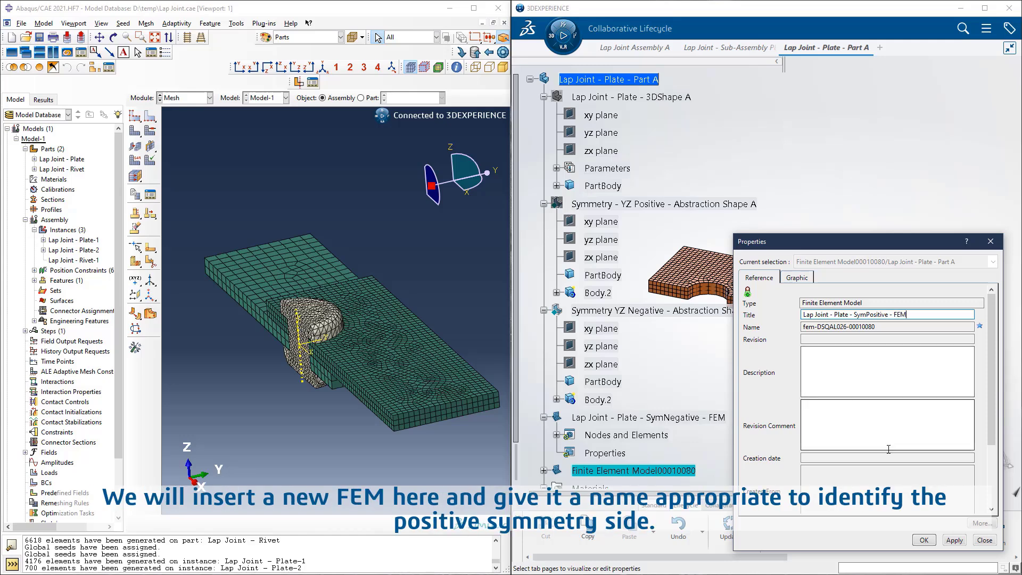
{"action": "left_click", "coordinate": [924, 540]}
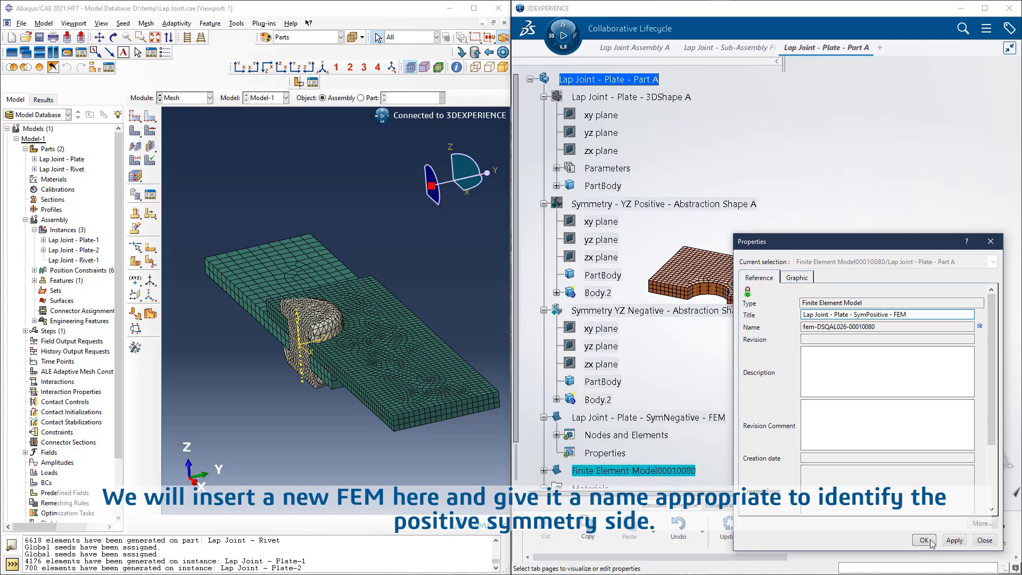
Step: Open the SymPositive FEM for editing and make Symmetry - YZ Positive its only contributing shape
{"action": "double_click", "coordinate": [615, 470]}
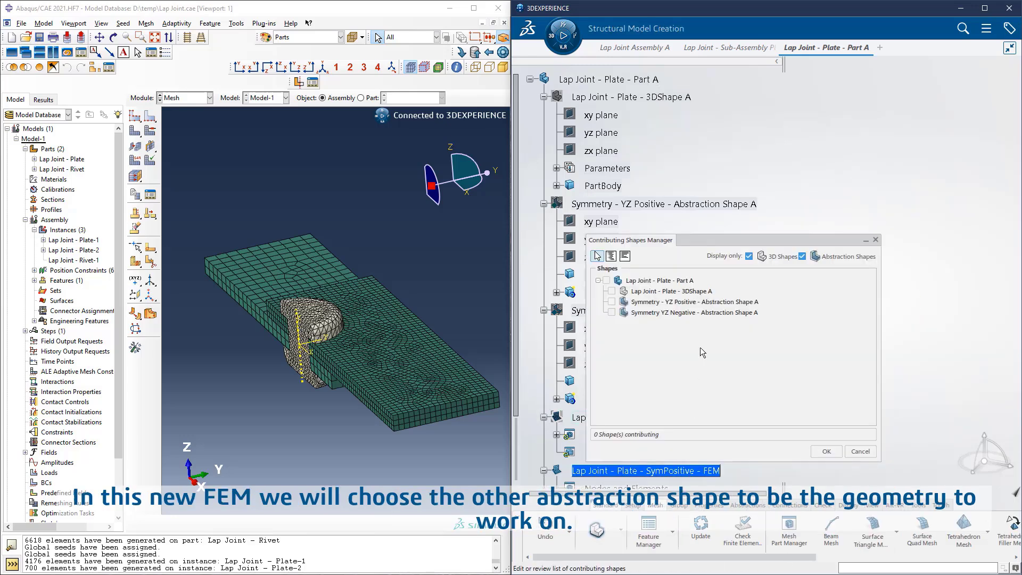
{"action": "left_click", "coordinate": [611, 302]}
{"action": "left_click", "coordinate": [826, 451]}
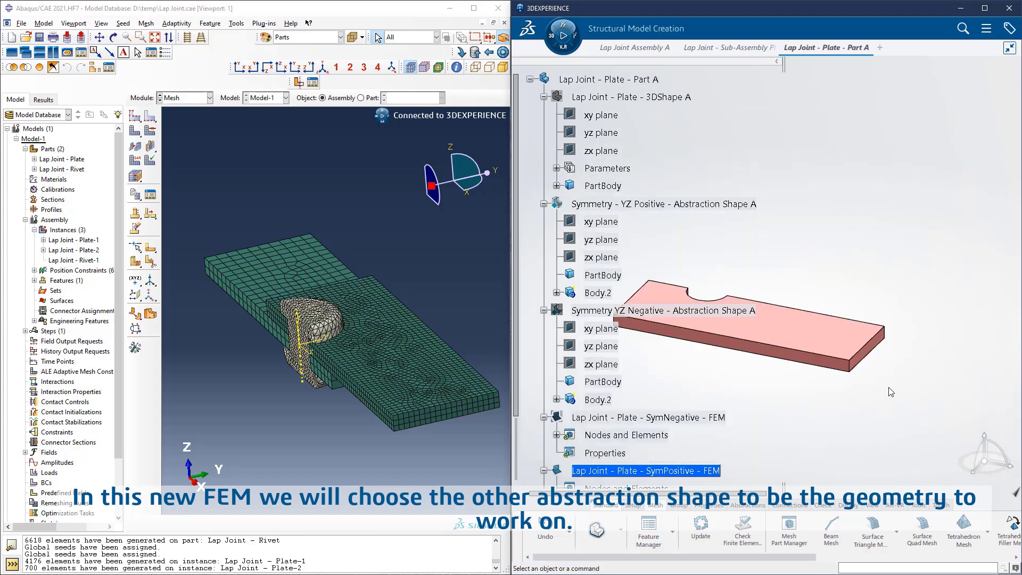
Step: Start a Sweep 3D Mesh, distribute it by layer size, and set both mesh size and layer size to 1 mm
{"action": "left_click_drag", "start_coordinate": [794, 557], "coordinate": [944, 558]}
{"action": "left_click", "coordinate": [816, 531]}
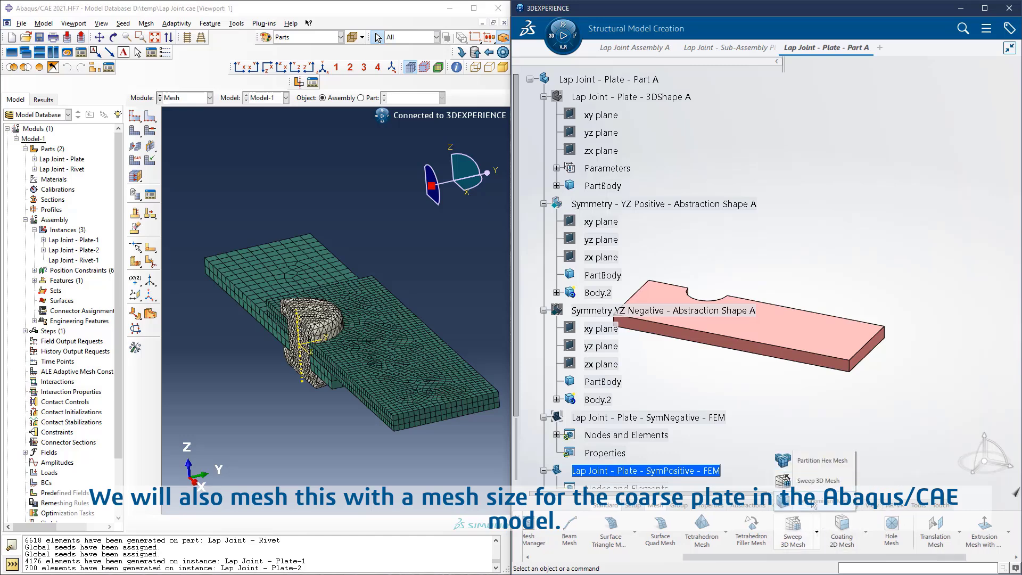
{"action": "left_click", "coordinate": [814, 480]}
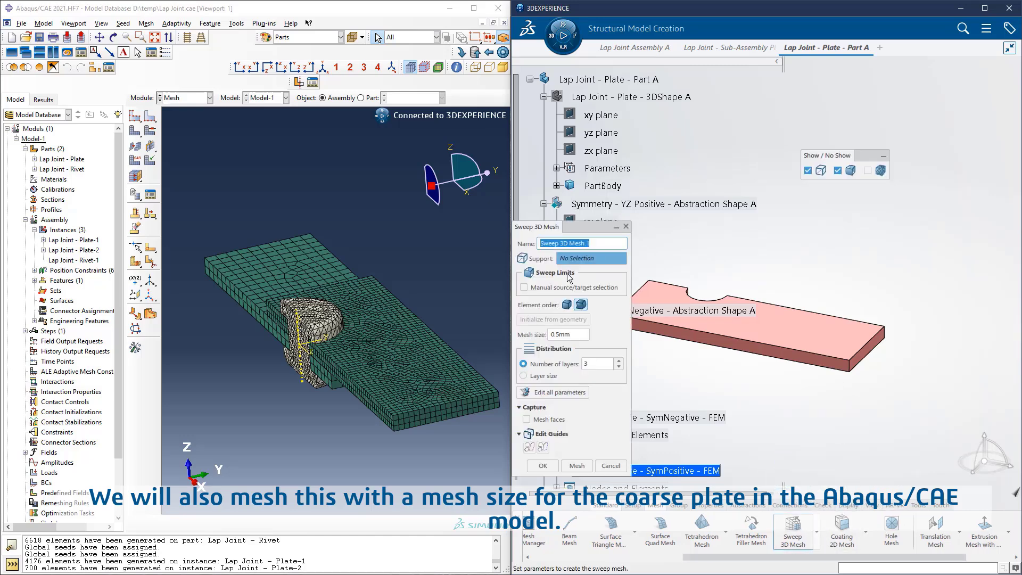
{"action": "double_click", "coordinate": [574, 334]}
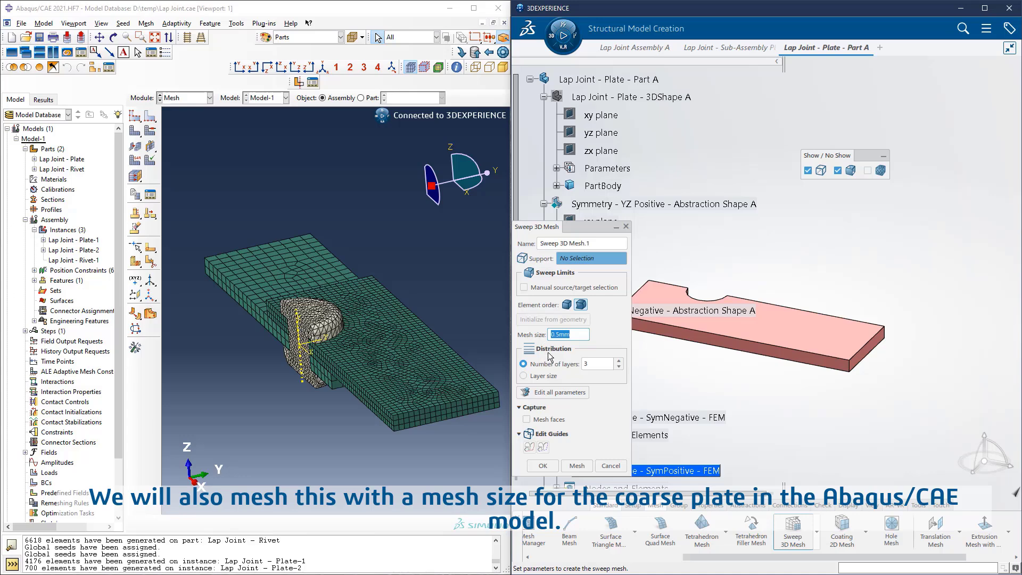
{"action": "type", "text": "1mm"}
{"action": "left_click", "coordinate": [523, 375]}
{"action": "double_click", "coordinate": [596, 374]}
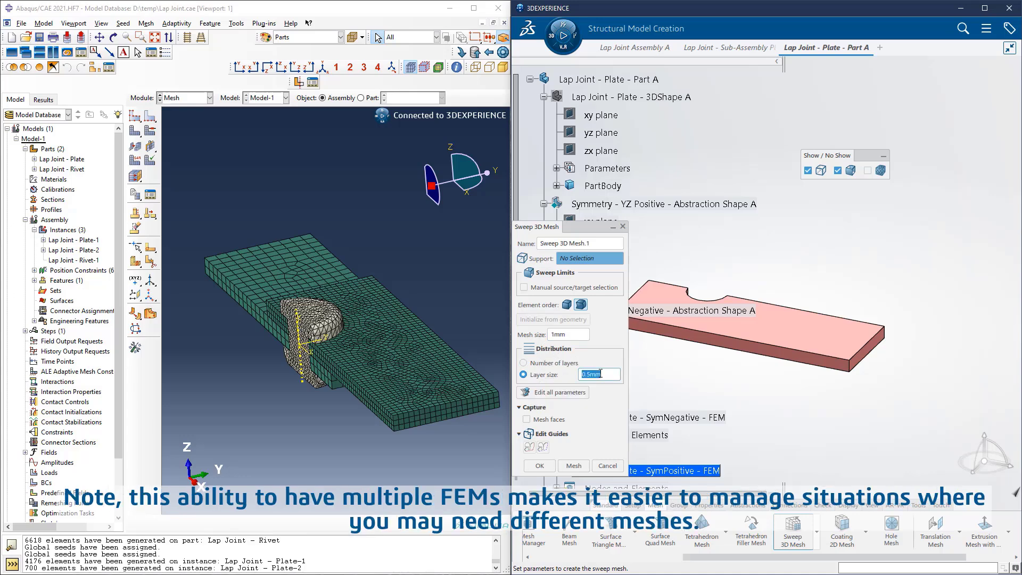
{"action": "type", "text": "1mm"}
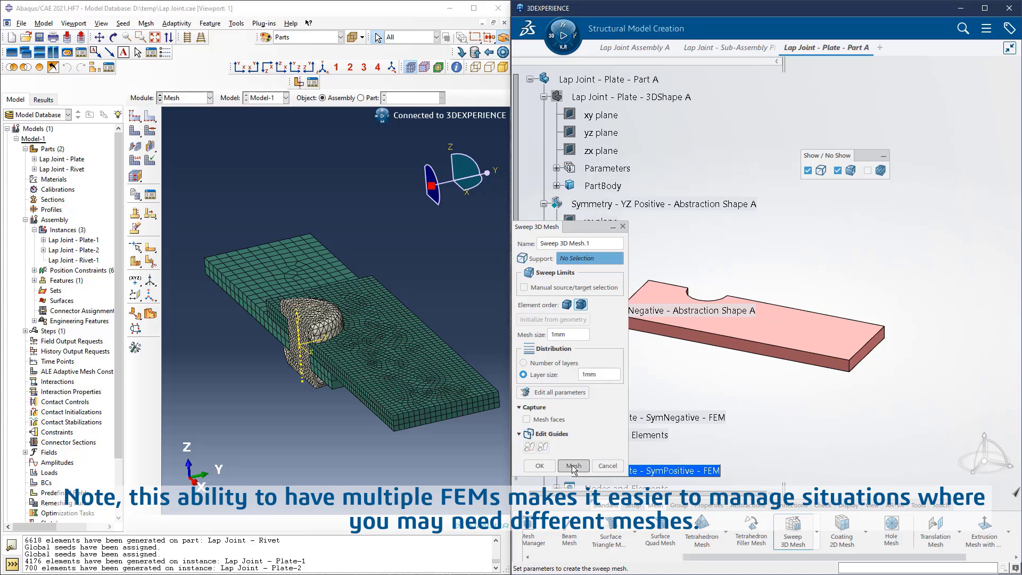
Step: Assign the positive half-plate body as the sweep mesh's support and generate the mesh
{"action": "left_click", "coordinate": [573, 466]}
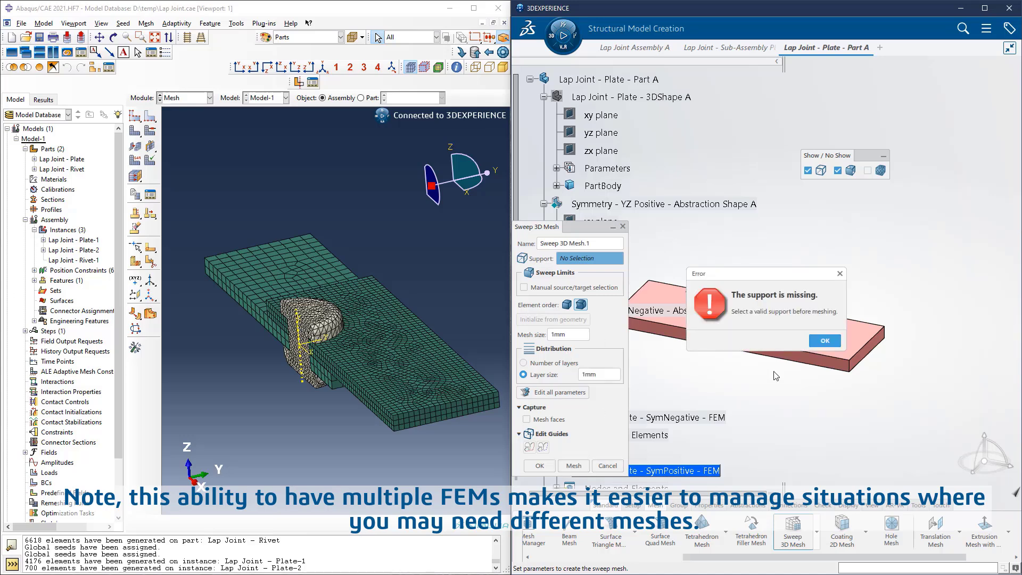
{"action": "left_click", "coordinate": [824, 341]}
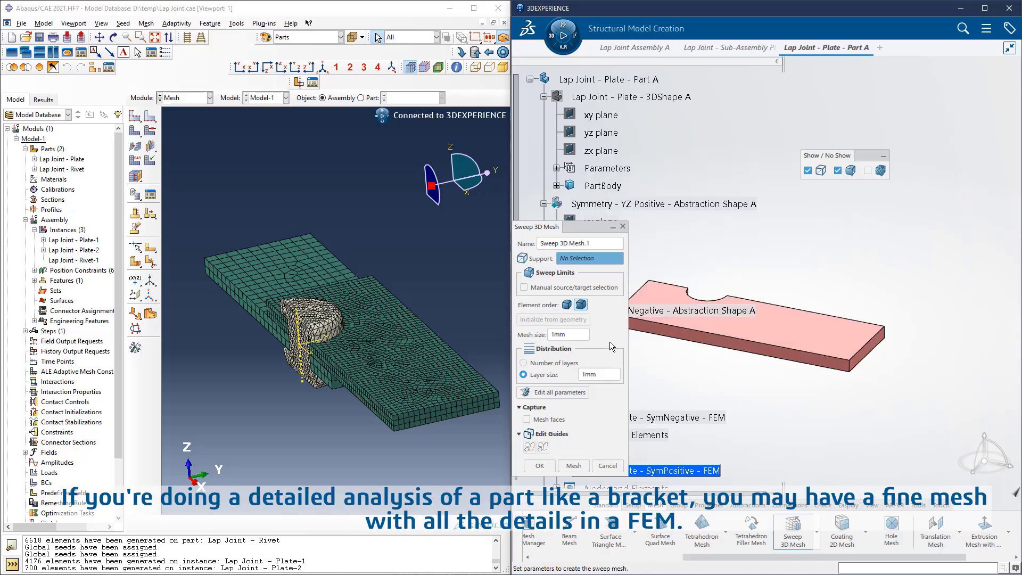
{"action": "left_click", "coordinate": [849, 340]}
{"action": "left_click", "coordinate": [573, 466]}
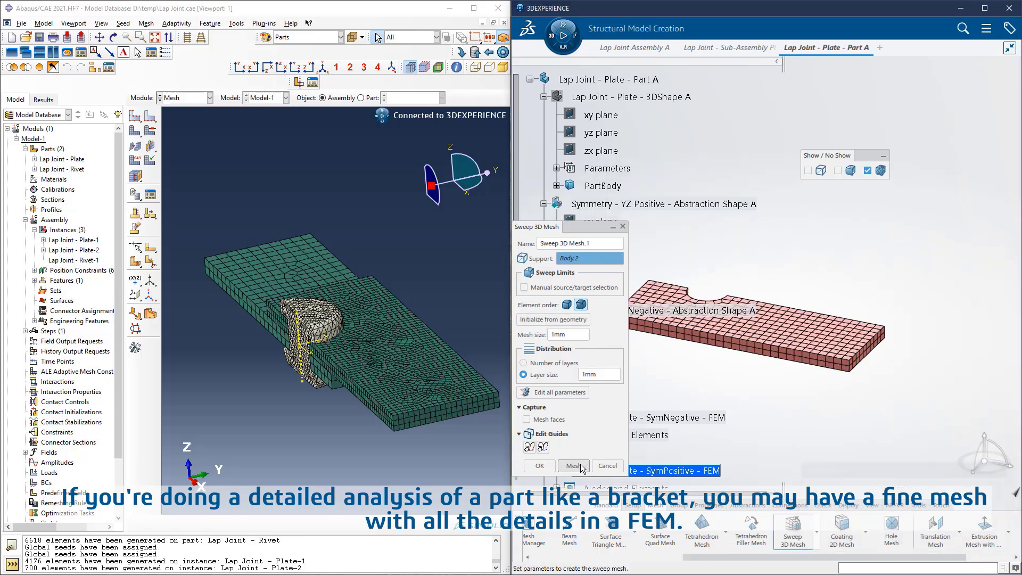
{"action": "left_click", "coordinate": [539, 466]}
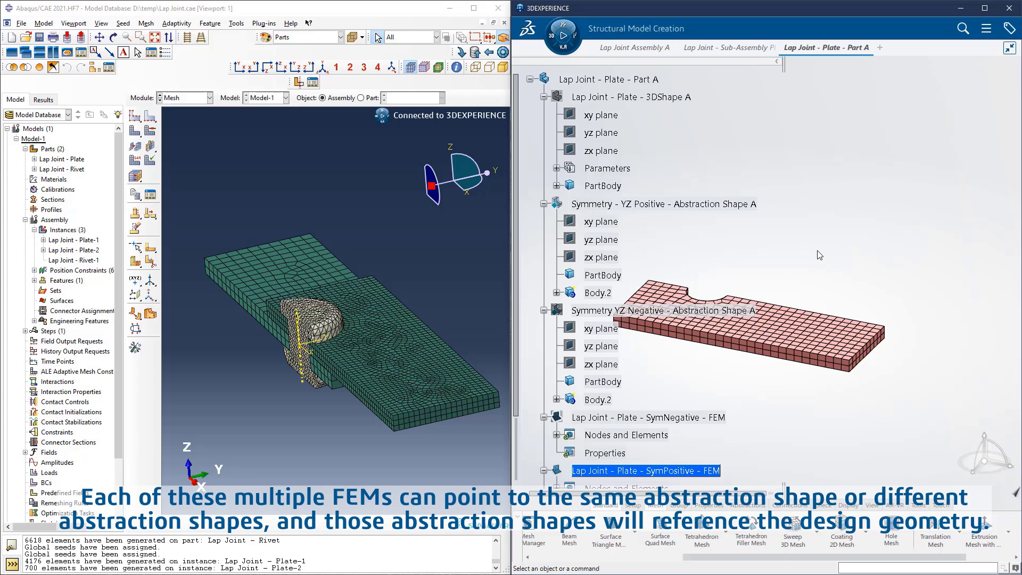
Step: Examine the meshes in the plates sub-assembly, highlighting the SymPositive FEM under each of the two plate instances
{"action": "left_click", "coordinate": [738, 49]}
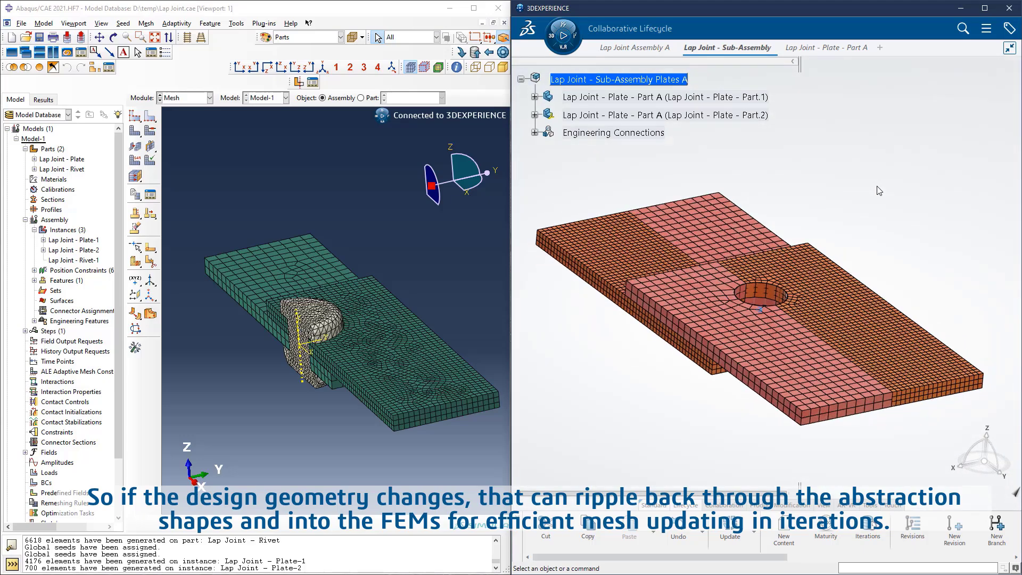
{"action": "left_click", "coordinate": [535, 97]}
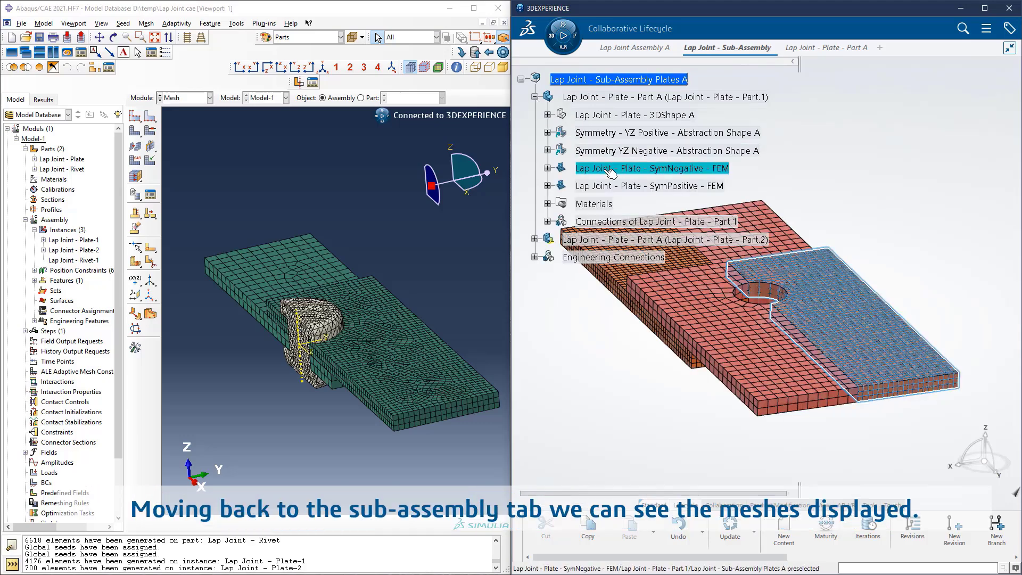
{"action": "left_click", "coordinate": [616, 186]}
{"action": "left_click", "coordinate": [535, 240]}
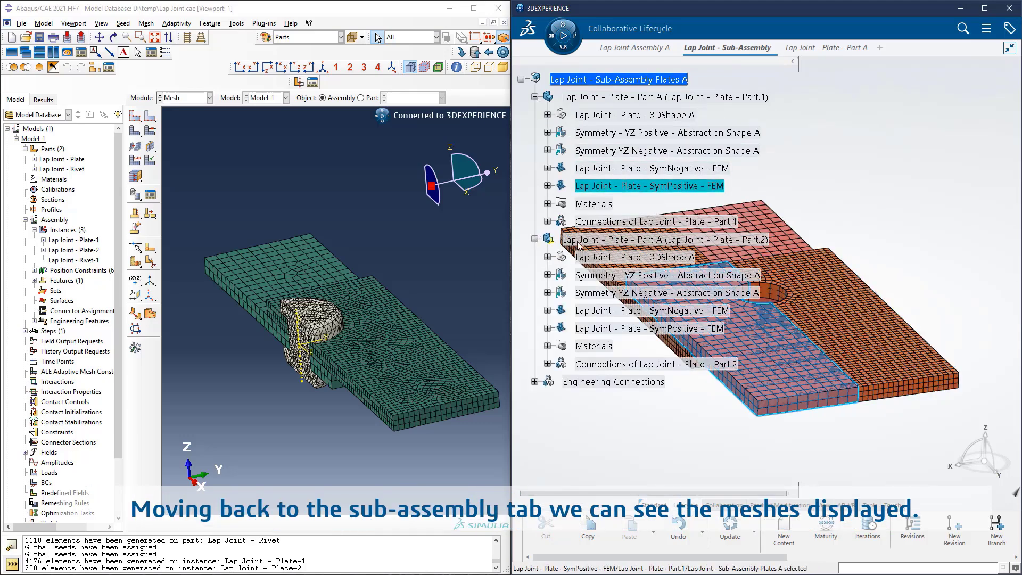
{"action": "left_click", "coordinate": [627, 330]}
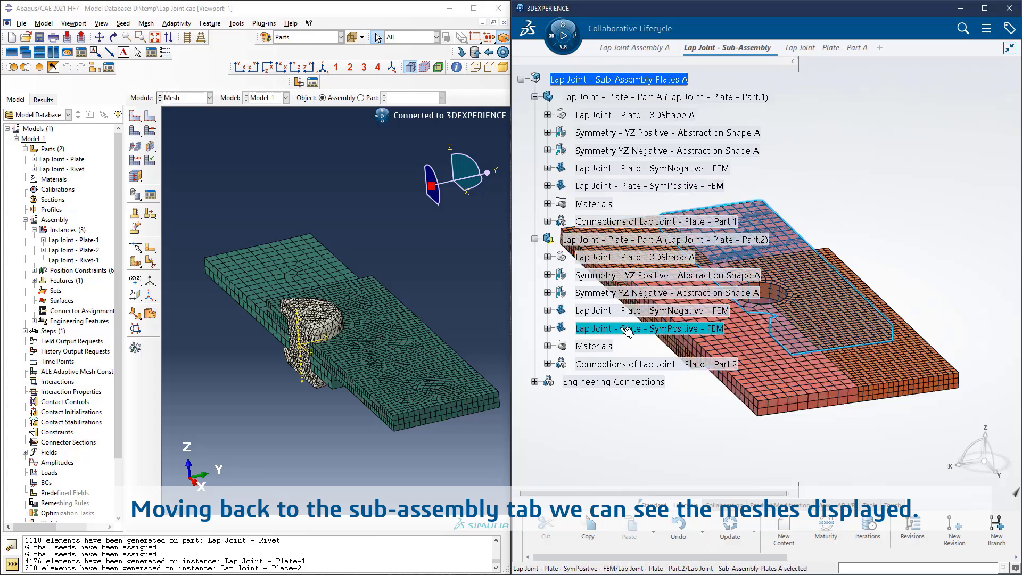
{"action": "left_click", "coordinate": [535, 239]}
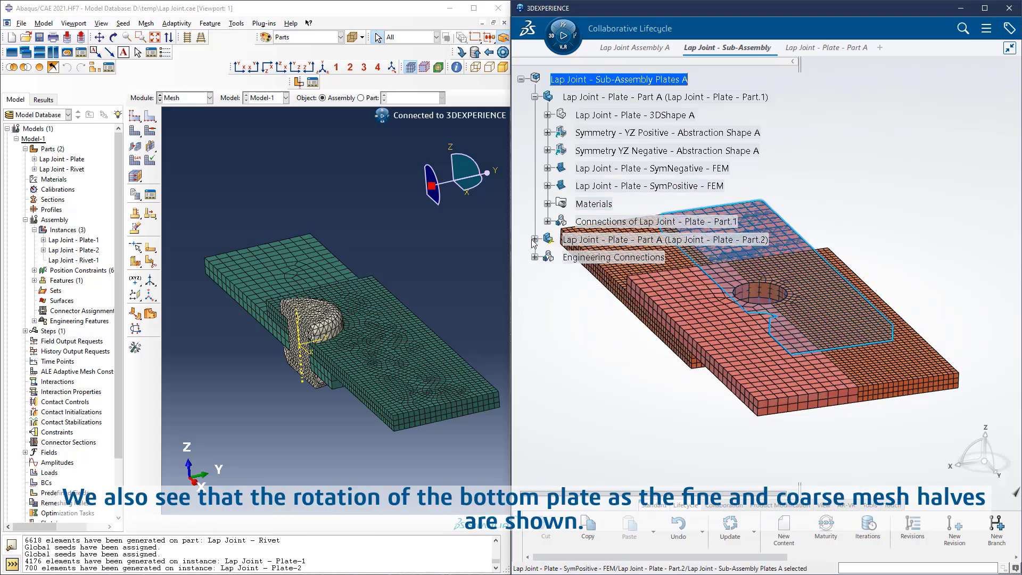
{"action": "left_click", "coordinate": [535, 96]}
{"action": "left_click", "coordinate": [882, 144]}
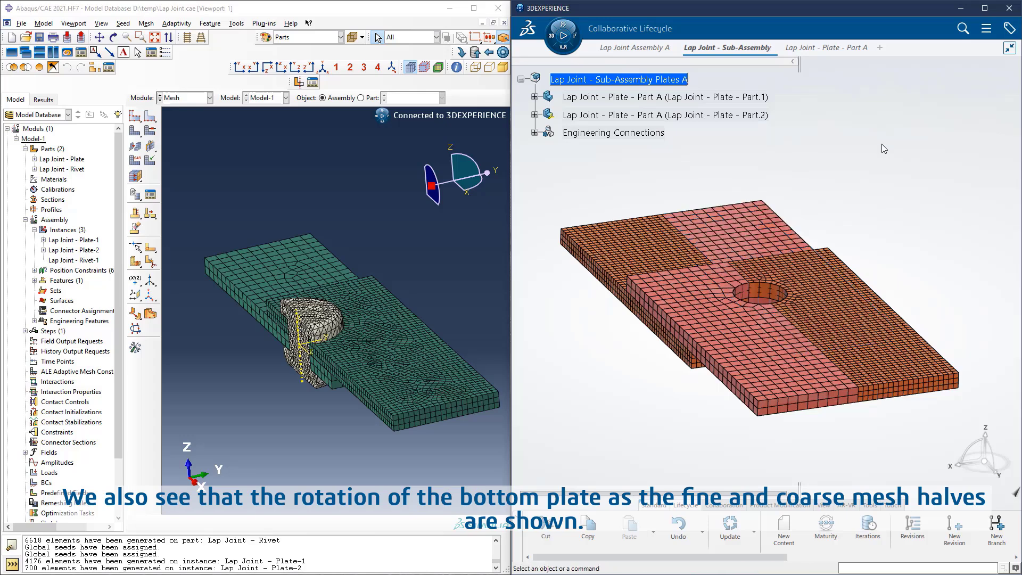
{"action": "middle_click_drag", "start_coordinate": [925, 161], "coordinate": [917, 161]}
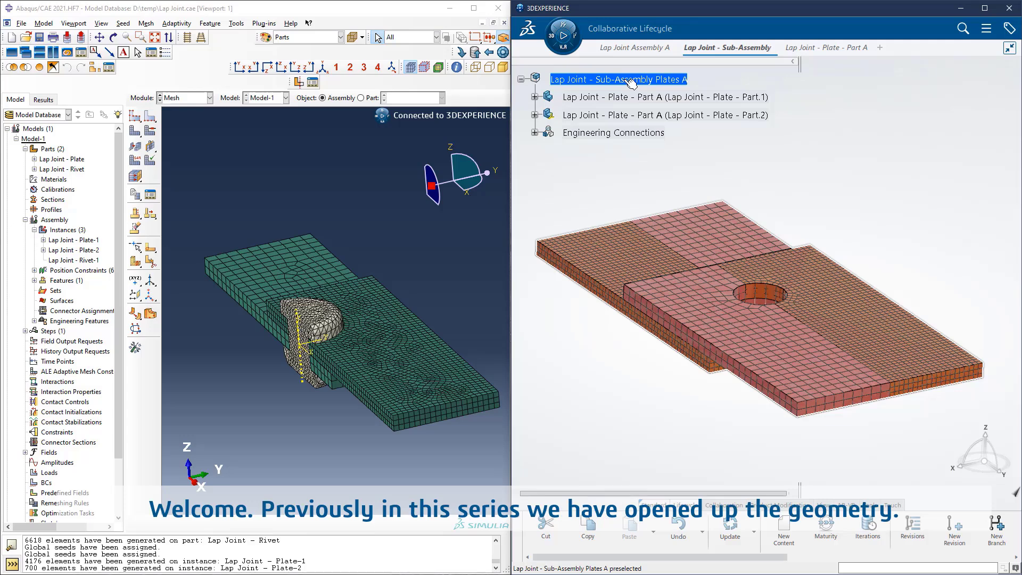
Step: Insert a Finite Element Model representation under Lap Joint - Sub-Assembly Plates
{"action": "right_click", "coordinate": [583, 82]}
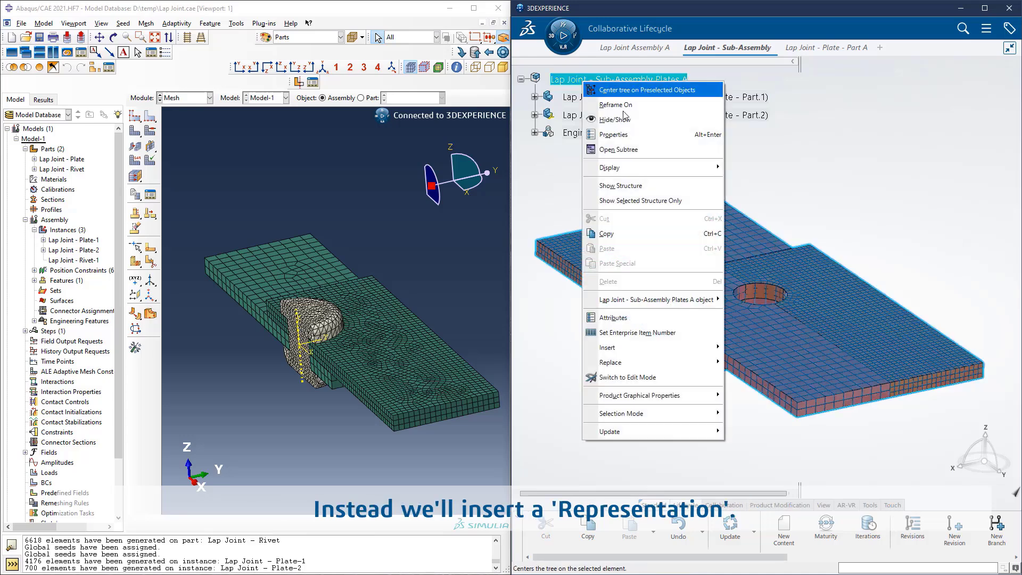
{"action": "mouse_move", "coordinate": [692, 347]}
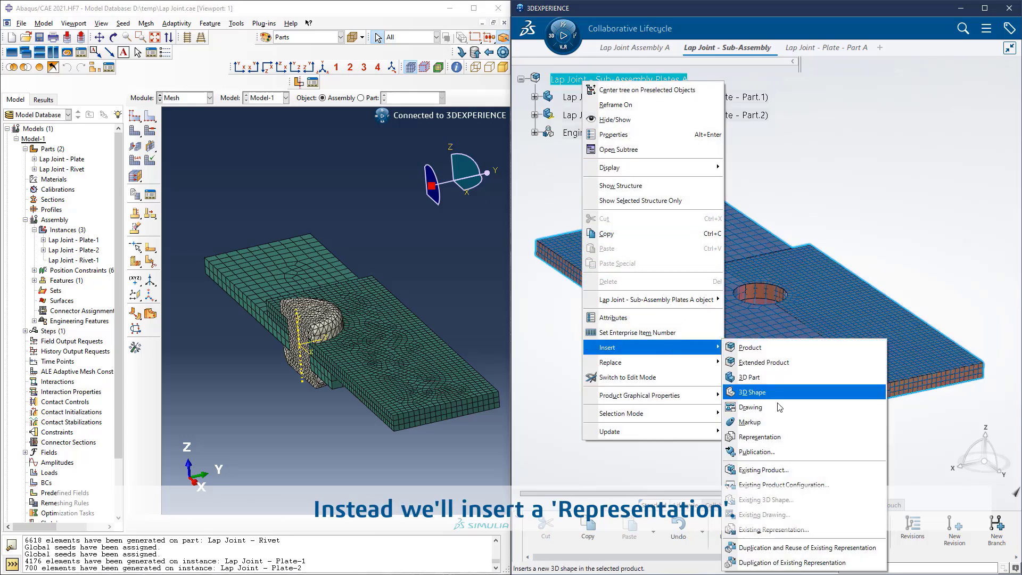
{"action": "left_click", "coordinate": [769, 437]}
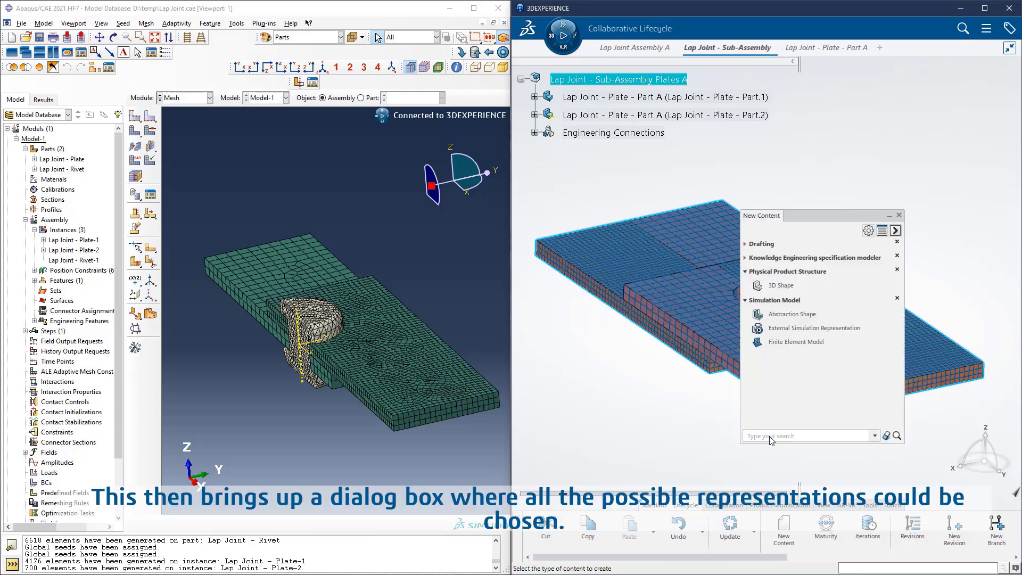
{"action": "left_click", "coordinate": [800, 343]}
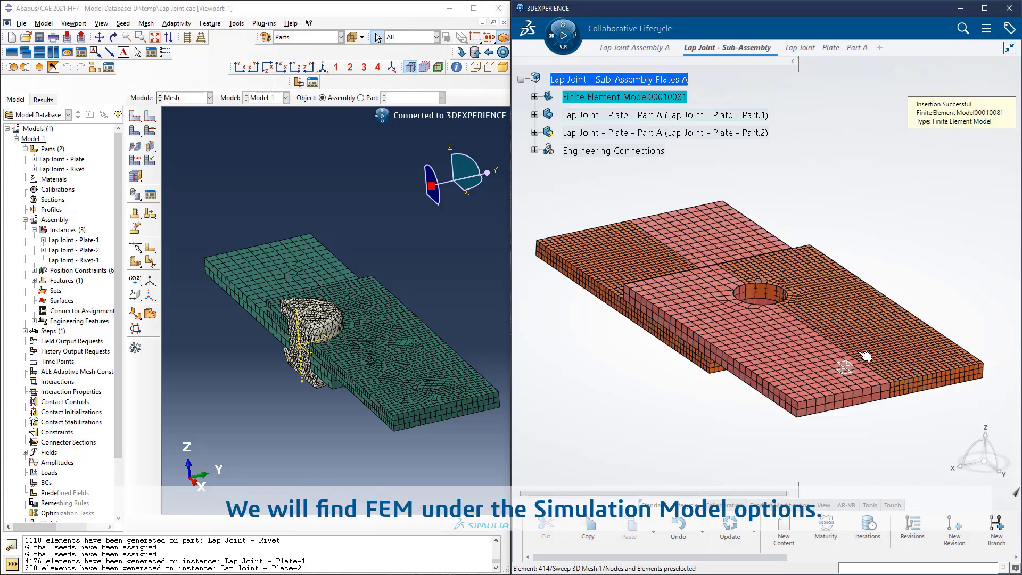
Step: Change the sub-assembly finite element model's title to "Lap Joint - Sub-Assembly Plates - FEM"
{"action": "right_click", "coordinate": [644, 97]}
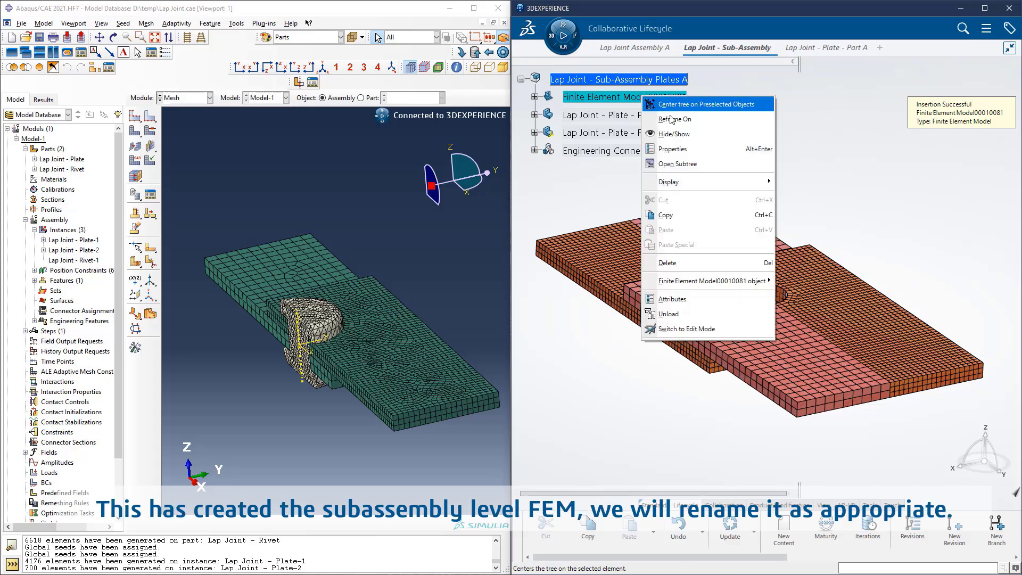
{"action": "left_click", "coordinate": [672, 149]}
{"action": "type", "text": "Lap Joint "}
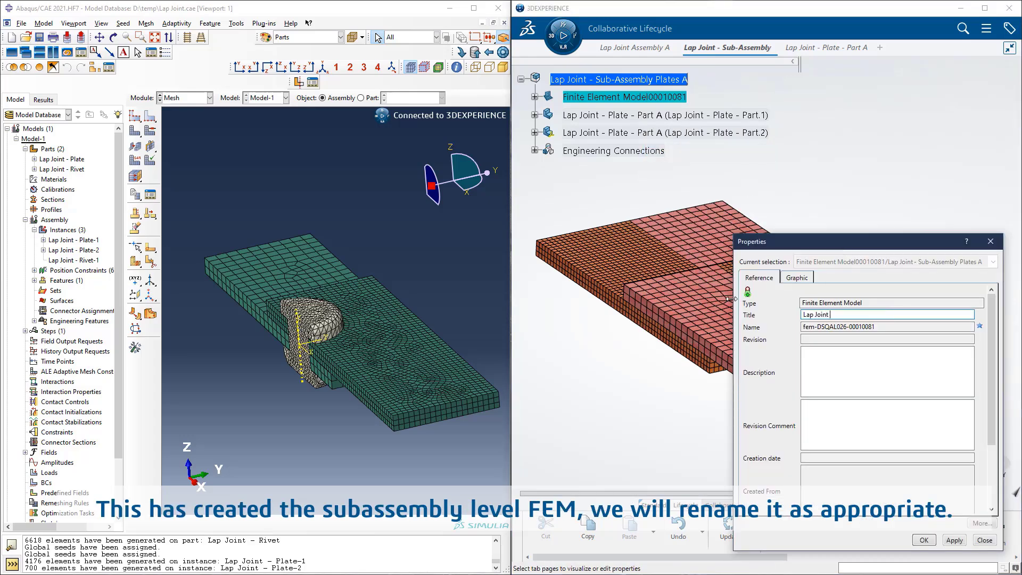
{"action": "type", "text": "- Subassembly Plates - FEM"}
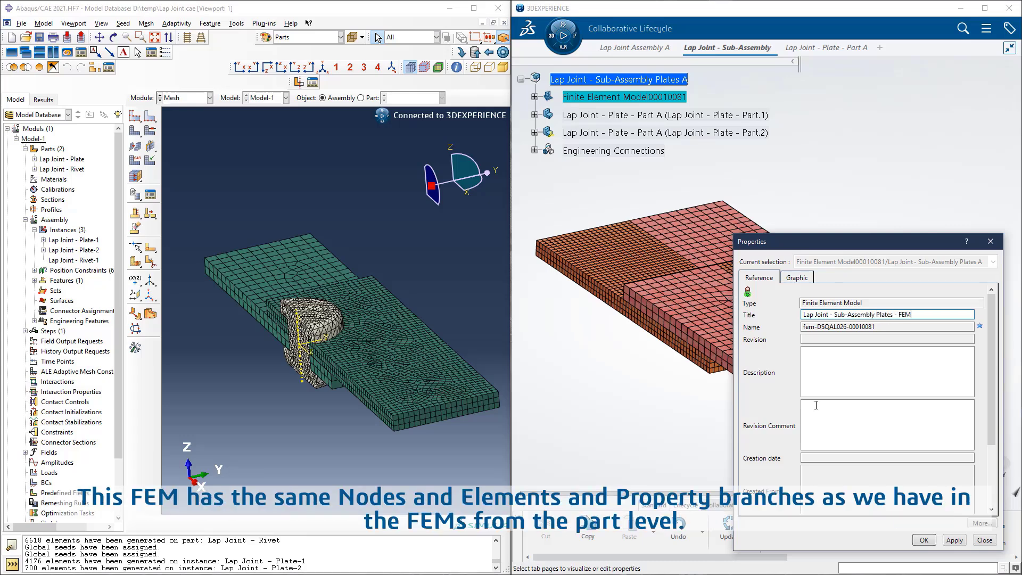
{"action": "left_click", "coordinate": [924, 539]}
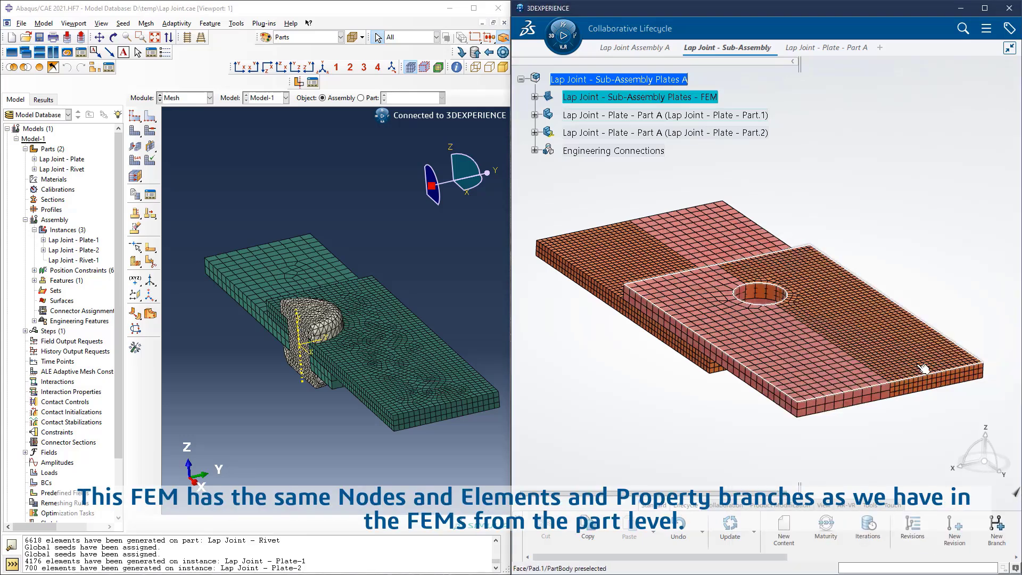
Step: Activate the sub-assembly FEM and set its contributing shapes to the Symmetry YZ Negative abstraction shape of Part.1 and Symmetry - YZ Positive of Part.2
{"action": "left_click", "coordinate": [534, 97]}
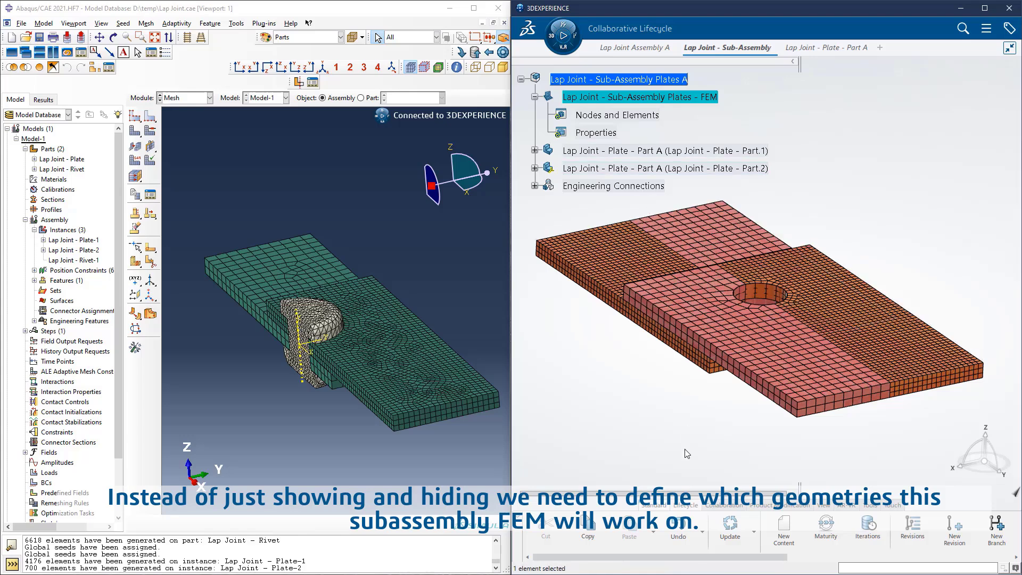
{"action": "double_click", "coordinate": [615, 100]}
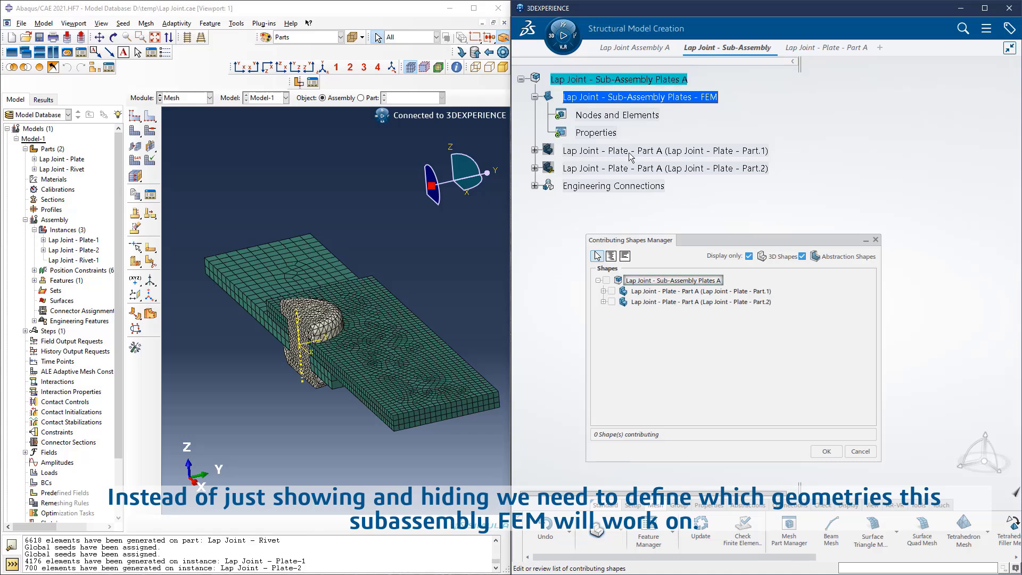
{"action": "left_click", "coordinate": [605, 291]}
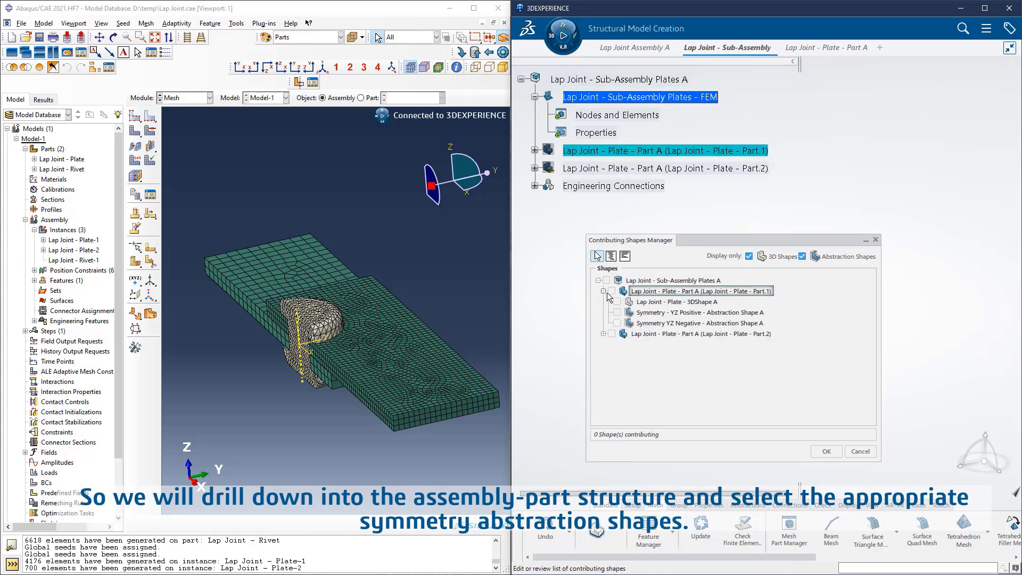
{"action": "left_click", "coordinate": [617, 323]}
{"action": "left_click", "coordinate": [604, 333]}
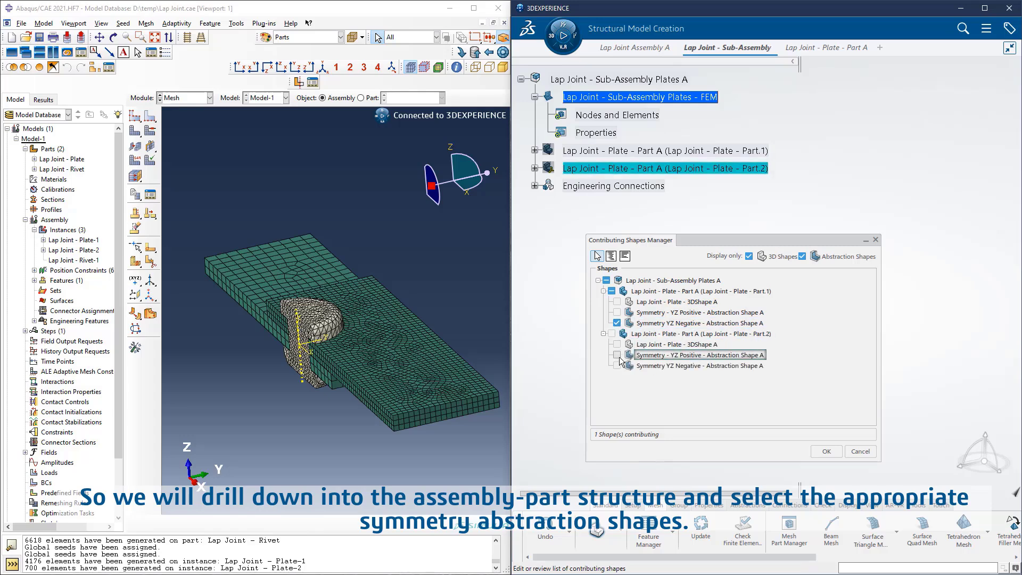
{"action": "left_click", "coordinate": [617, 355]}
{"action": "left_click", "coordinate": [826, 451]}
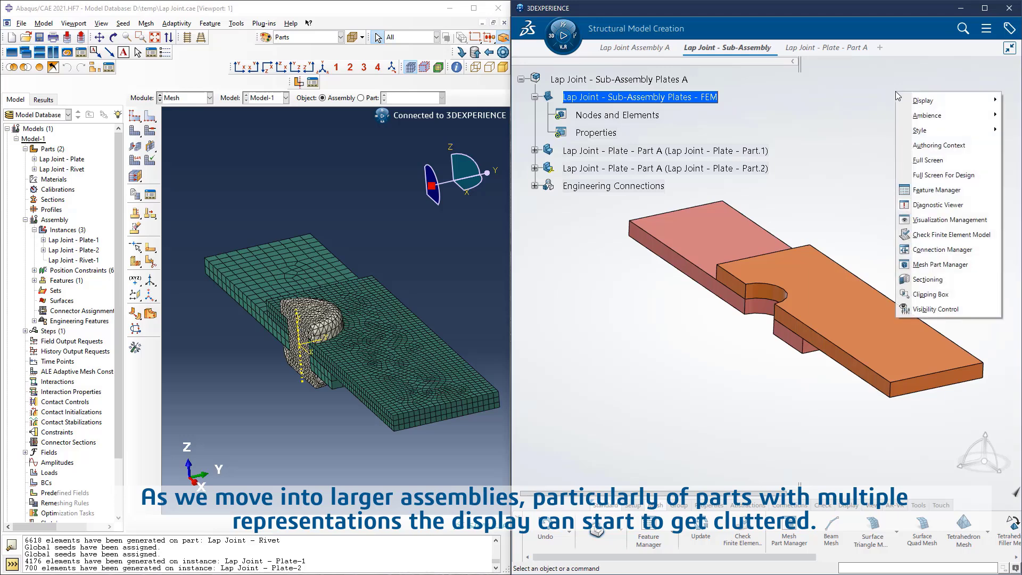
Step: Open Visualization Management and hide all shapes
{"action": "right_click", "coordinate": [898, 94]}
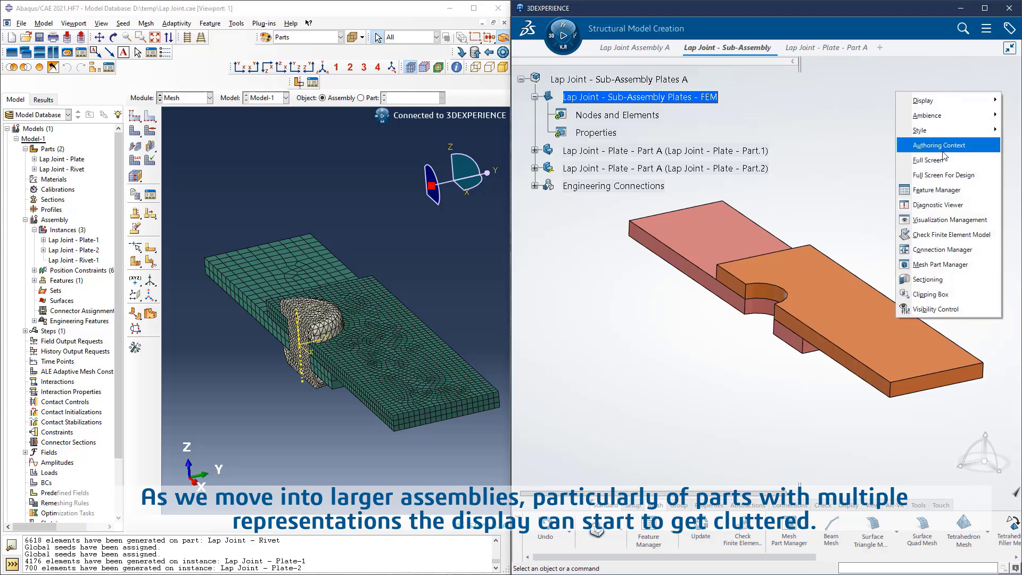
{"action": "left_click", "coordinate": [952, 221]}
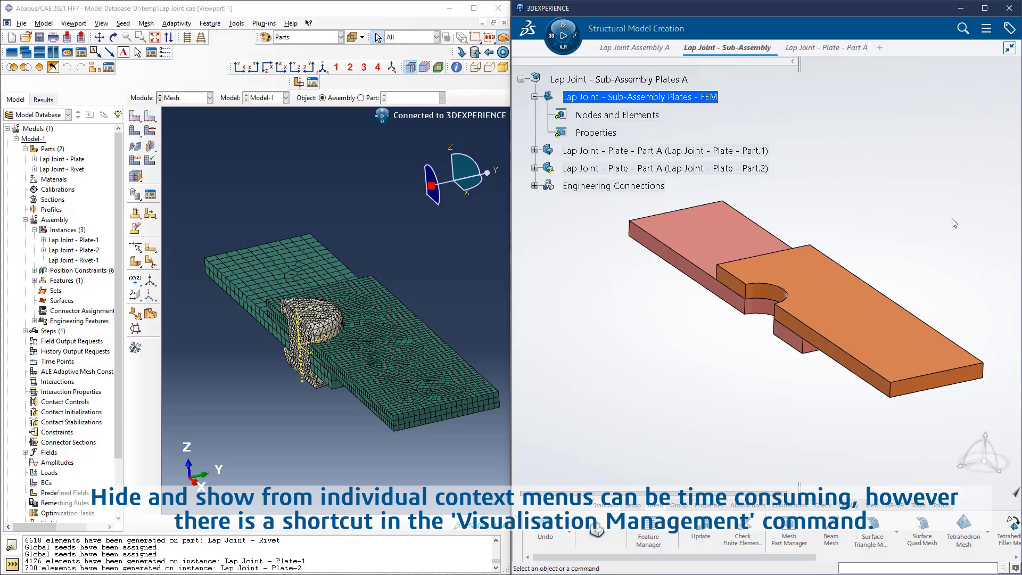
{"action": "left_click", "coordinate": [965, 85]}
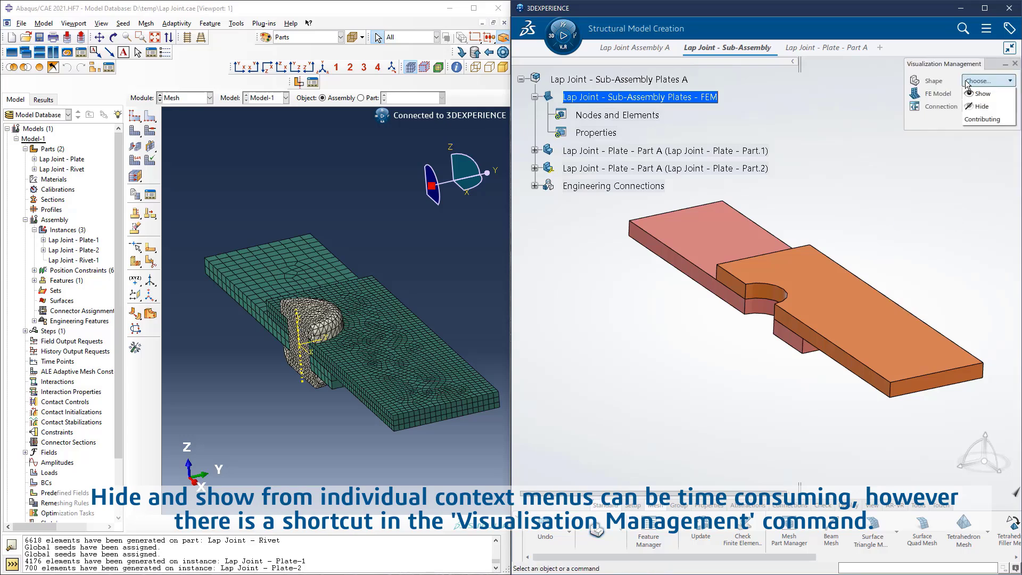
{"action": "left_click", "coordinate": [971, 109]}
Step: Expand both plate instances in the feature tree and show all shapes through Visualization Management
{"action": "left_click", "coordinate": [534, 150]}
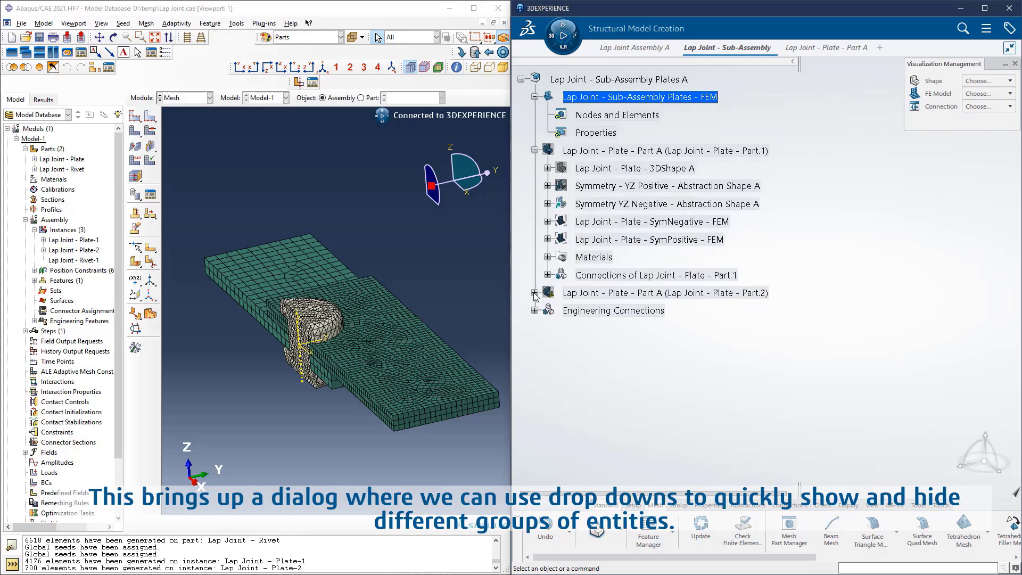
{"action": "left_click", "coordinate": [534, 293]}
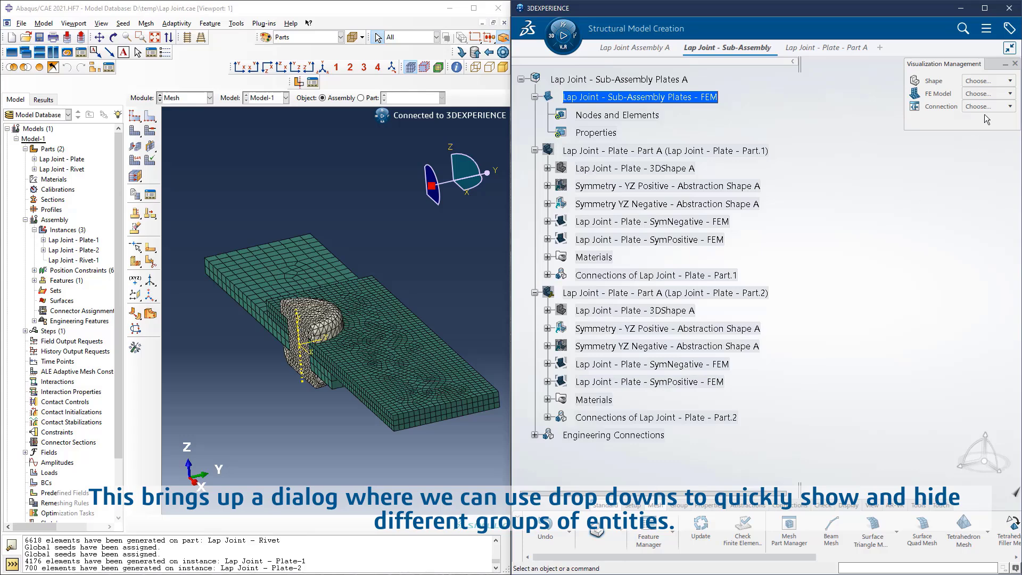
{"action": "left_click", "coordinate": [982, 81]}
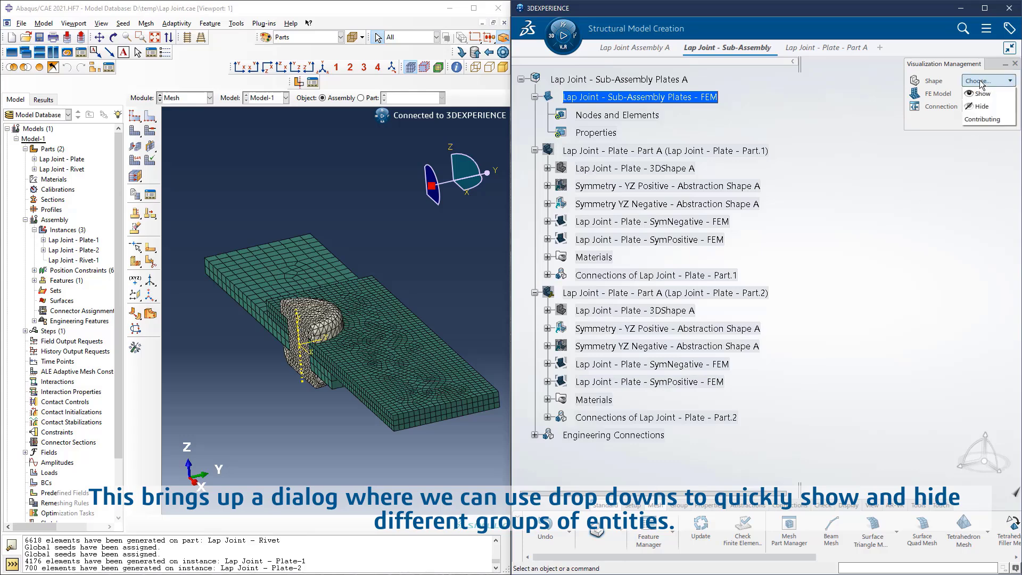
{"action": "left_click", "coordinate": [980, 95]}
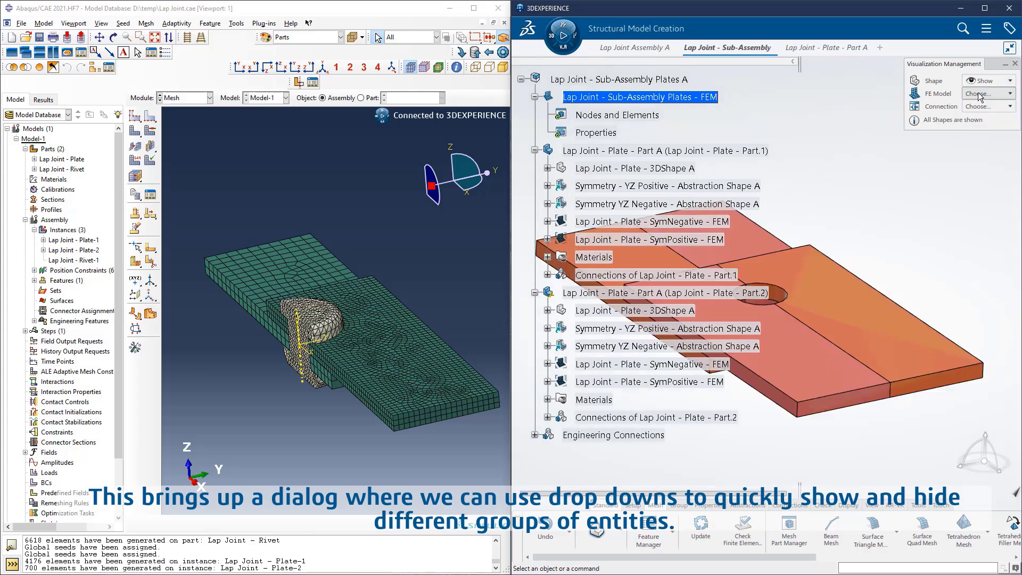
Step: Hide all shapes, display only those contributing to the active FEM, and collapse both plate instances in the tree
{"action": "left_click", "coordinate": [982, 81]}
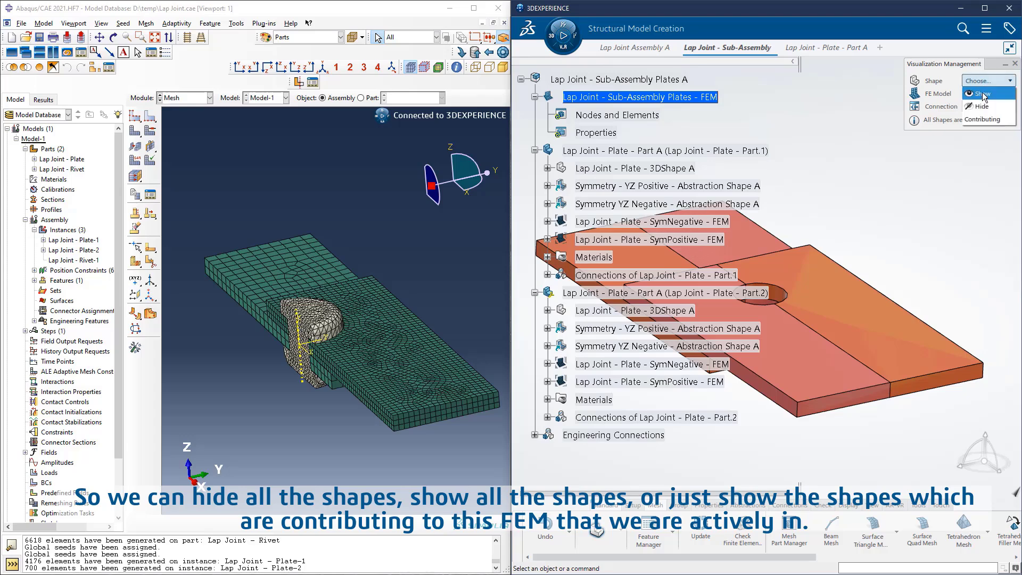
{"action": "left_click", "coordinate": [982, 105]}
{"action": "left_click", "coordinate": [985, 80]}
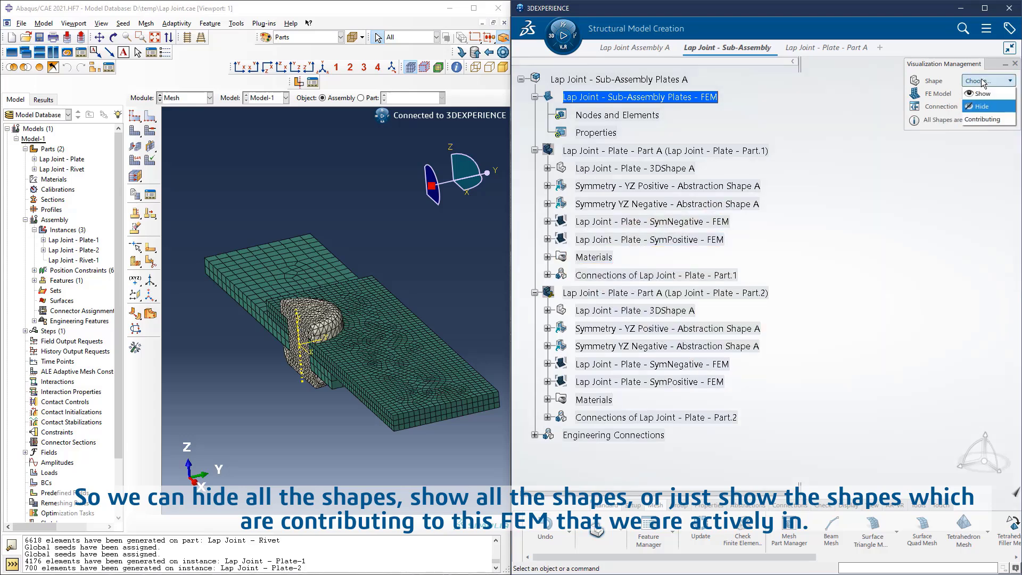
{"action": "left_click", "coordinate": [987, 120]}
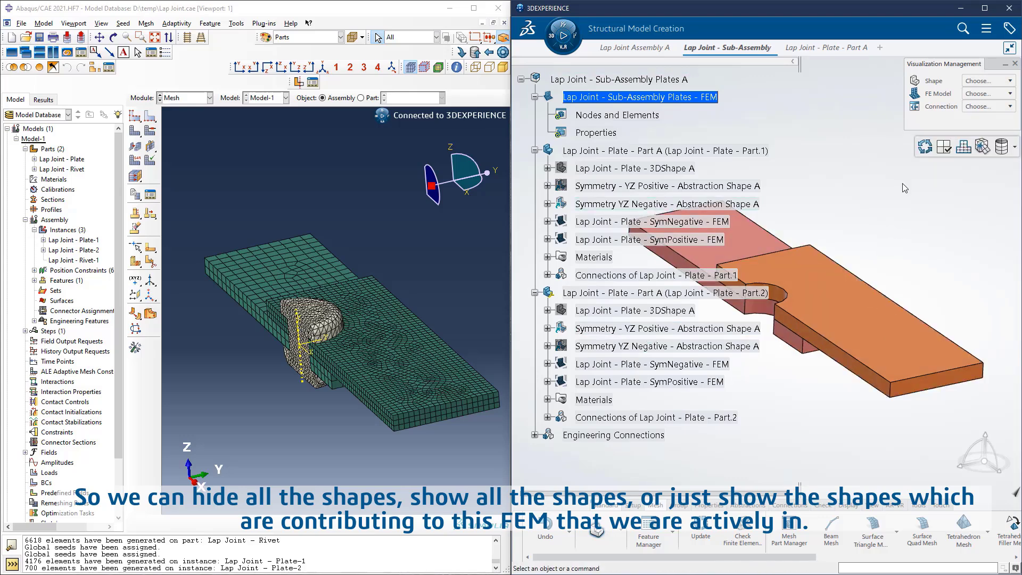
{"action": "left_click", "coordinate": [534, 150]}
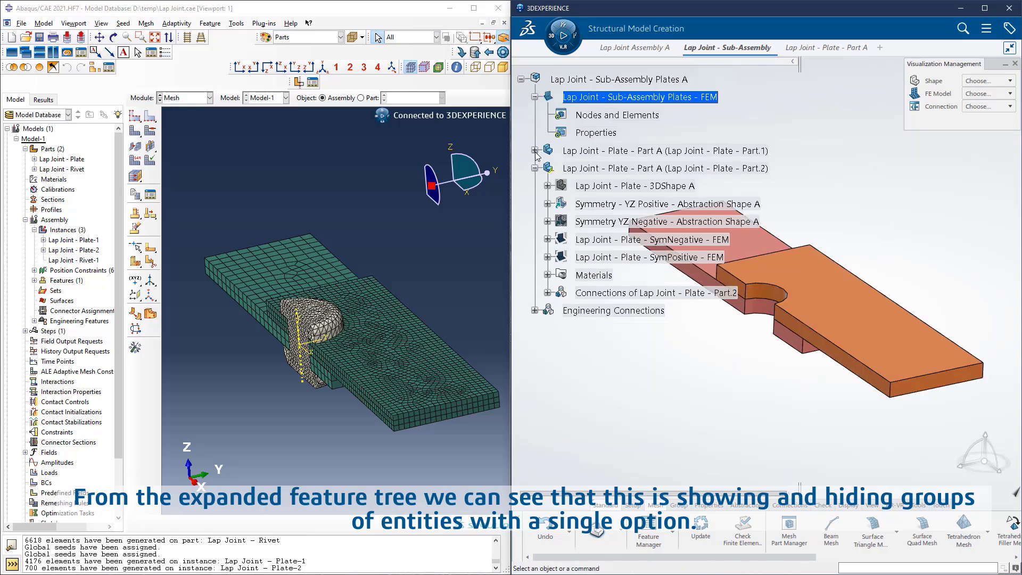
{"action": "left_click", "coordinate": [534, 168]}
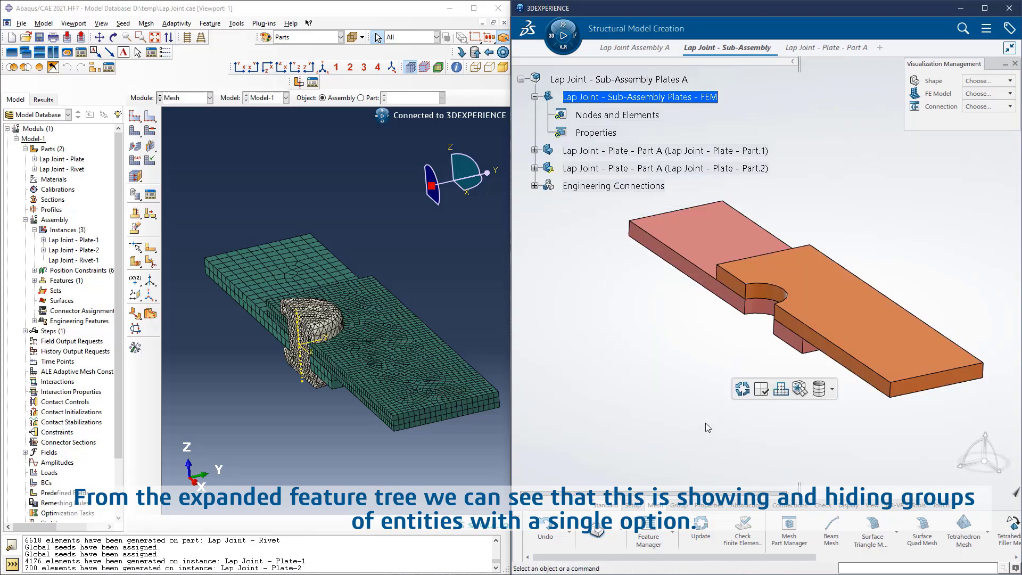
Step: Review which abstraction shapes of the two plate instances contribute to the sub-assembly FEM, leaving the selection as is
{"action": "left_click", "coordinate": [632, 506]}
{"action": "left_click", "coordinate": [789, 526]}
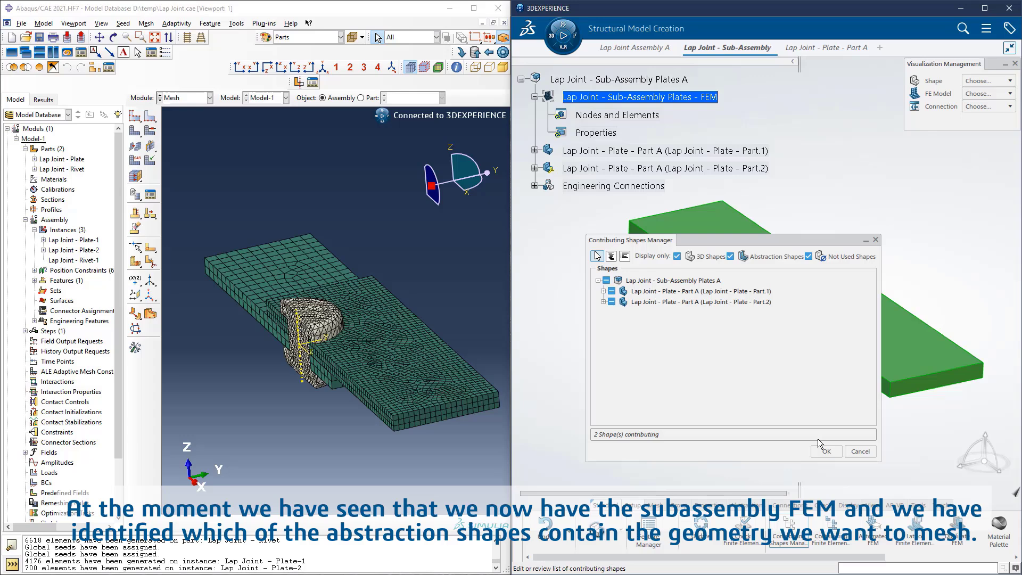
{"action": "left_click", "coordinate": [655, 291]}
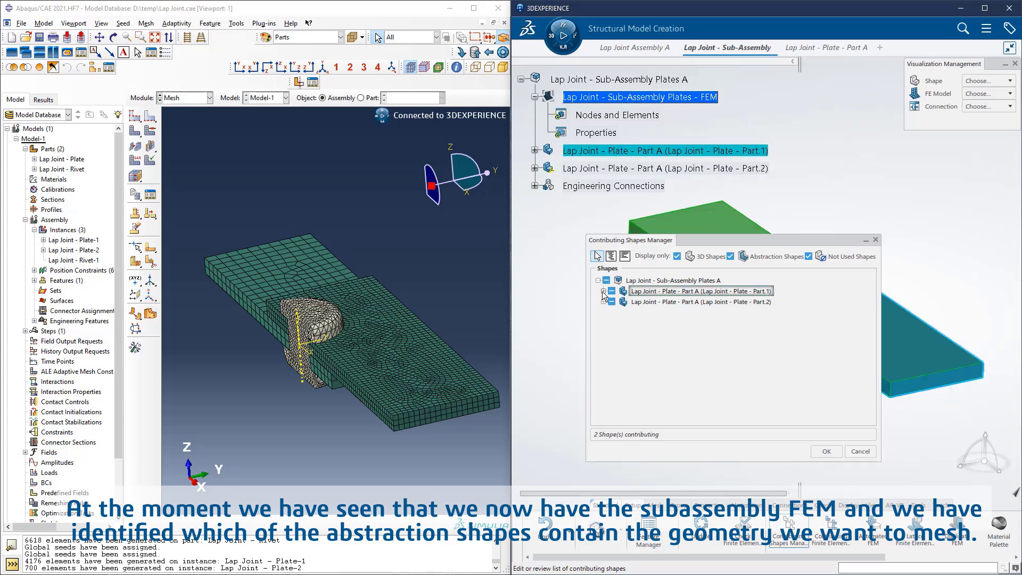
{"action": "left_click", "coordinate": [603, 291]}
{"action": "left_click", "coordinate": [603, 334]}
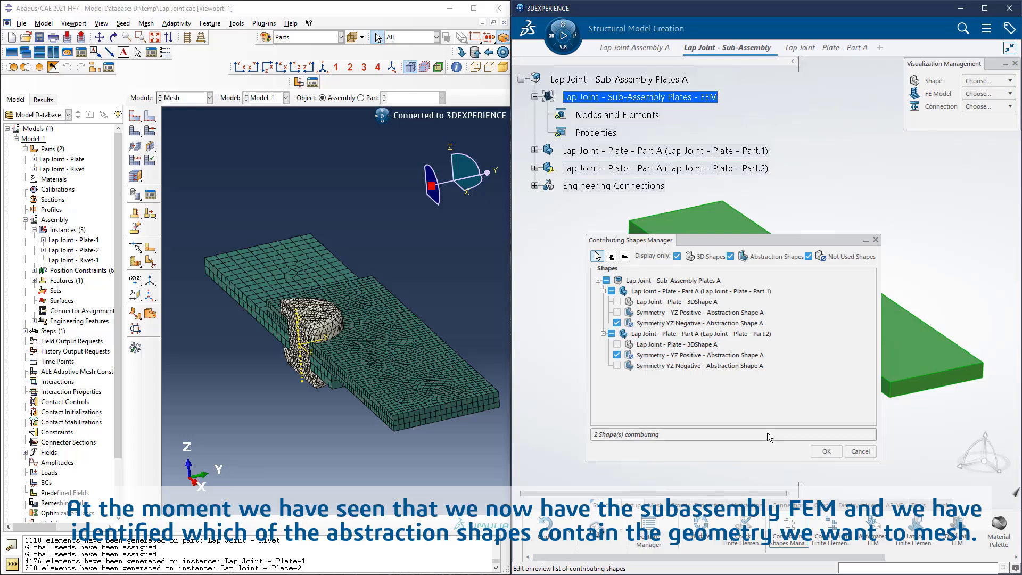
{"action": "left_click", "coordinate": [858, 451]}
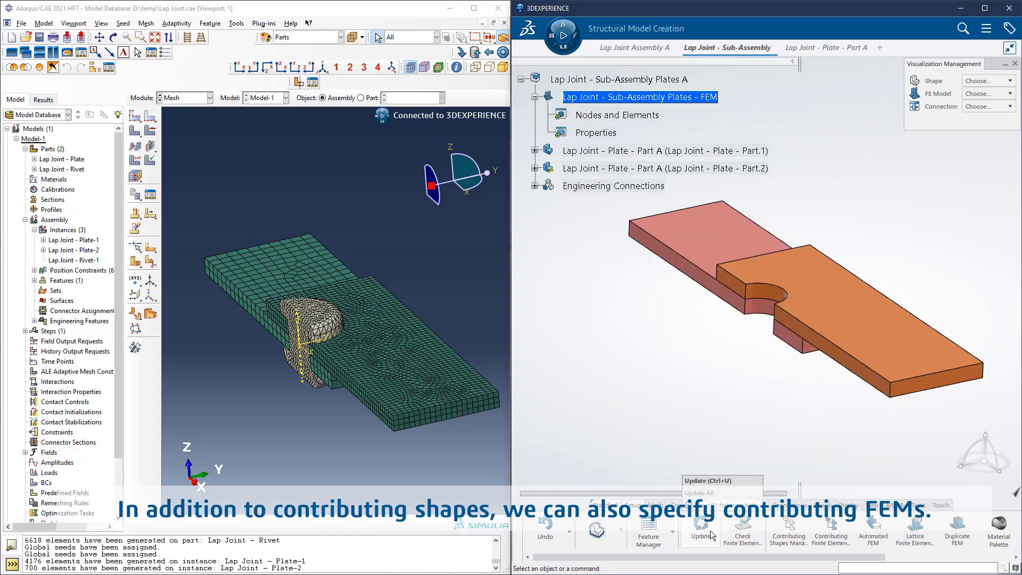
Step: Start defining contributing FEMs for the sub-assembly and choose "Lap Joint - Plate - SymNegative - FEM" for the first plate instance
{"action": "left_click", "coordinate": [839, 525]}
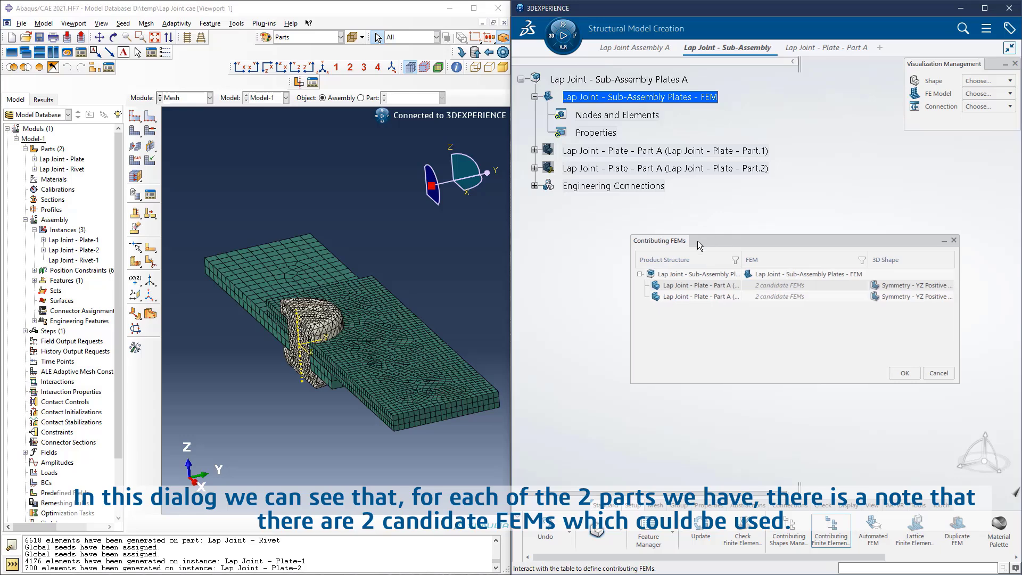
{"action": "left_click_drag", "start_coordinate": [697, 240], "coordinate": [601, 256]}
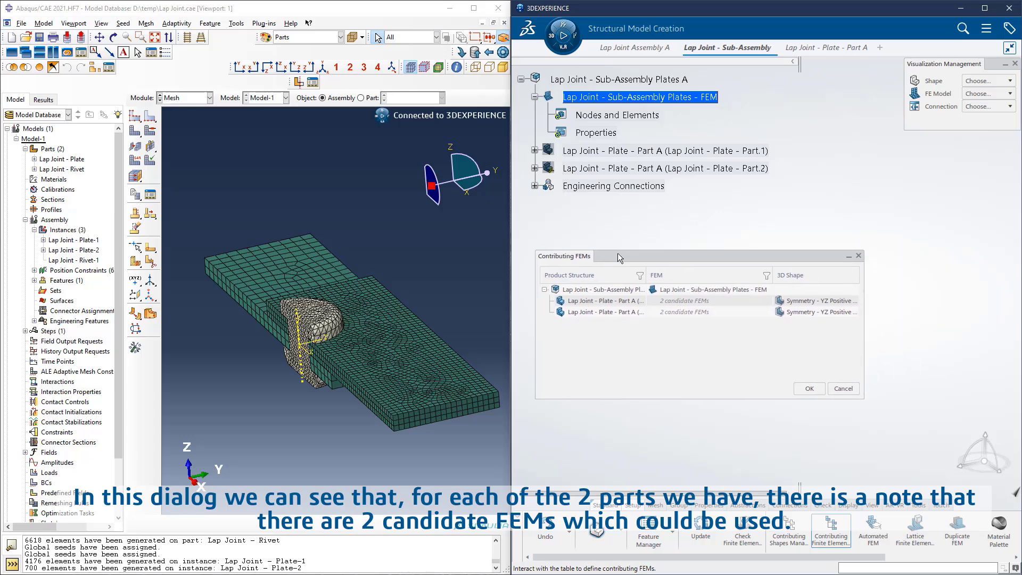
{"action": "right_click", "coordinate": [734, 299]}
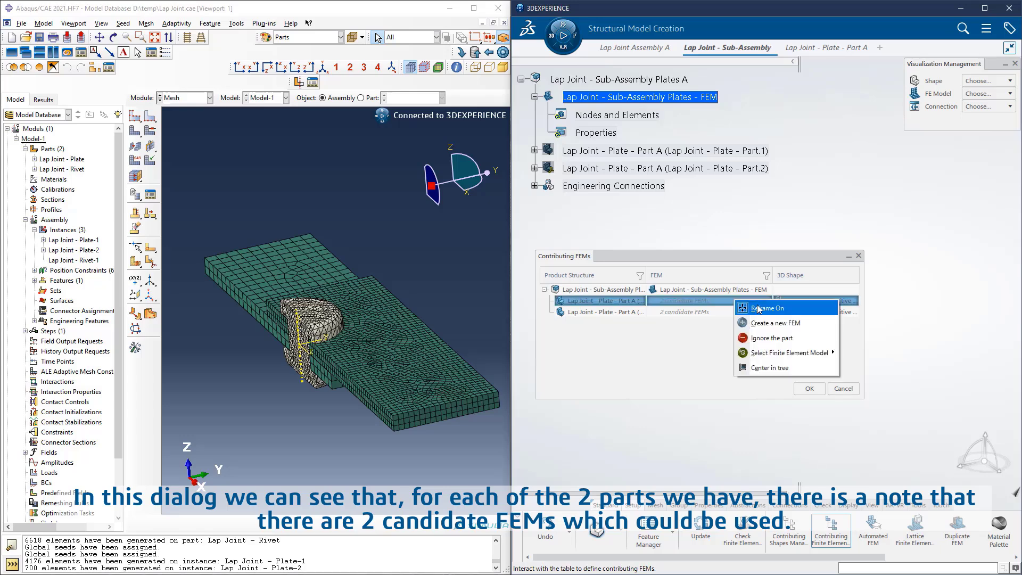
{"action": "mouse_move", "coordinate": [801, 354]}
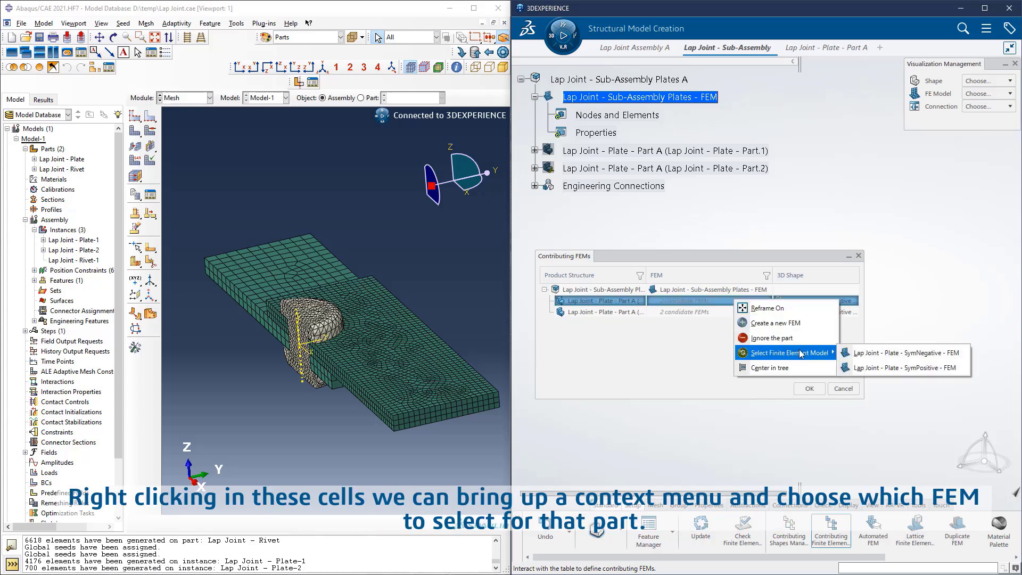
{"action": "left_click", "coordinate": [908, 353]}
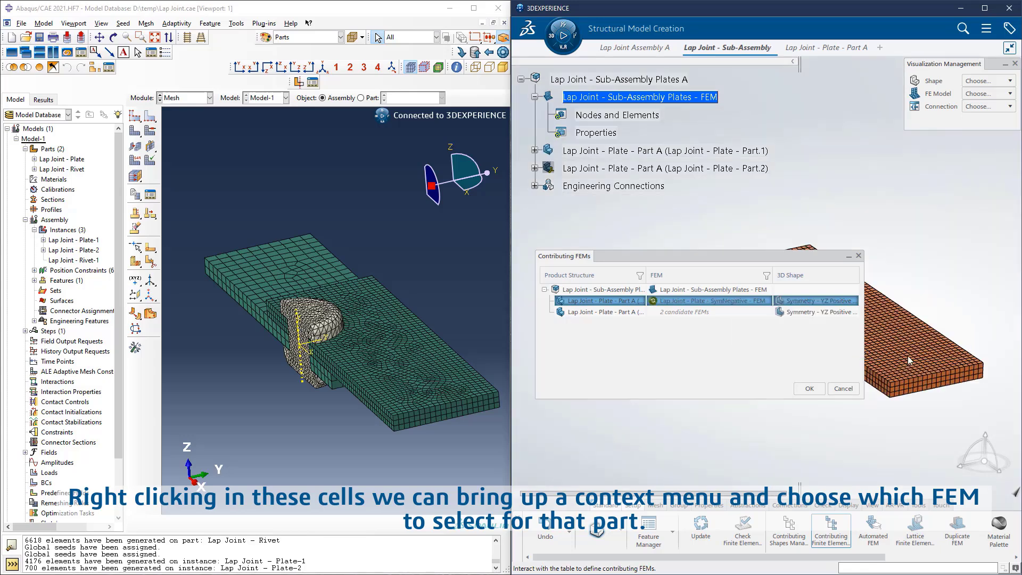
Step: Choose "Lap Joint - Plate - SymPositive - FEM" for the second plate instance and accept the contributing FEMs
{"action": "right_click", "coordinate": [736, 312]}
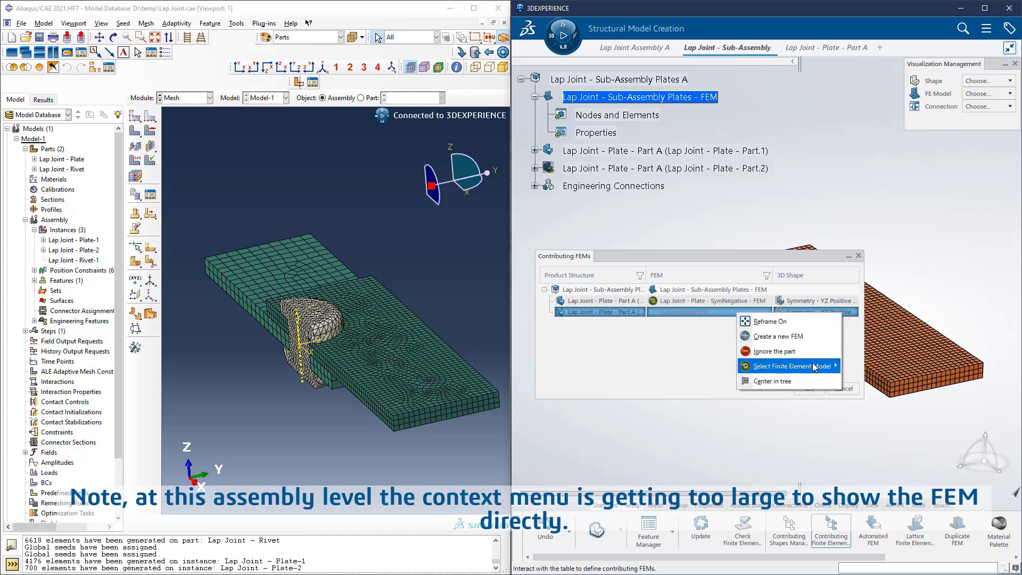
{"action": "mouse_move", "coordinate": [819, 366]}
{"action": "left_click", "coordinate": [913, 381]}
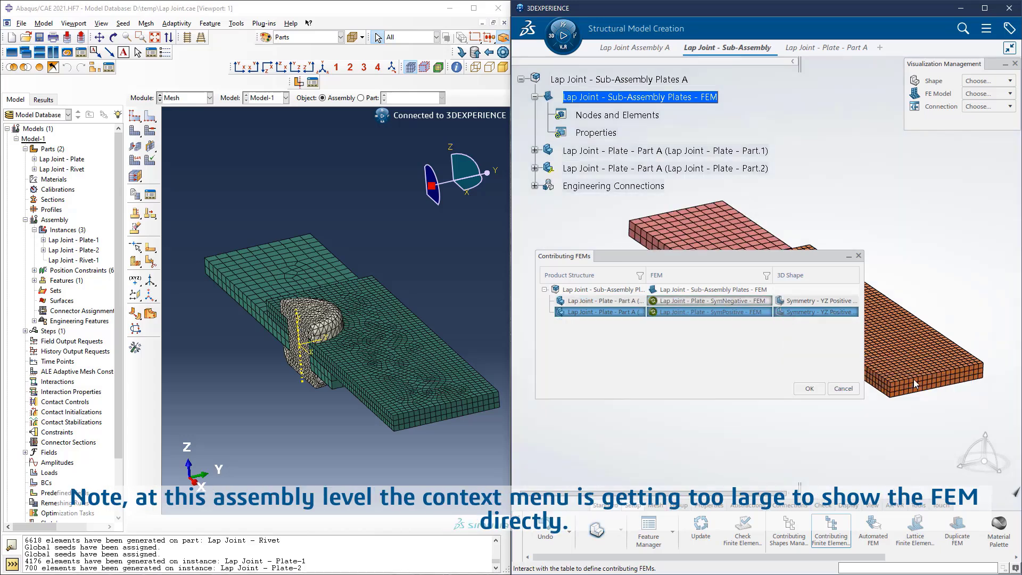
{"action": "left_click", "coordinate": [809, 389]}
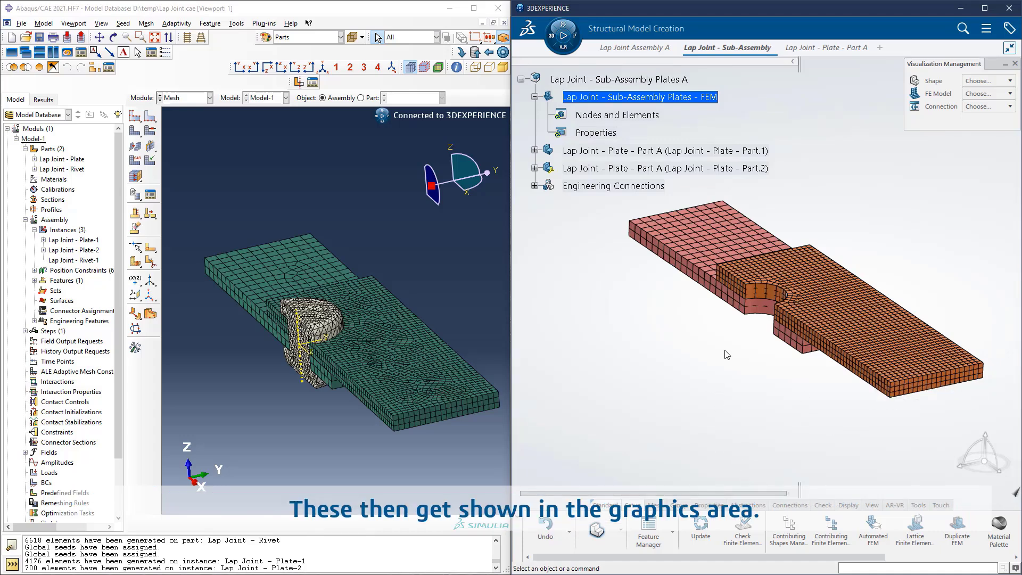
Step: Examine the sub-assembly FEM's nodes and elements, Part.1's SymNegative FEM and Part.2's YZ Positive abstraction shape in the expanded tree
{"action": "left_click", "coordinate": [576, 115]}
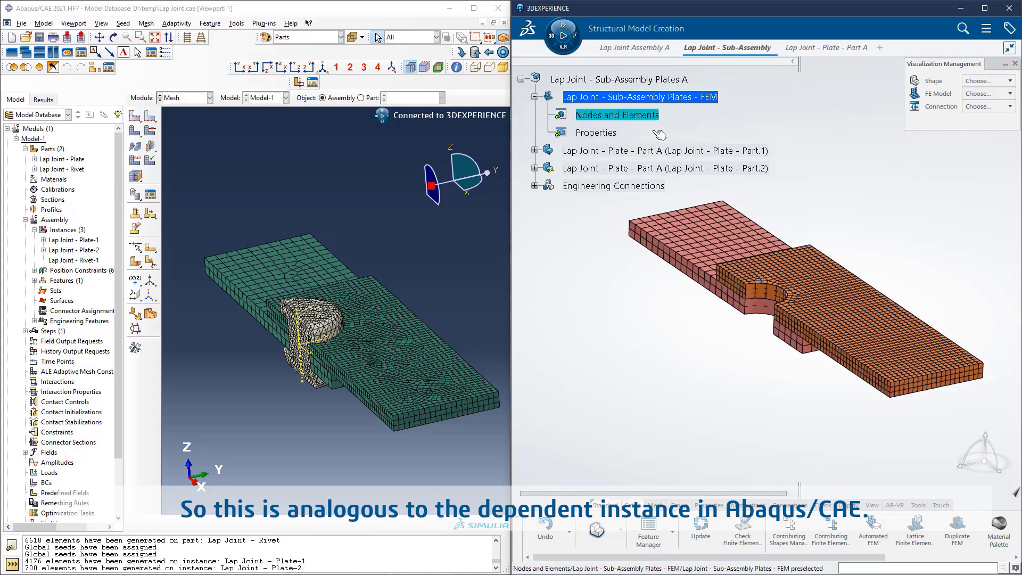
{"action": "left_click", "coordinate": [534, 151]}
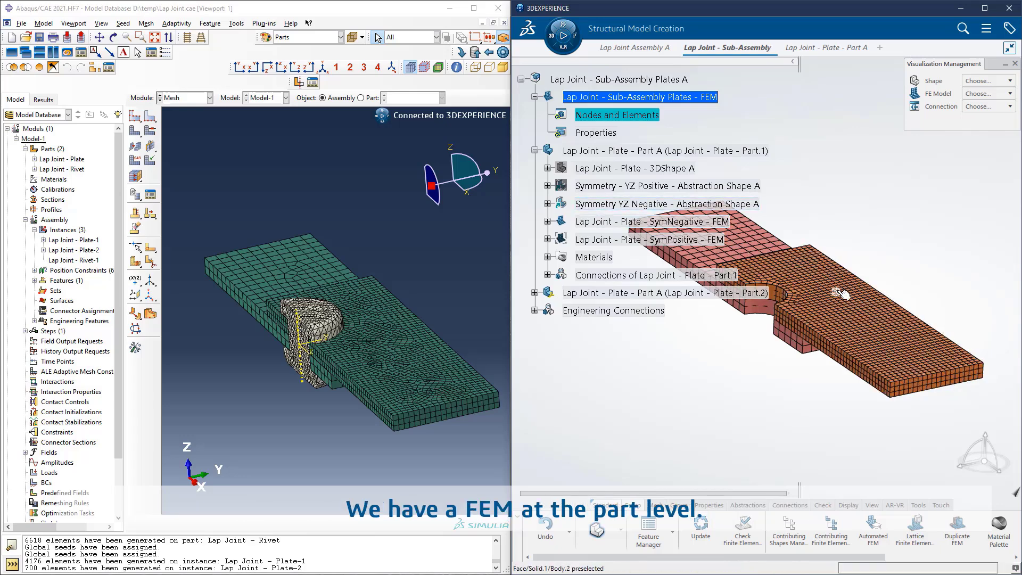
{"action": "left_click", "coordinate": [593, 225]}
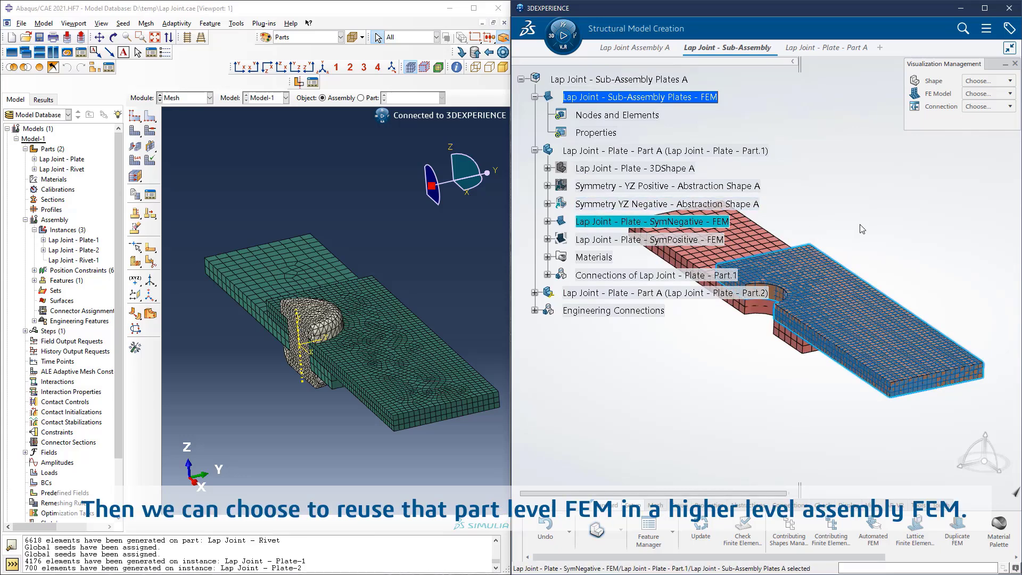
{"action": "left_click", "coordinate": [534, 293]}
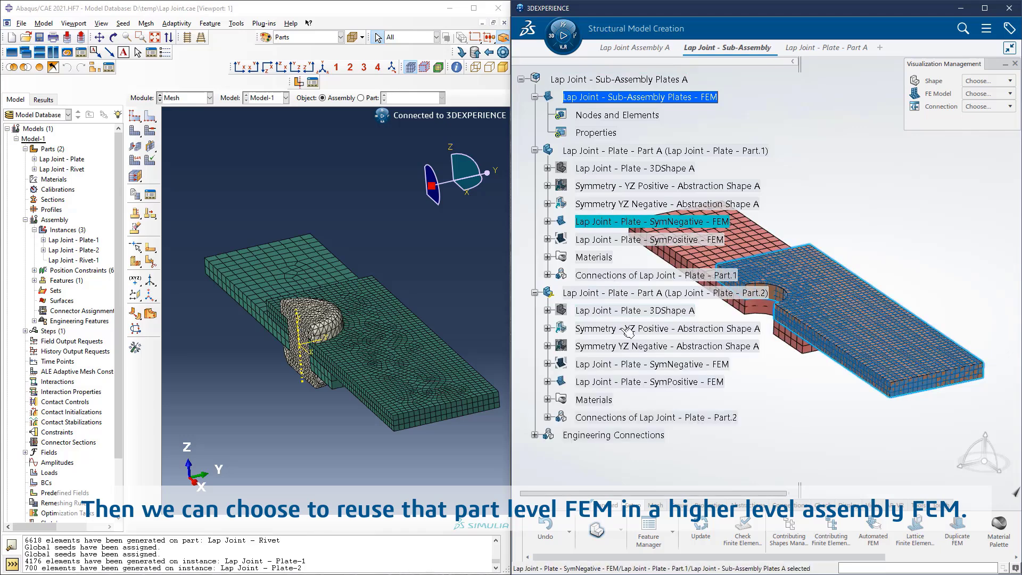
{"action": "left_click", "coordinate": [638, 331]}
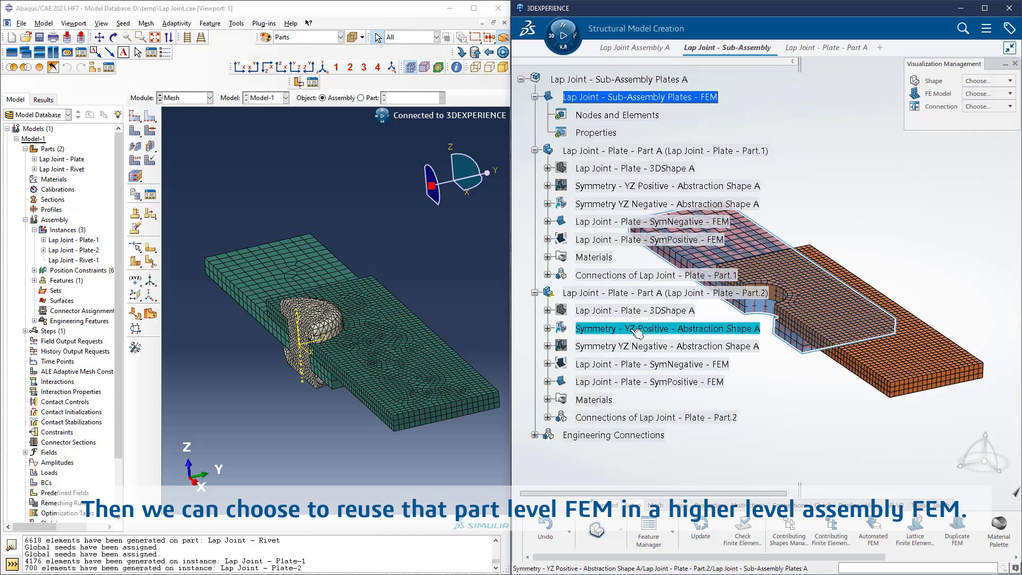
{"action": "left_click", "coordinate": [843, 399]}
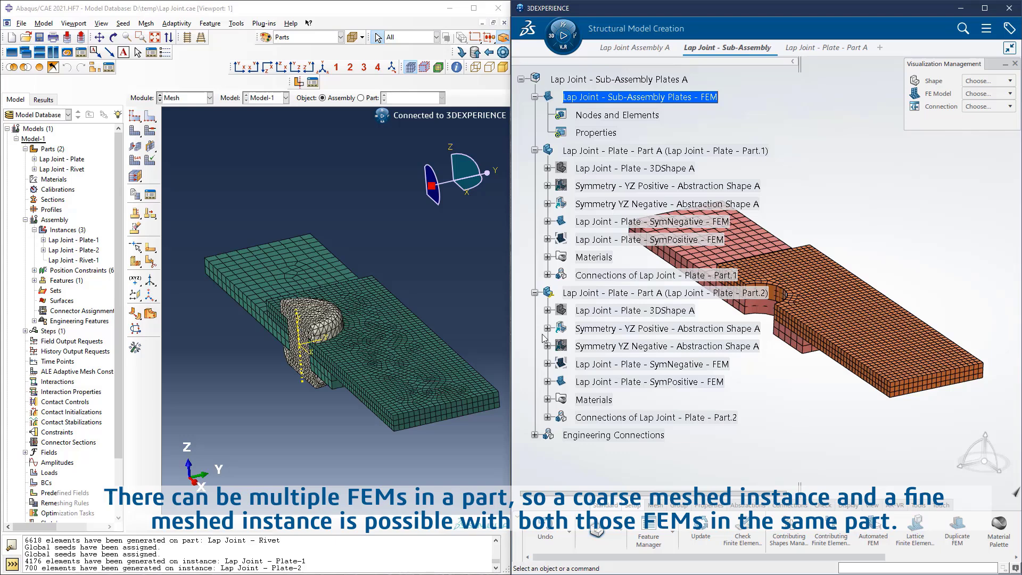
Step: Collapse the plate instances and the FEM in the sub-assembly's tree and switch to Lap Joint Assembly A
{"action": "left_click", "coordinate": [534, 292]}
{"action": "left_click", "coordinate": [534, 151]}
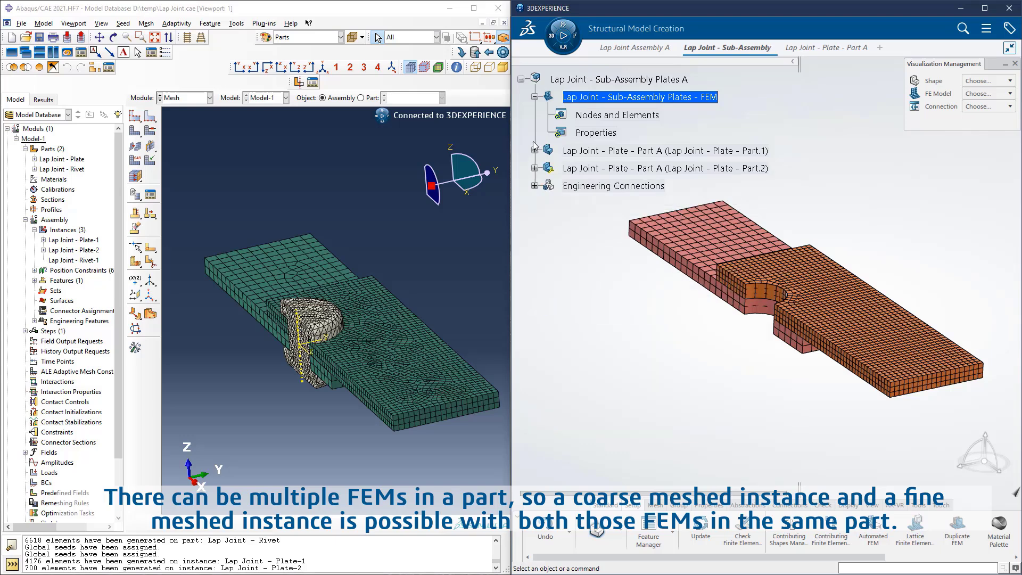
{"action": "left_click", "coordinate": [535, 97]}
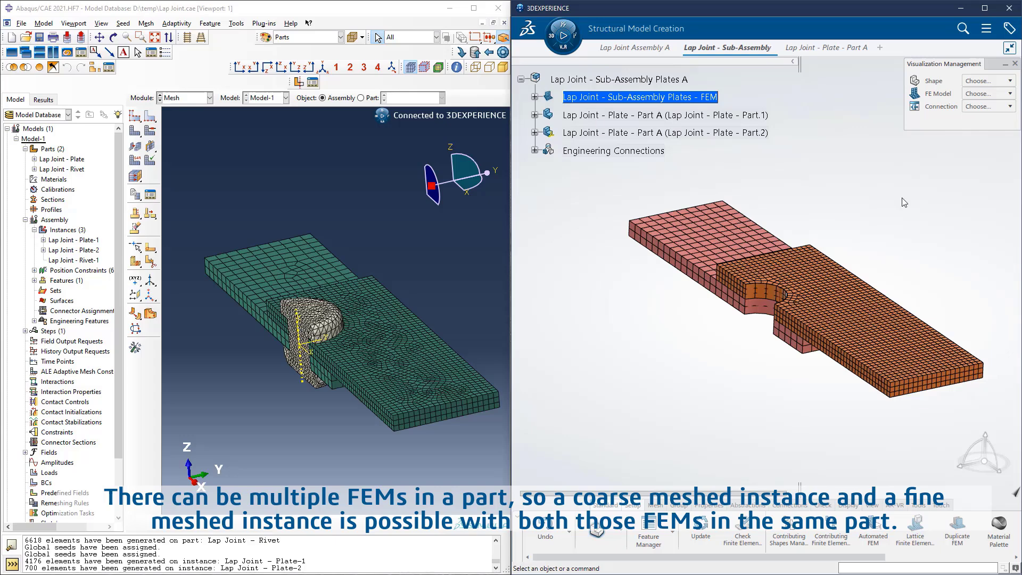
{"action": "left_click", "coordinate": [637, 47]}
{"action": "left_click", "coordinate": [950, 217]}
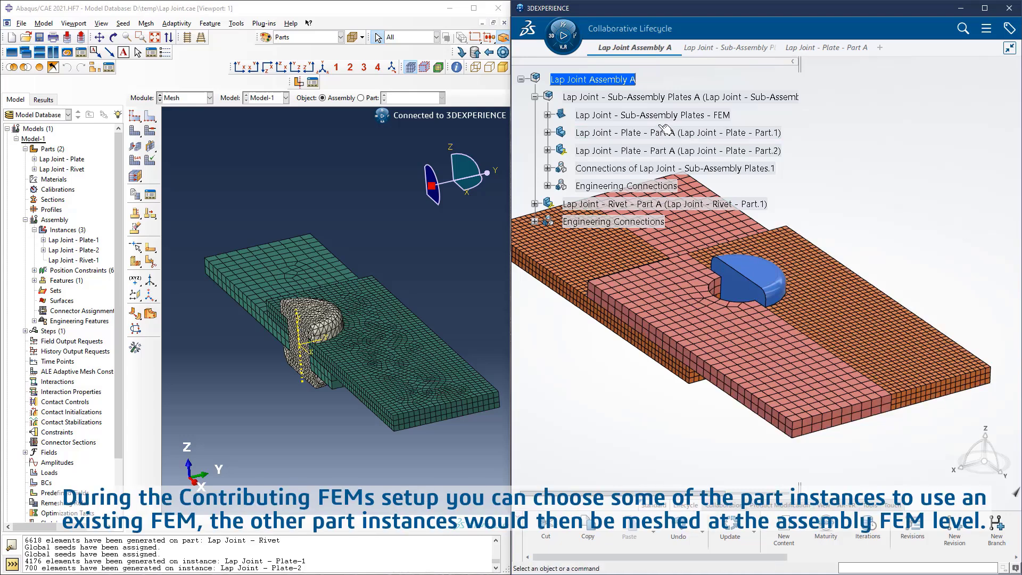
Step: Insert a Finite Element Model representation into the top-level Lap Joint Assembly A
{"action": "right_click", "coordinate": [606, 82]}
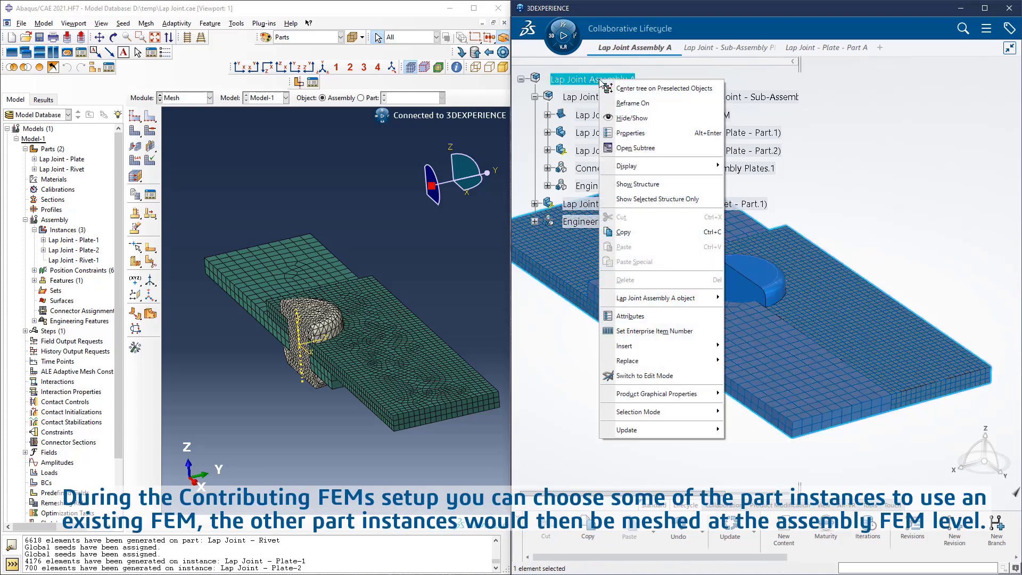
{"action": "mouse_move", "coordinate": [660, 355]}
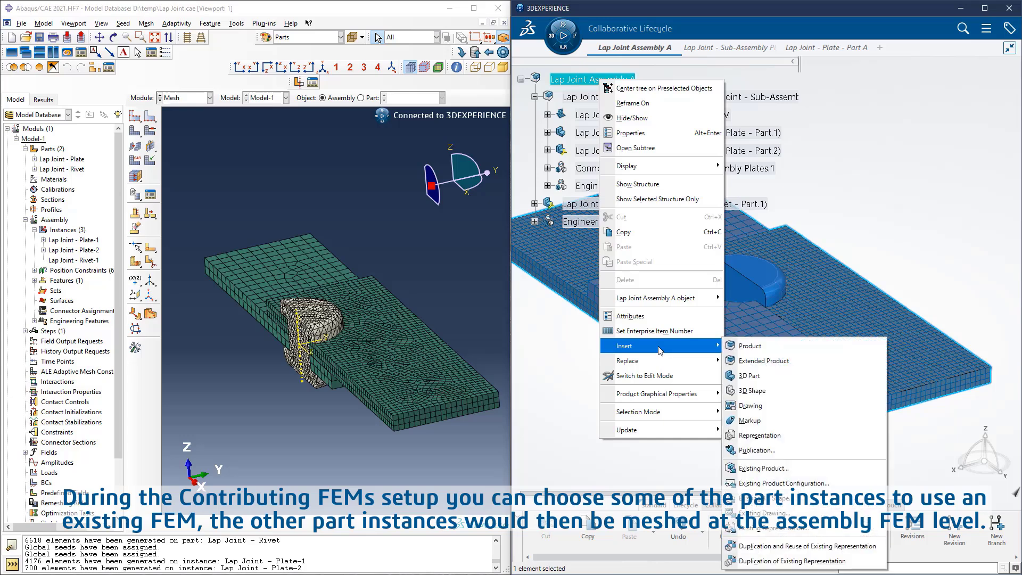
{"action": "left_click", "coordinate": [770, 437]}
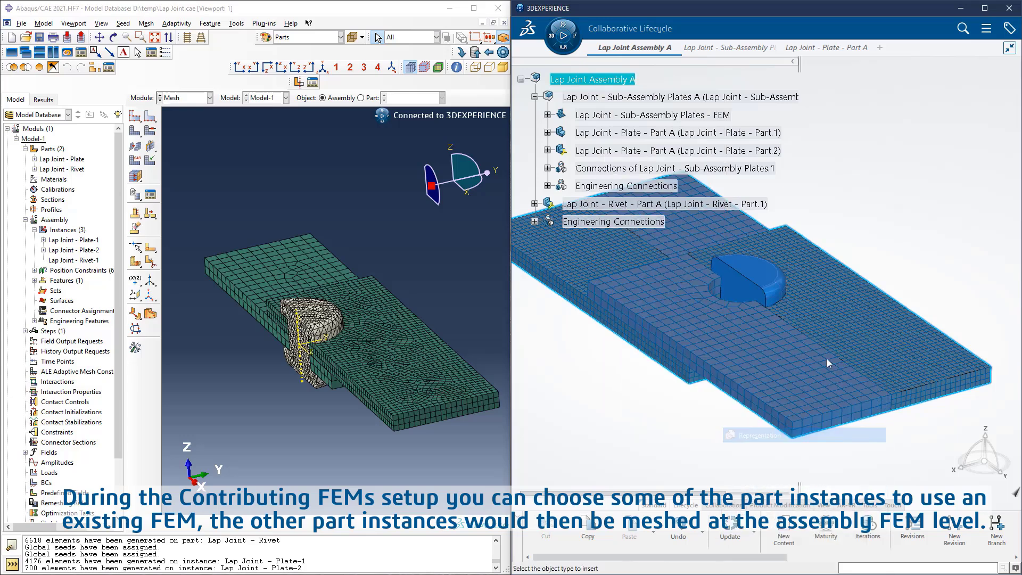
{"action": "left_click", "coordinate": [783, 343]}
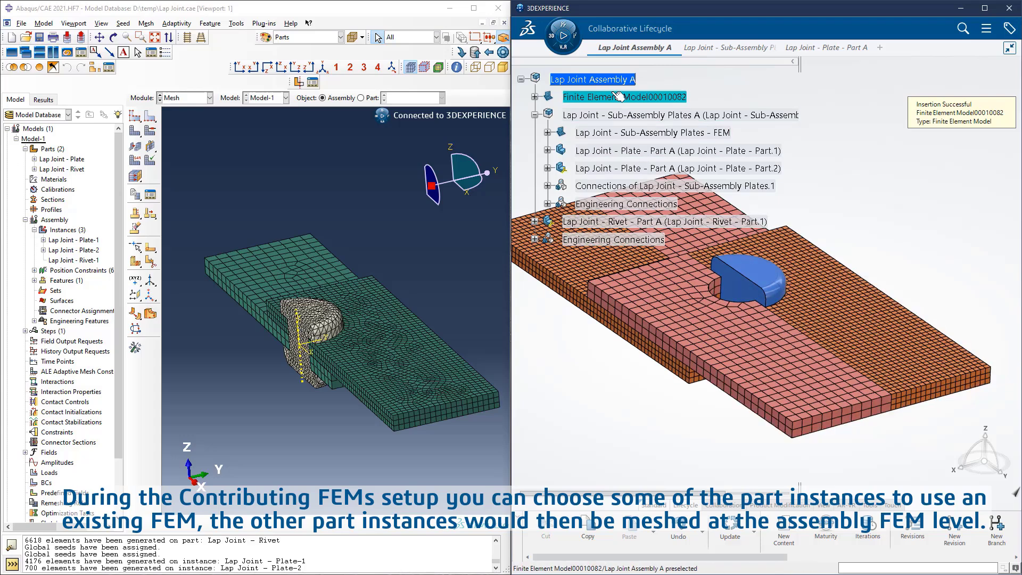
Step: Set the new finite element model's title to "Lap Joint Assembly - FEM"
{"action": "right_click", "coordinate": [615, 94]}
{"action": "left_click", "coordinate": [666, 148]}
{"action": "left_click_drag", "start_coordinate": [899, 316], "coordinate": [707, 303]}
{"action": "type", "text": "Lap Joint Assembly - FEM"}
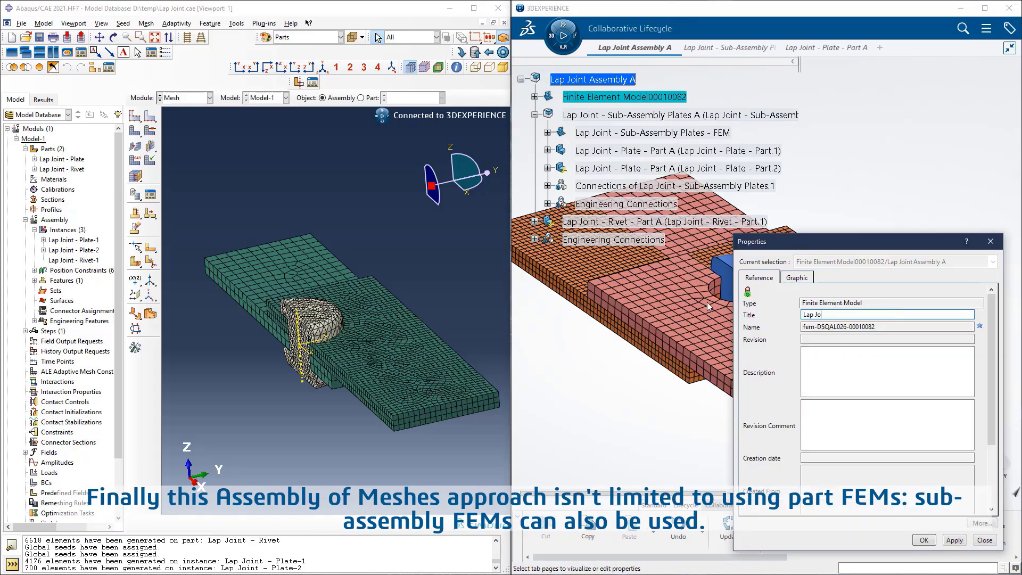
{"action": "left_click", "coordinate": [923, 540]}
Step: Activate Lap Joint Assembly - FEM and make Part.1's YZ Negative and Part.2's YZ Positive abstraction shapes the plates' contributing shapes
{"action": "left_click", "coordinate": [534, 96]}
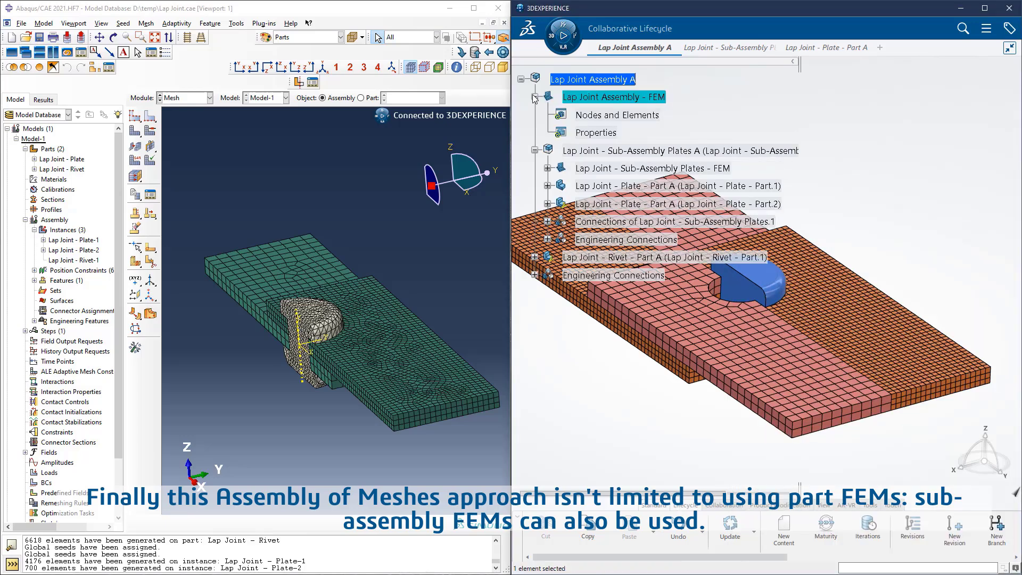
{"action": "double_click", "coordinate": [633, 99]}
{"action": "left_click", "coordinate": [603, 291]}
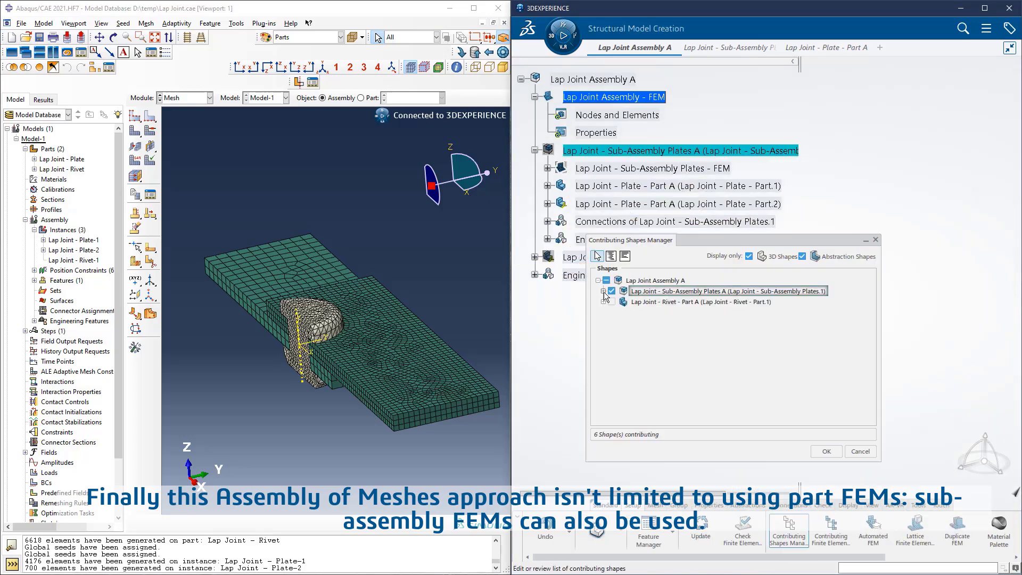
{"action": "left_click", "coordinate": [622, 333]}
{"action": "left_click", "coordinate": [622, 375]}
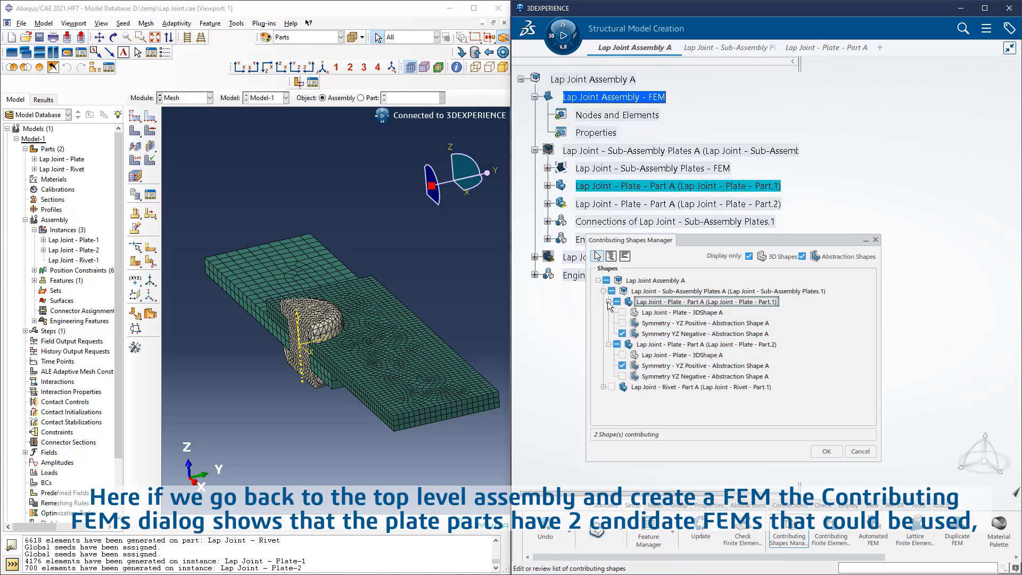
Step: Add the rivet's Symmetry YZ Negative abstraction shape to the contributing shapes and accept the selection
{"action": "left_click", "coordinate": [603, 291]}
{"action": "left_click", "coordinate": [603, 301]}
{"action": "left_click", "coordinate": [617, 333]}
{"action": "left_click", "coordinate": [830, 452]}
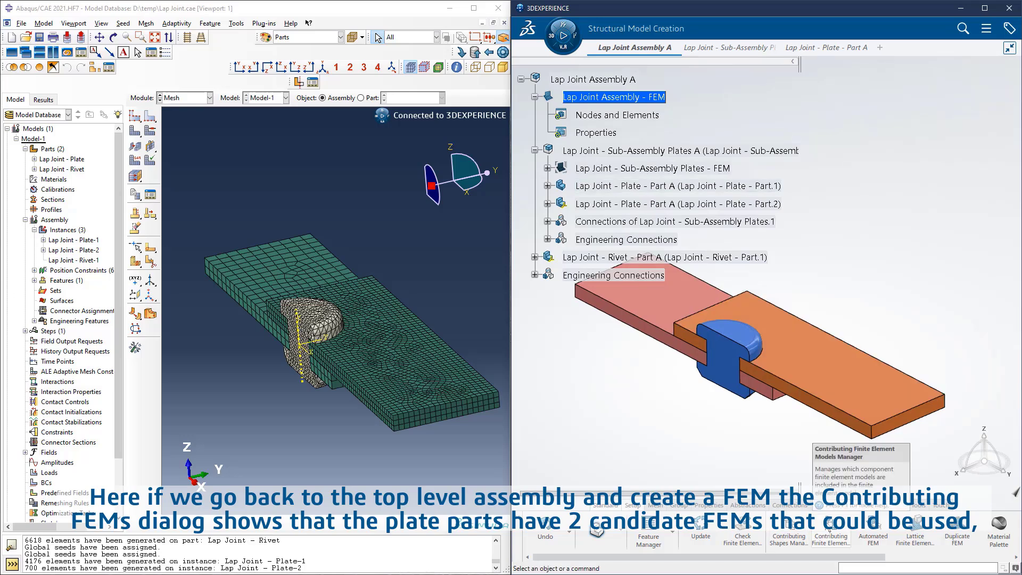
Step: Define "Lap Joint - Sub-Assembly Plates - FEM" as the contributing FEM for the plates sub-assembly
{"action": "left_click", "coordinate": [831, 534]}
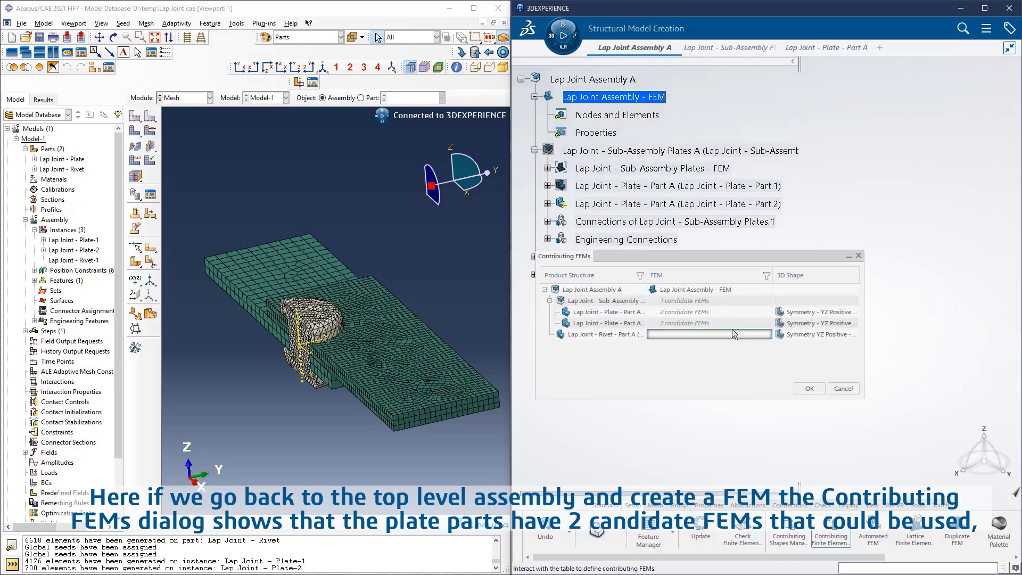
{"action": "left_click", "coordinate": [704, 301]}
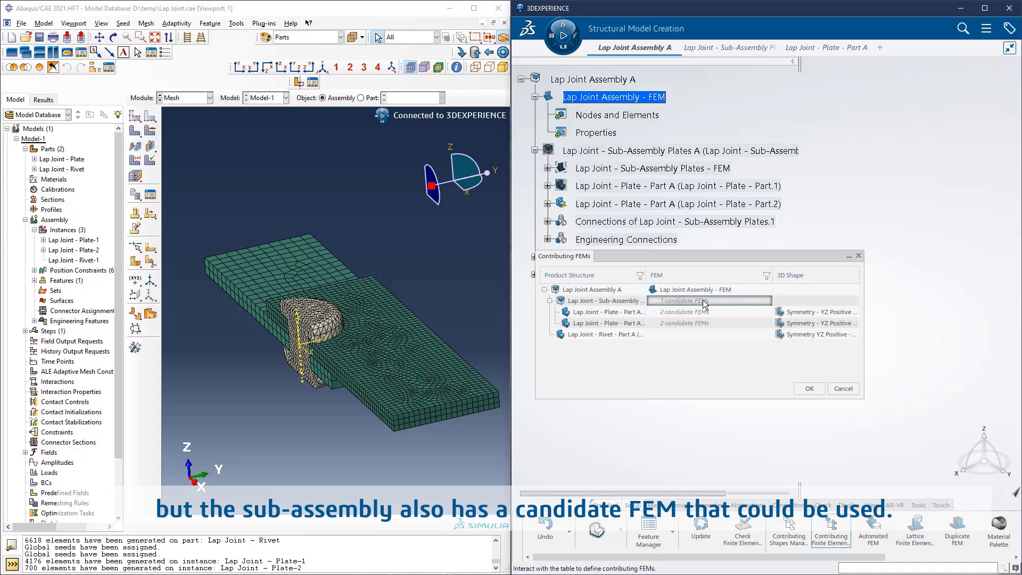
{"action": "right_click", "coordinate": [702, 299]}
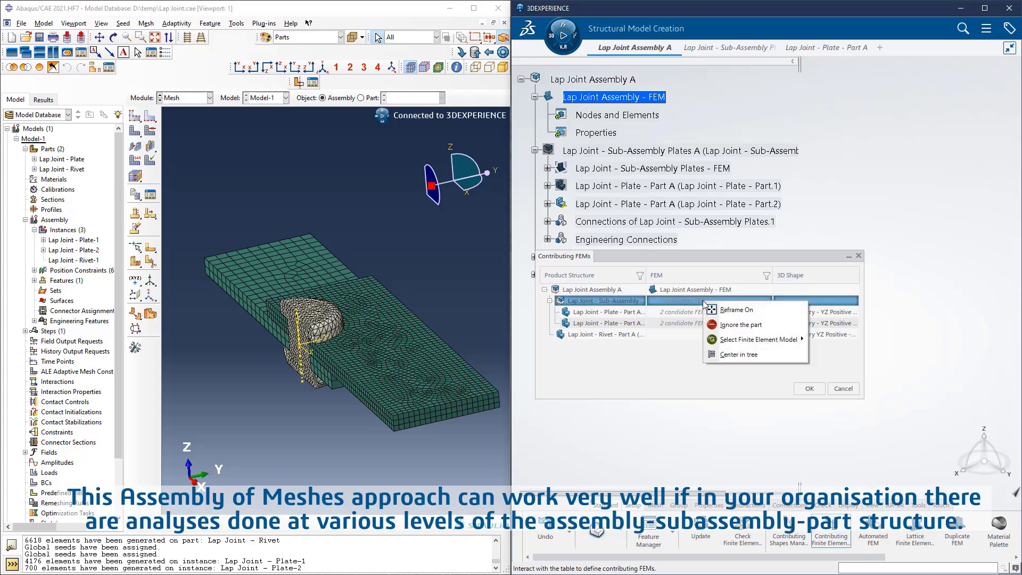
{"action": "mouse_move", "coordinate": [758, 339]}
{"action": "left_click", "coordinate": [862, 340]}
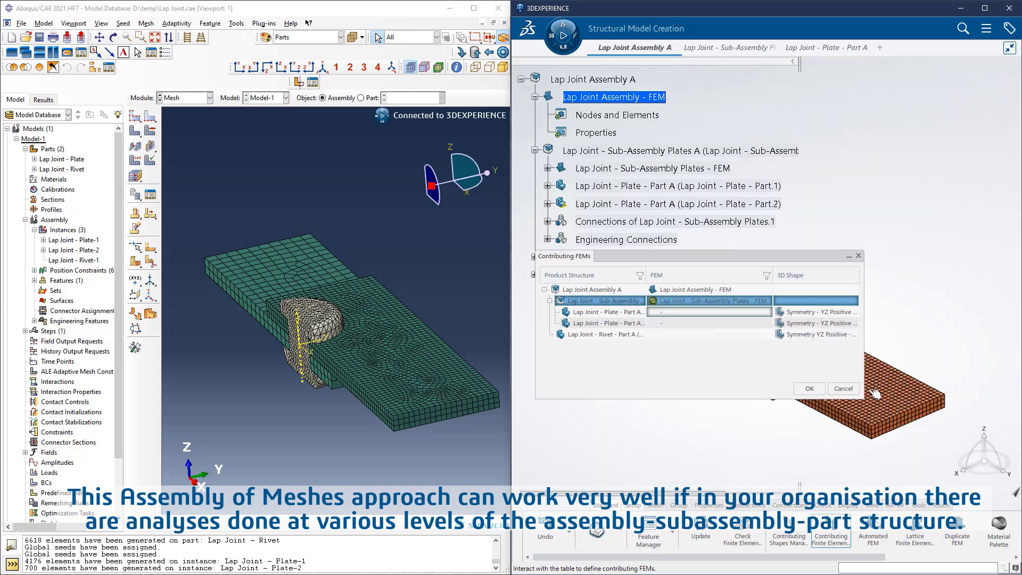
{"action": "left_click", "coordinate": [809, 389]}
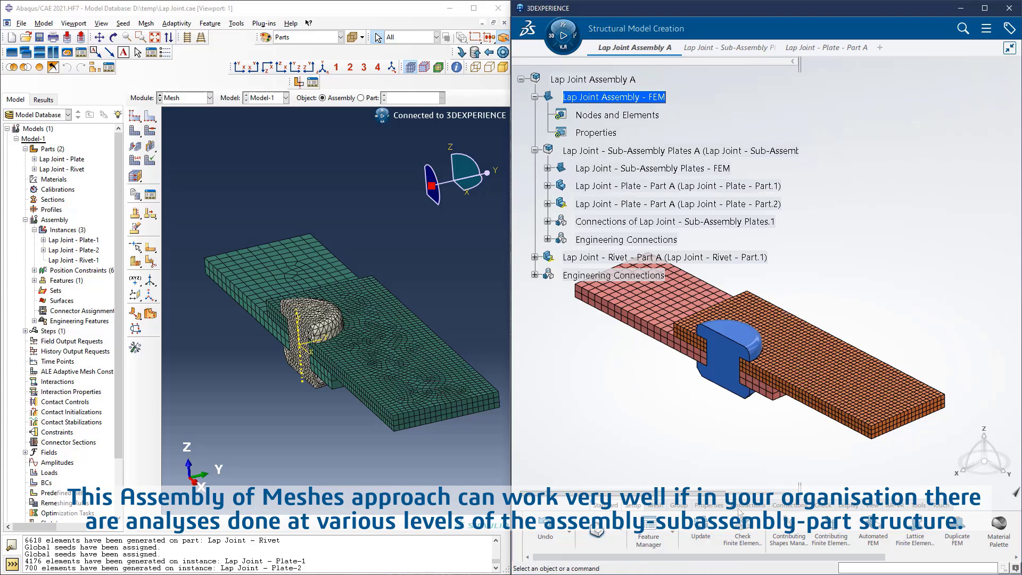
Step: Start a tetrahedron mesh in the assembly FEM with second-order elements and name it Rivet
{"action": "left_click", "coordinate": [659, 504]}
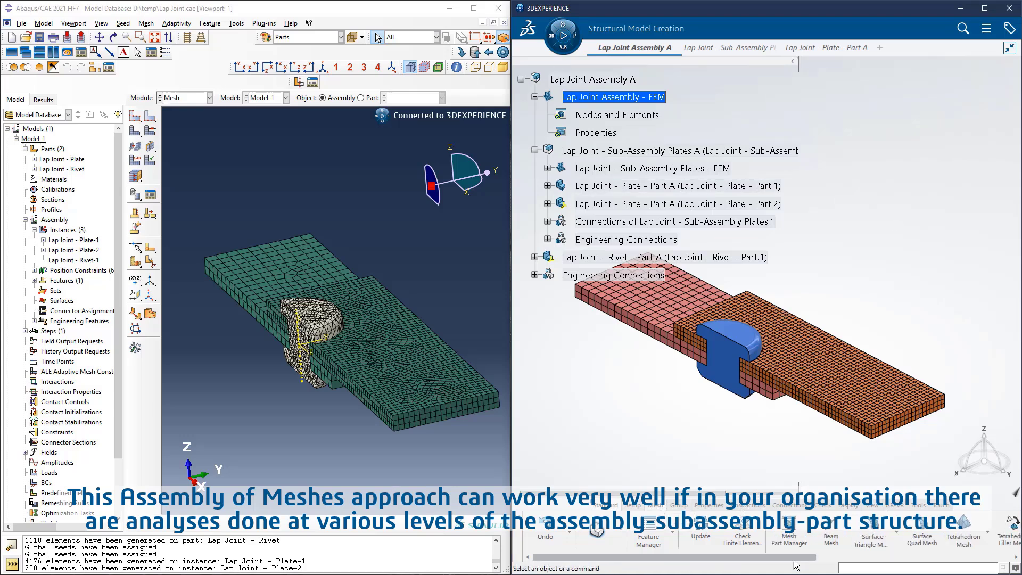
{"action": "left_click_drag", "start_coordinate": [800, 556], "coordinate": [888, 555]}
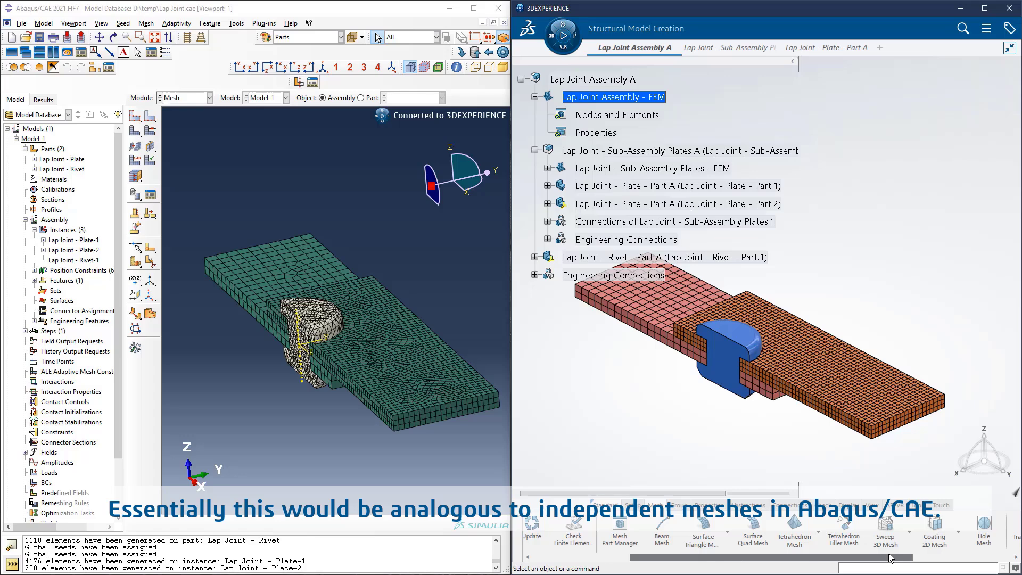
{"action": "left_click", "coordinate": [794, 529]}
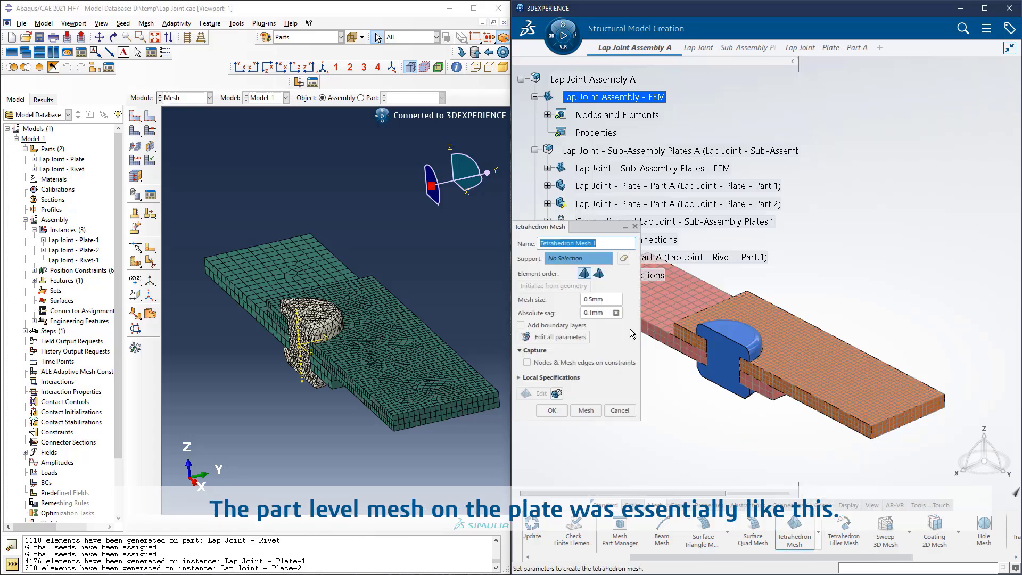
{"action": "left_click", "coordinate": [598, 273]}
{"action": "left_click_drag", "start_coordinate": [597, 227], "coordinate": [617, 268]}
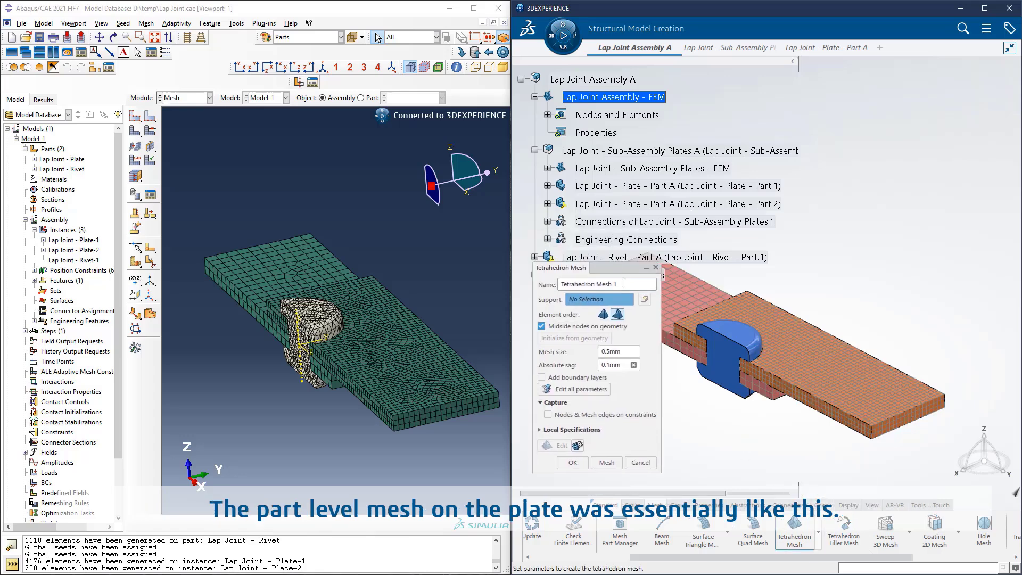
{"action": "triple_click", "coordinate": [623, 283]}
{"action": "type", "text": "Rivet"}
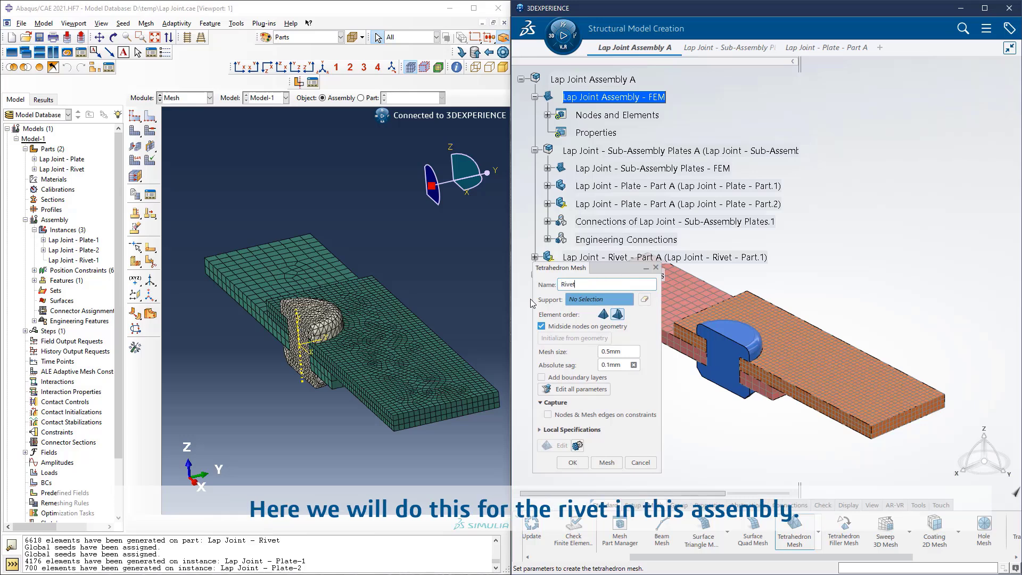
Step: Use the rivet body as the mesh support, generate the tetrahedron mesh and accept it
{"action": "left_click", "coordinate": [720, 369]}
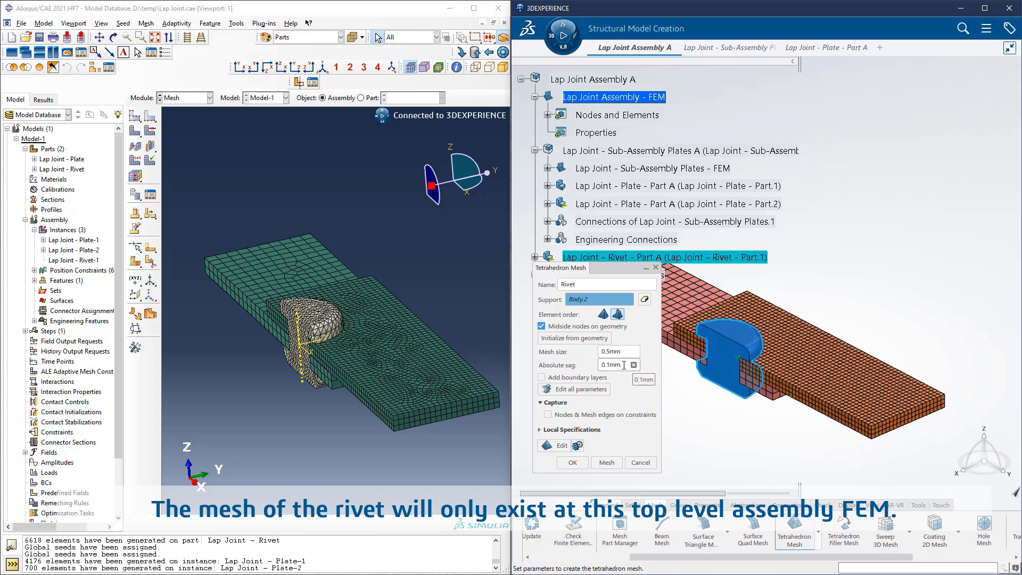
{"action": "left_click", "coordinate": [605, 463]}
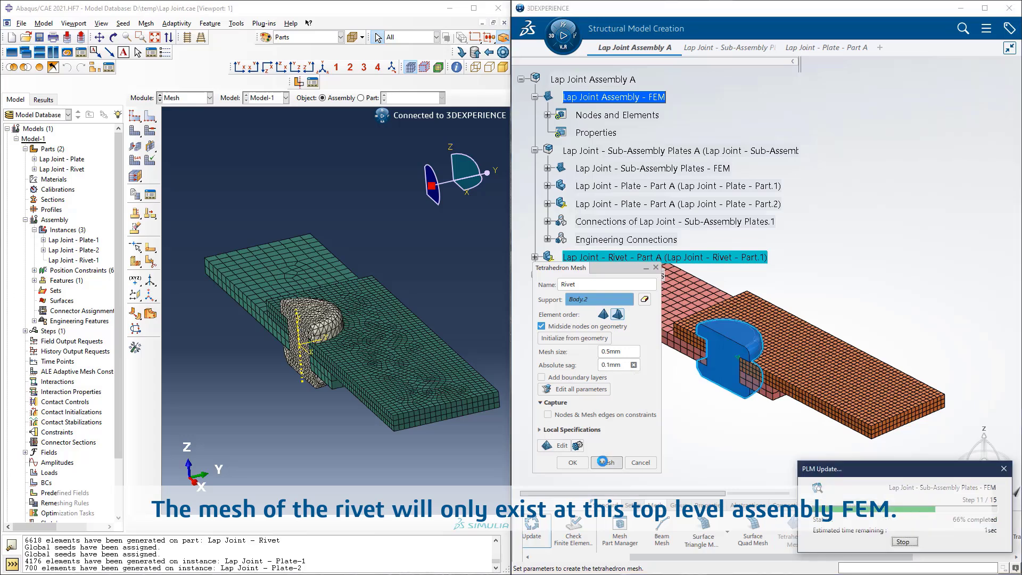
{"action": "left_click", "coordinate": [579, 463]}
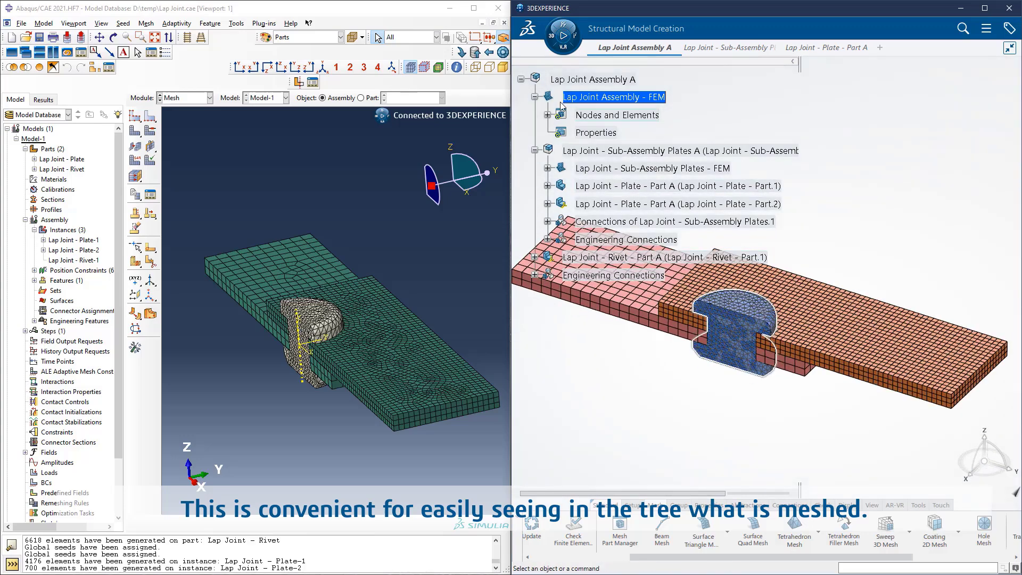
Step: Examine in the expanded tree which meshes belong to the assembly FEM, the sub-assembly FEM, each plate's FEM and the rivet part
{"action": "left_click", "coordinate": [547, 115]}
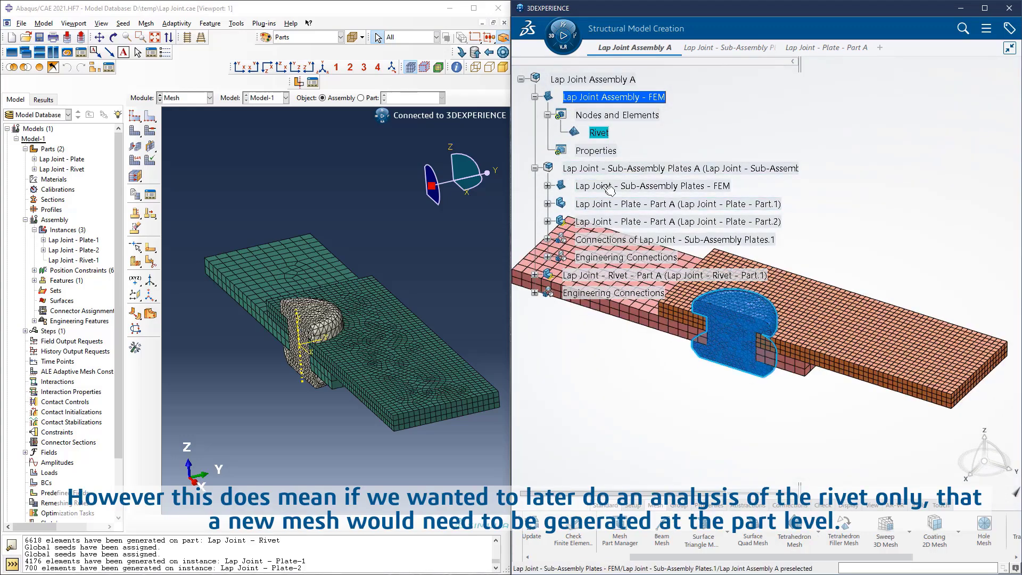
{"action": "left_click", "coordinate": [547, 186]}
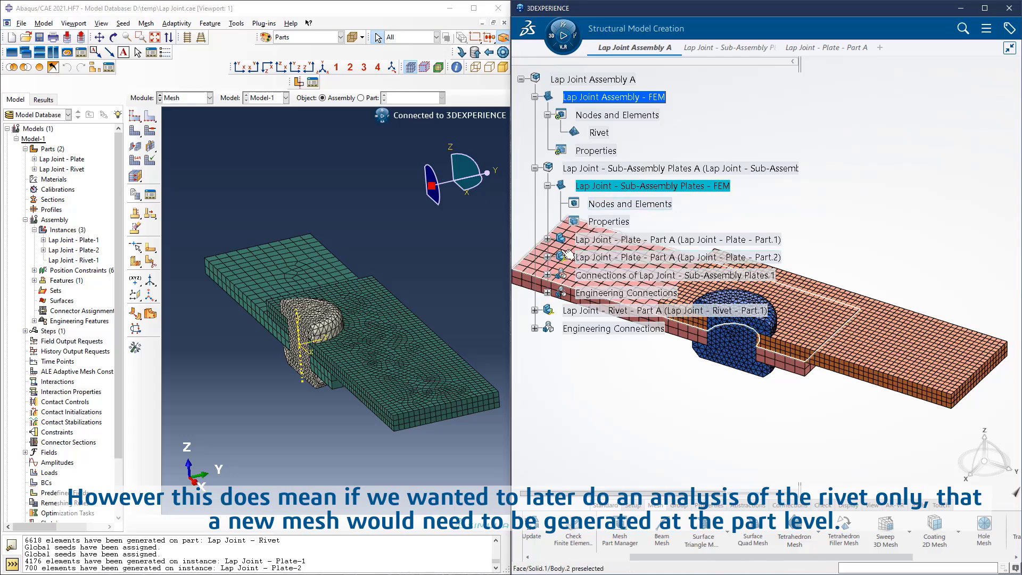
{"action": "left_click", "coordinate": [547, 238]}
{"action": "left_click", "coordinate": [560, 310]}
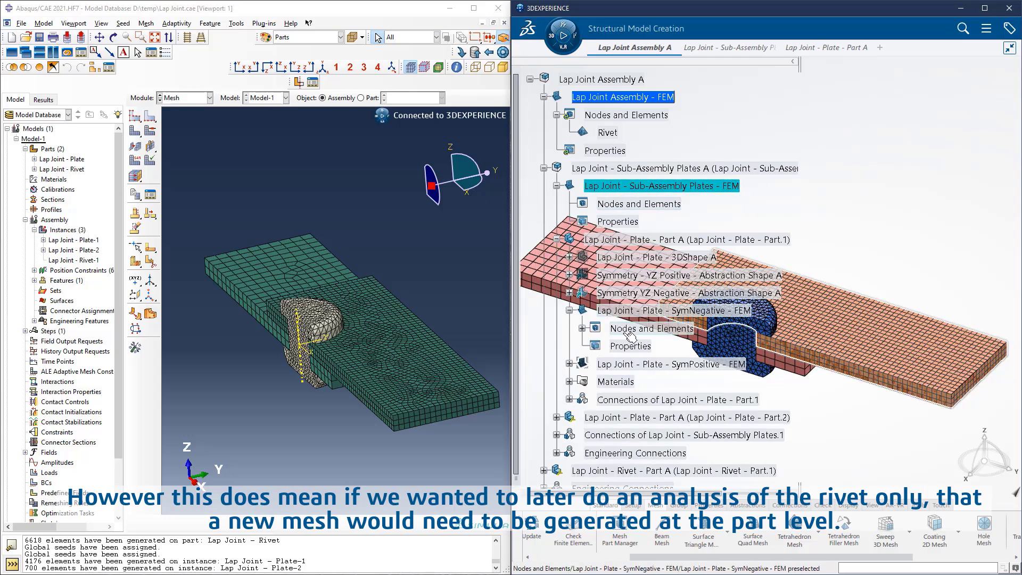
{"action": "left_click", "coordinate": [582, 328]}
{"action": "left_click", "coordinate": [660, 346]}
{"action": "scroll", "coordinate": [678, 386], "scroll_direction": "down", "scroll_amount": 4}
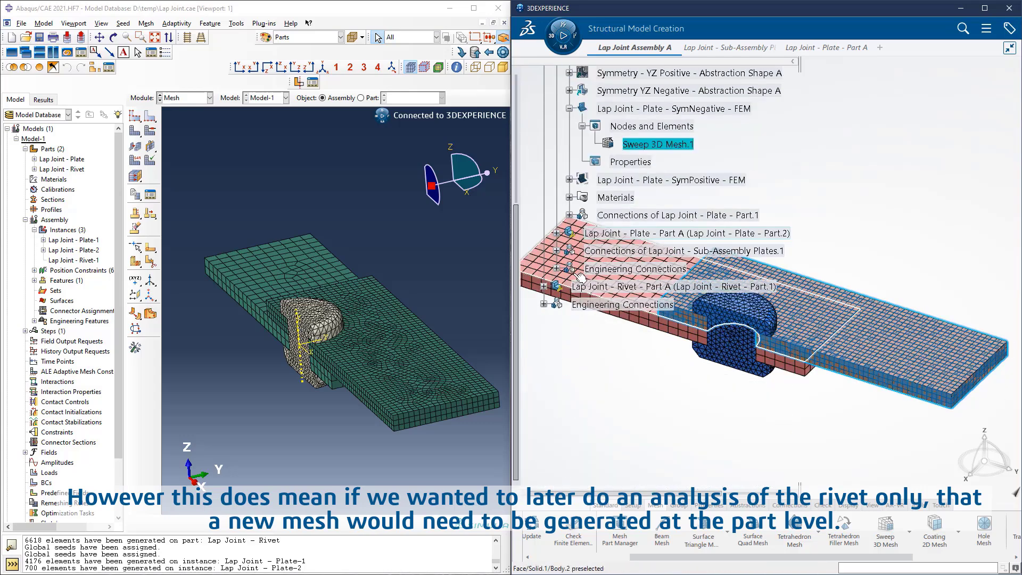
{"action": "left_click", "coordinate": [544, 286]}
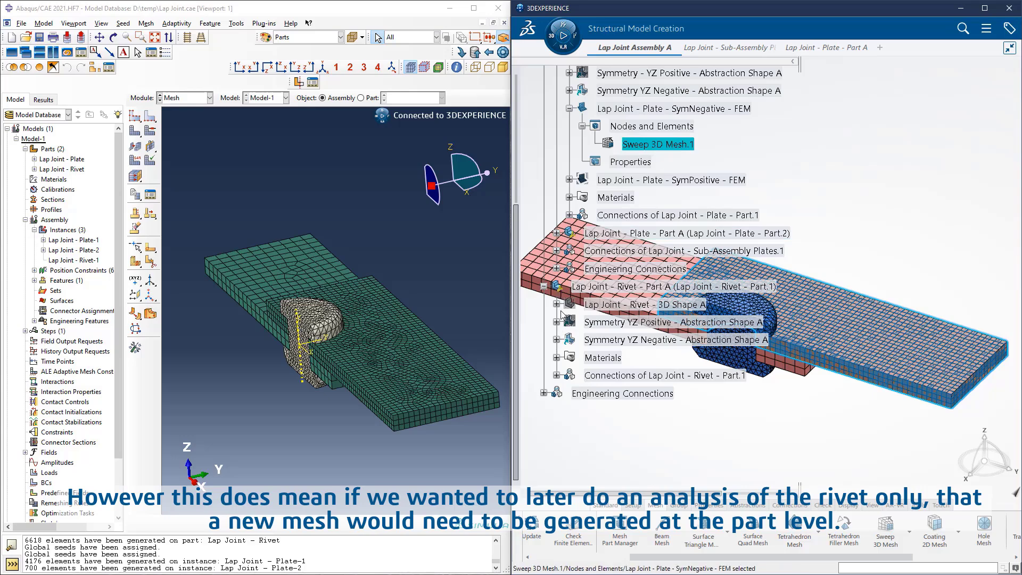
{"action": "scroll", "coordinate": [562, 314], "scroll_direction": "up", "scroll_amount": 3}
{"action": "left_click", "coordinate": [556, 385]}
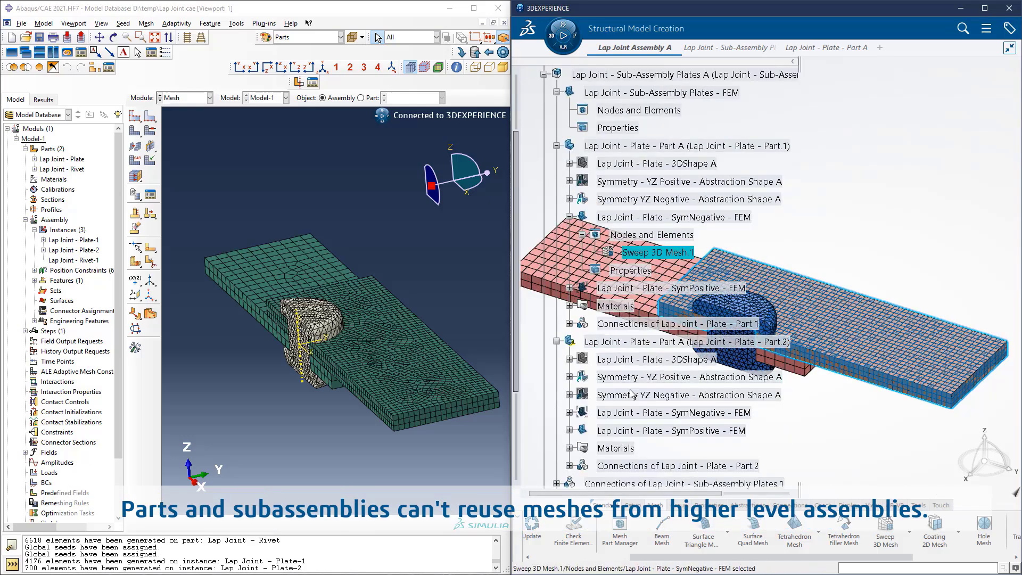
{"action": "left_click", "coordinate": [569, 430]}
{"action": "left_click", "coordinate": [875, 423]}
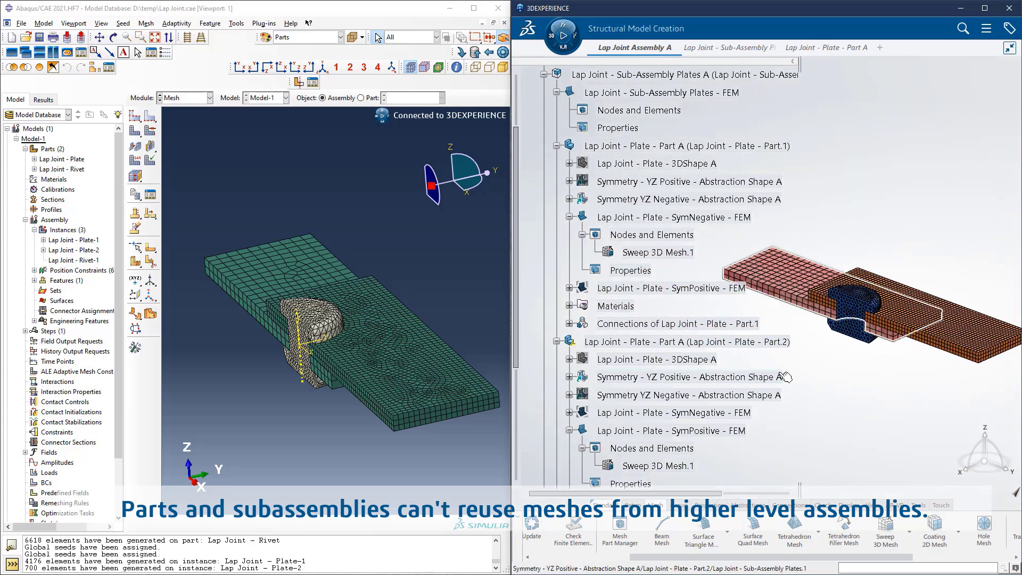
Step: Collapse the plate and sub-assembly branches and inspect the assembly FEM's Rivet mesh and the rivet part's contents
{"action": "left_click", "coordinate": [556, 341]}
{"action": "left_click", "coordinate": [556, 145]}
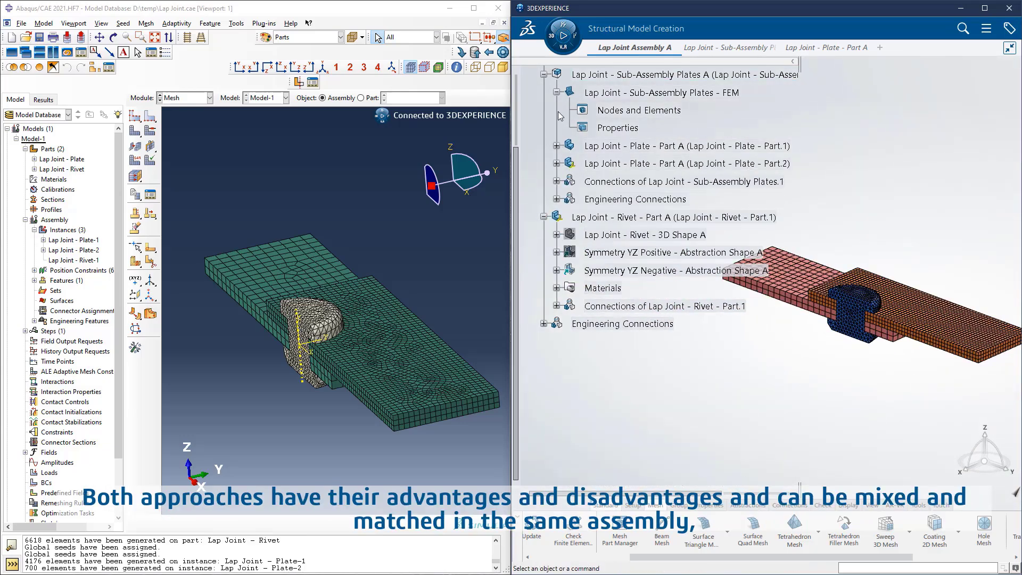
{"action": "left_click", "coordinate": [555, 92]}
{"action": "left_click", "coordinate": [544, 75]}
{"action": "scroll", "coordinate": [632, 181], "scroll_direction": "up", "scroll_amount": 3}
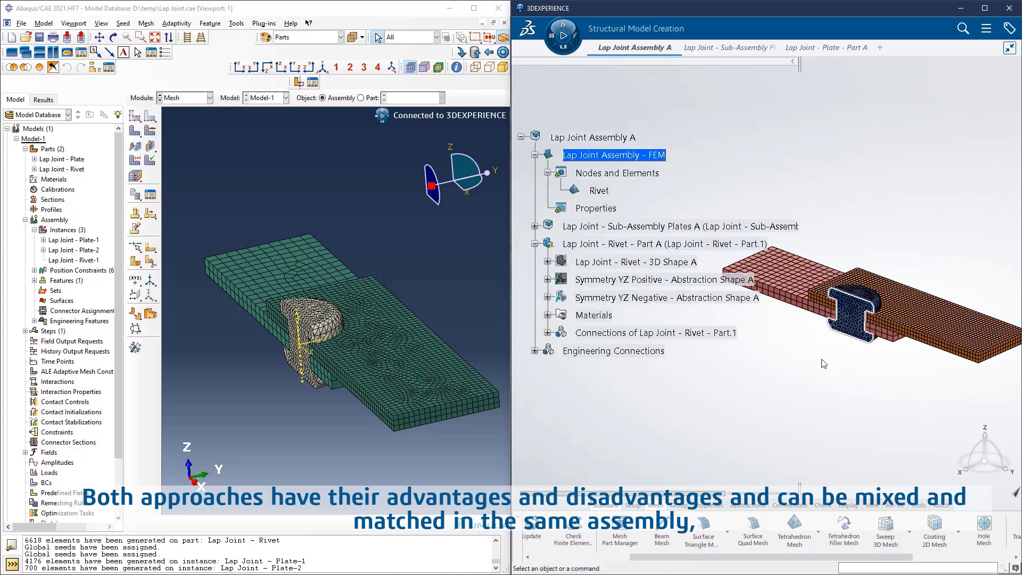
{"action": "middle_click_drag", "start_coordinate": [823, 361], "coordinate": [669, 252]}
{"action": "scroll", "coordinate": [672, 255], "scroll_direction": "down", "scroll_amount": 1}
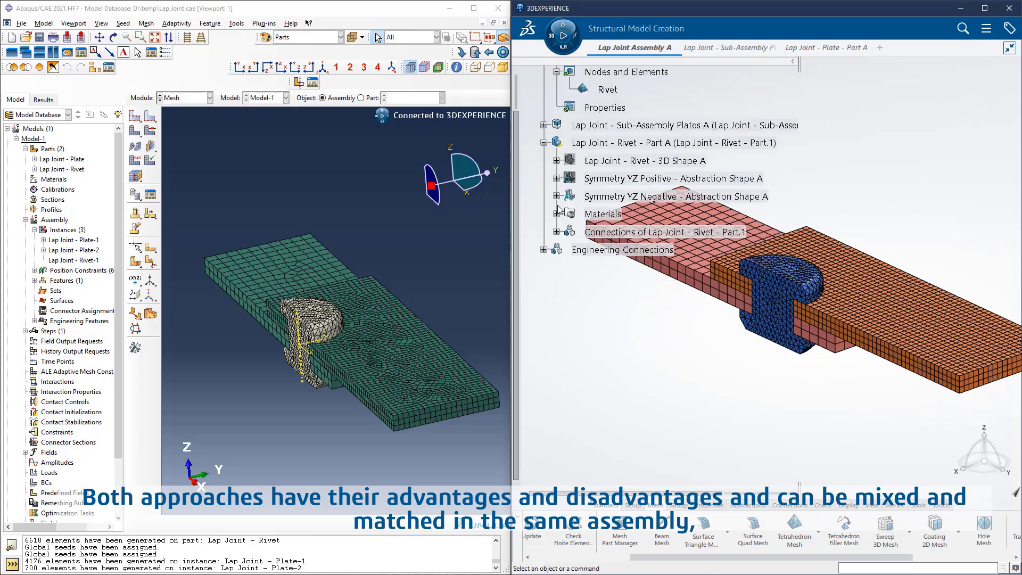
Step: Collapse the assembly FEM and rivet part branches, and insert a new Finite Element Model representation under Lap Joint Assembly A
{"action": "left_click", "coordinate": [534, 104]}
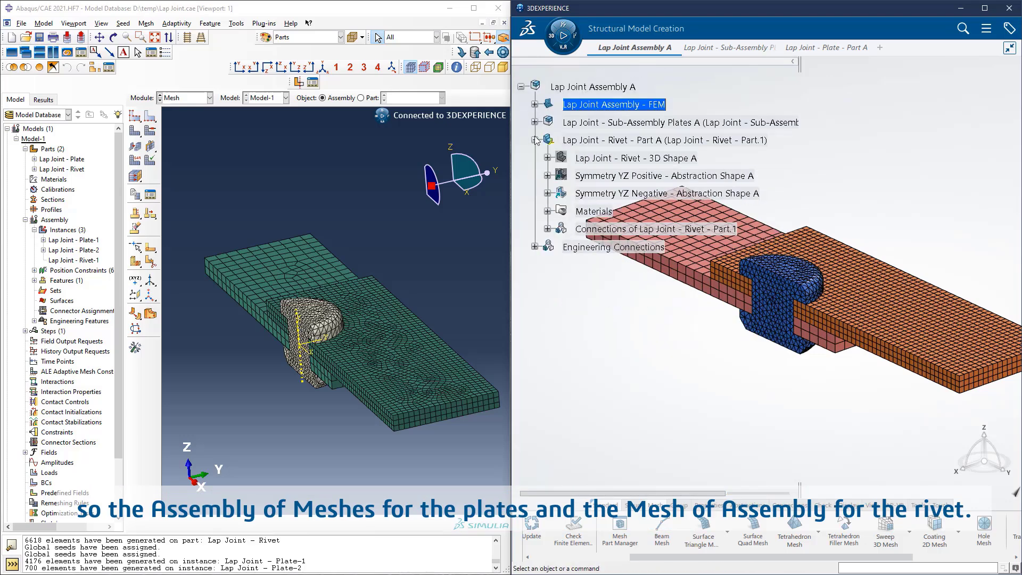
{"action": "left_click", "coordinate": [534, 140]}
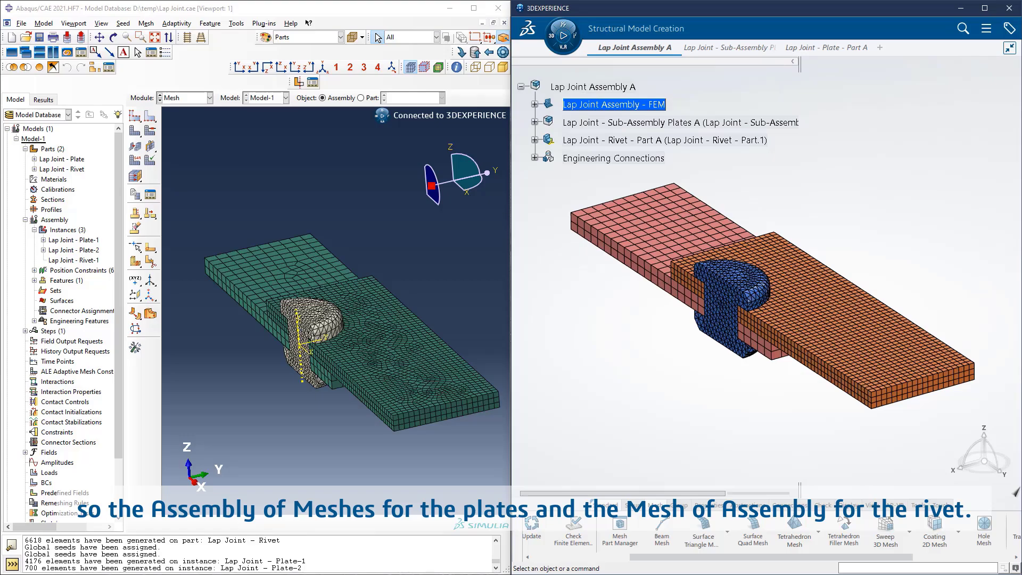
{"action": "right_click", "coordinate": [589, 88]}
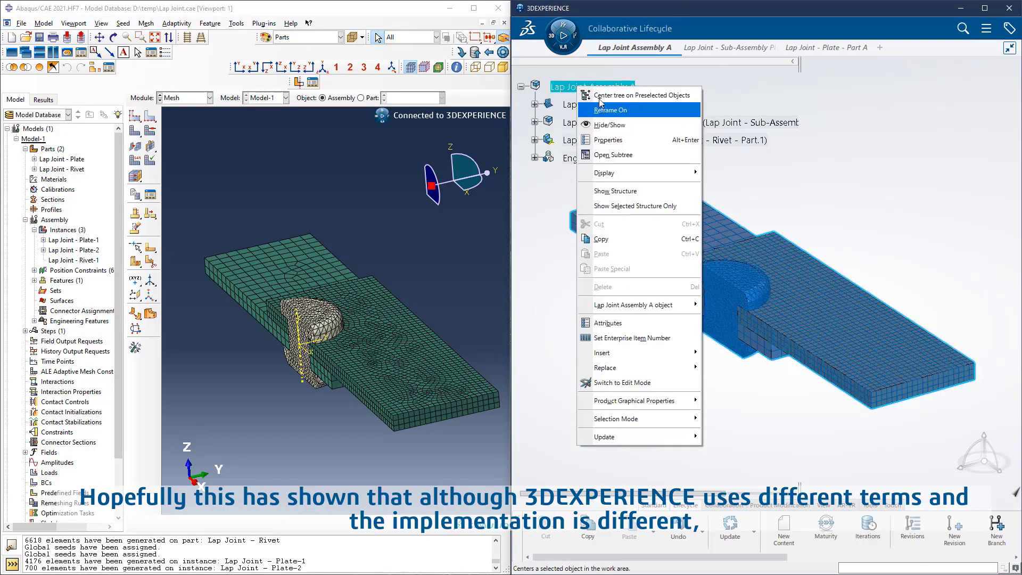
{"action": "mouse_move", "coordinate": [639, 352]}
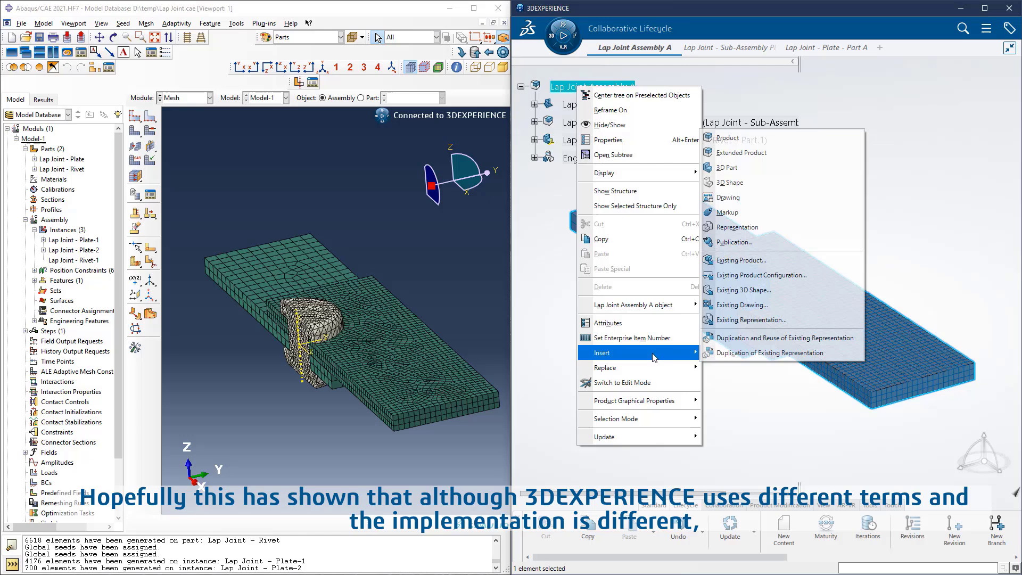
{"action": "left_click", "coordinate": [751, 223]}
{"action": "left_click", "coordinate": [784, 341]}
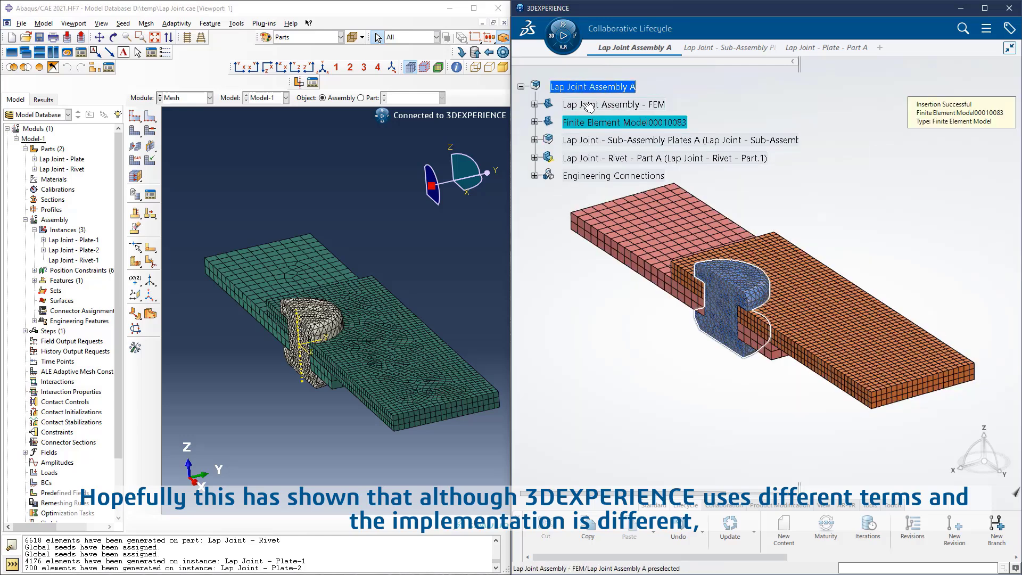
Step: Change the title of the new finite element model to "Lap Joint Assembly - MoA FEM"
{"action": "right_click", "coordinate": [604, 122]}
{"action": "left_click", "coordinate": [672, 319]}
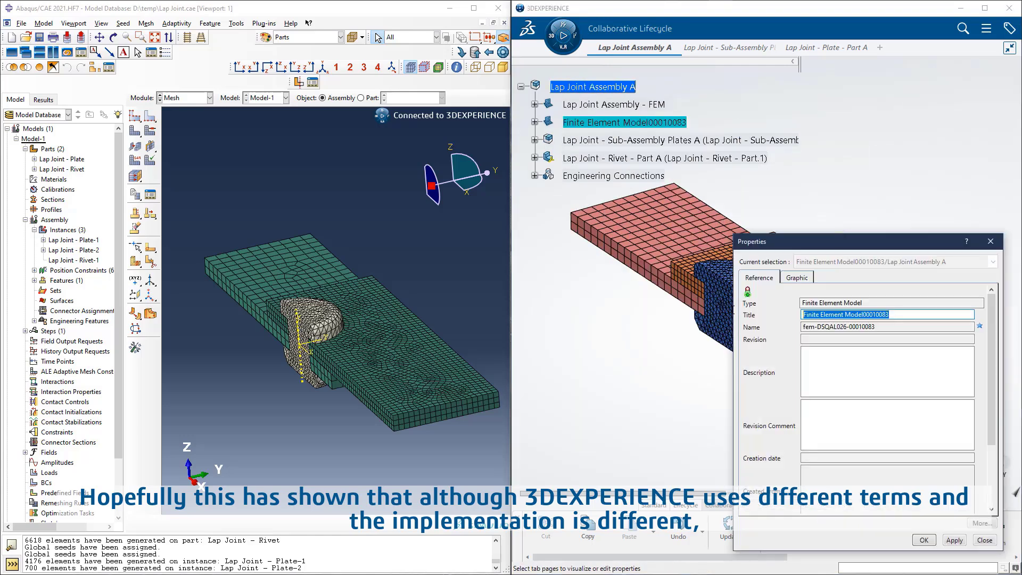
{"action": "type", "text": "Lap Joint Assembly - MoA FEM"}
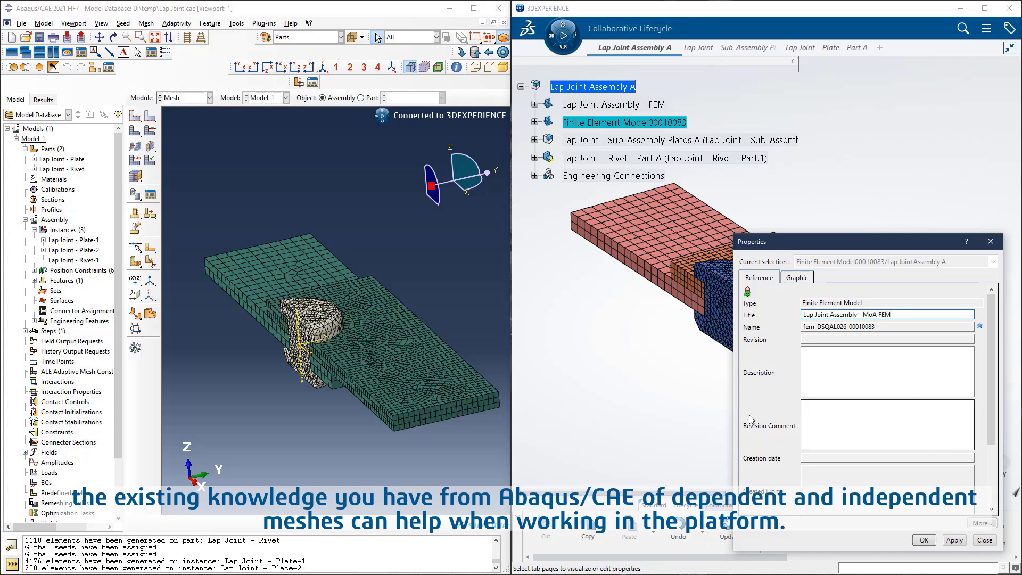
{"action": "left_click", "coordinate": [928, 540]}
Step: Hide the original Lap Joint Assembly - FEM and open the MoA FEM for editing
{"action": "right_click", "coordinate": [653, 101]}
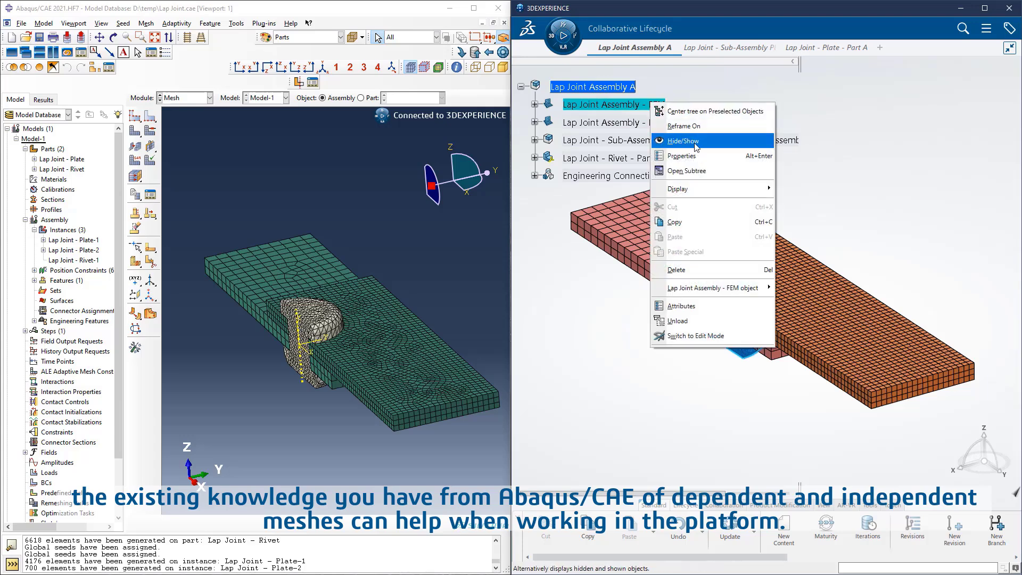
{"action": "left_click", "coordinate": [686, 142]}
{"action": "double_click", "coordinate": [604, 123]}
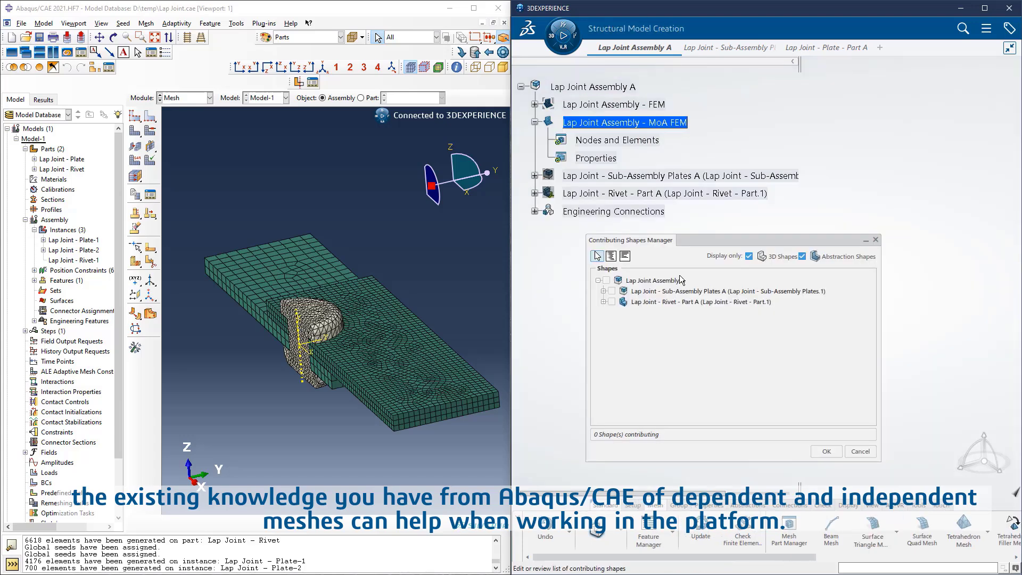
Step: Set the YZ symmetry abstraction shapes of both plates and the rivet as contributing shapes of the MoA FEM
{"action": "left_click", "coordinate": [603, 291]}
{"action": "left_click", "coordinate": [608, 302]}
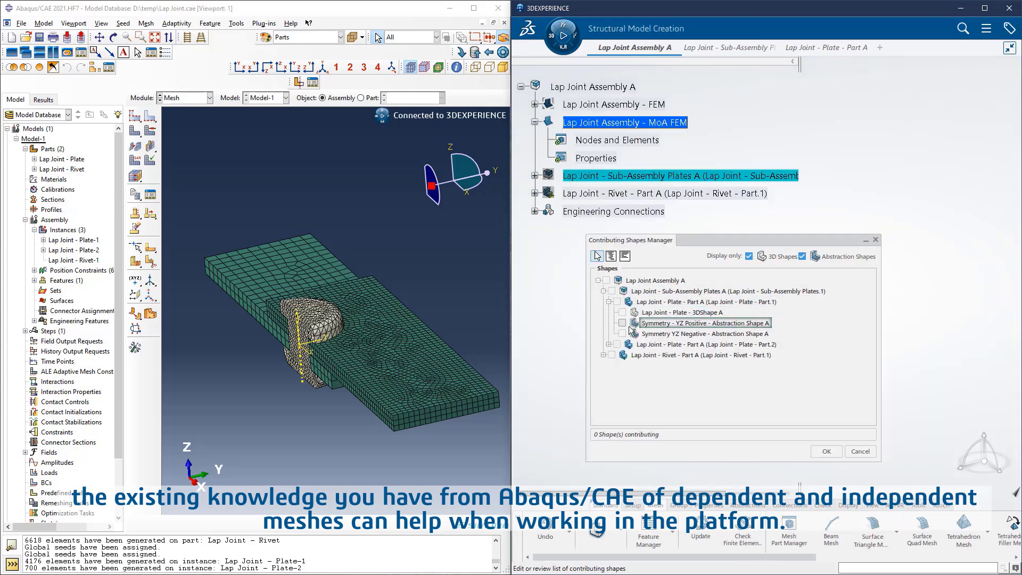
{"action": "left_click", "coordinate": [609, 345]}
{"action": "left_click", "coordinate": [622, 366]}
{"action": "left_click", "coordinate": [603, 386]}
{"action": "left_click", "coordinate": [617, 419]}
{"action": "left_click", "coordinate": [827, 453]}
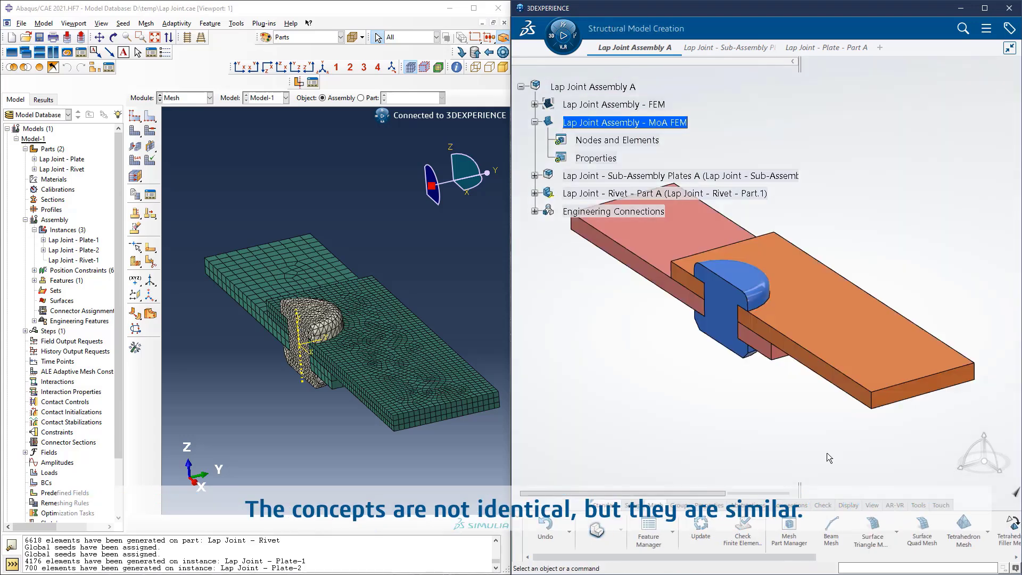
Step: Create a Sweep 3D mesh named Plate Top on the top plate's body with 0.5 mm mesh size and 0.5 mm layer size
{"action": "left_click_drag", "start_coordinate": [675, 557], "coordinate": [812, 556]}
{"action": "left_click", "coordinate": [813, 528]}
{"action": "type", "text": "Plate To"}
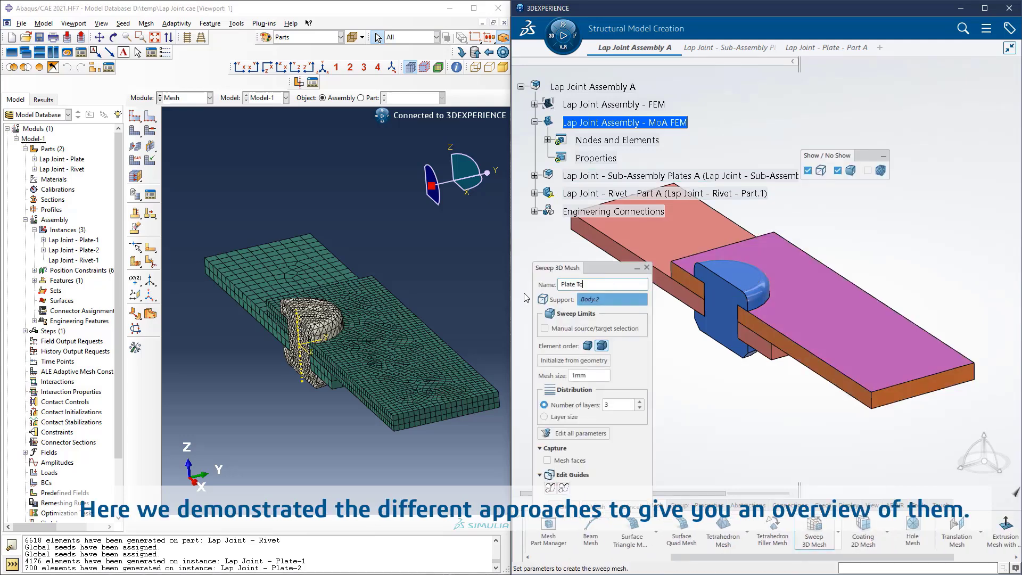
{"action": "left_click_drag", "start_coordinate": [597, 373], "coordinate": [556, 375]}
{"action": "type", "text": "0.5"}
{"action": "left_click", "coordinate": [575, 417]}
{"action": "key", "text": "Tab"}
{"action": "type", "text": "0.5"}
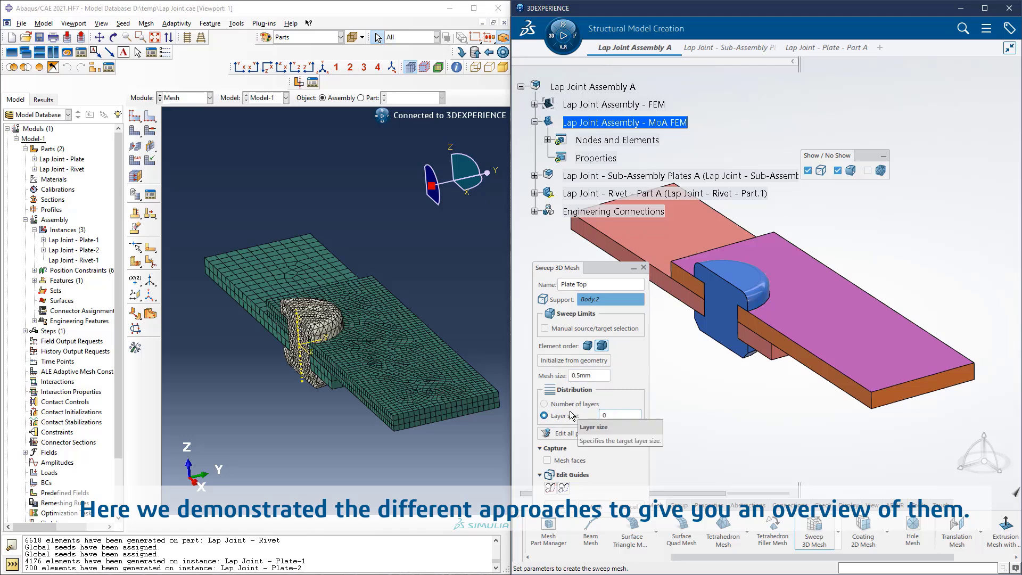
{"action": "left_click", "coordinate": [596, 504]}
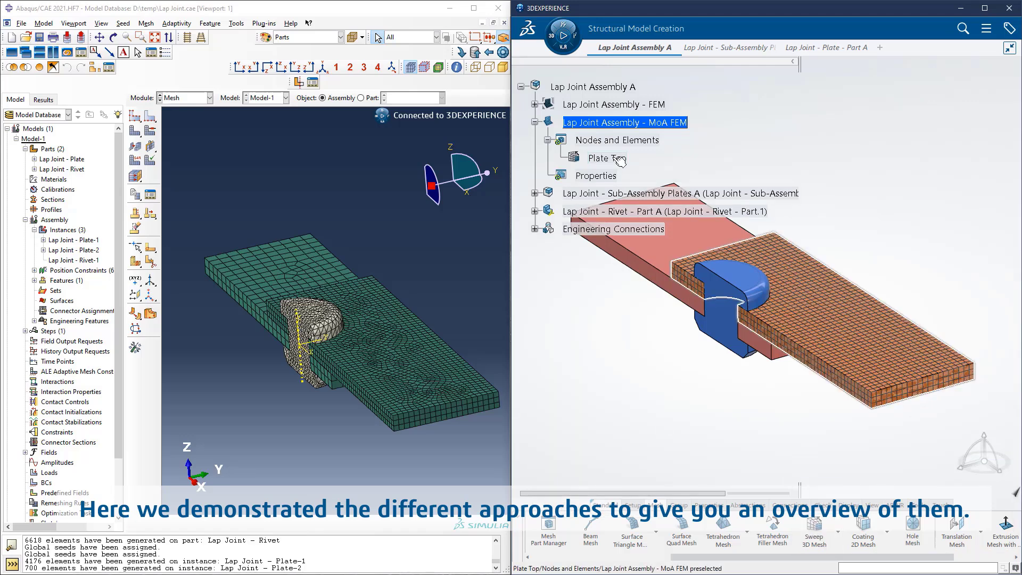
Step: Create a Sweep 3D mesh named Plate Bottom on the bottom plate's body with 1 mm mesh size and 1 mm layer size
{"action": "left_click", "coordinate": [814, 528]}
{"action": "type", "text": "Plate "}
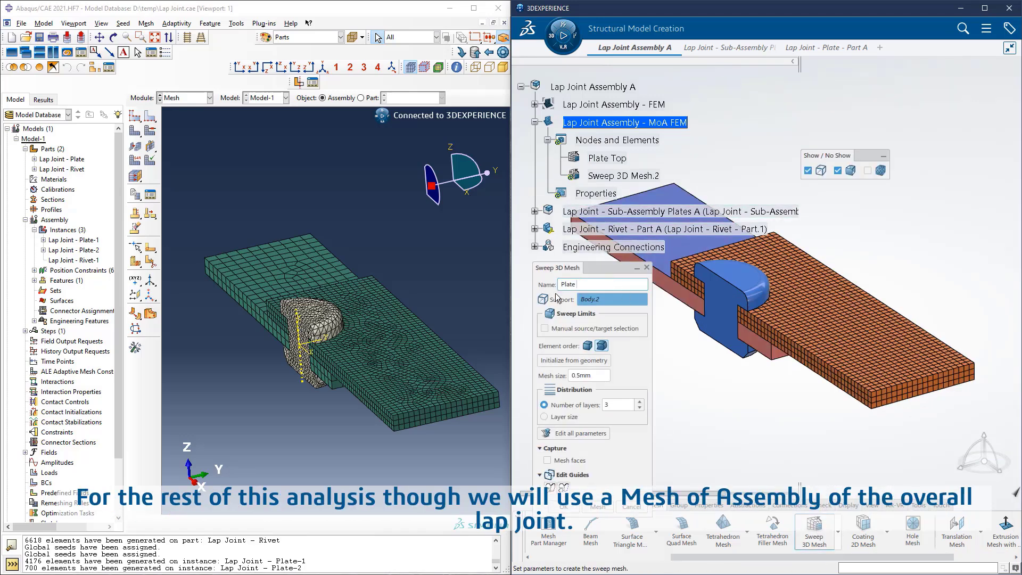
{"action": "type", "text": "Bottom"}
{"action": "key", "text": "Tab"}
{"action": "type", "text": "0.5"}
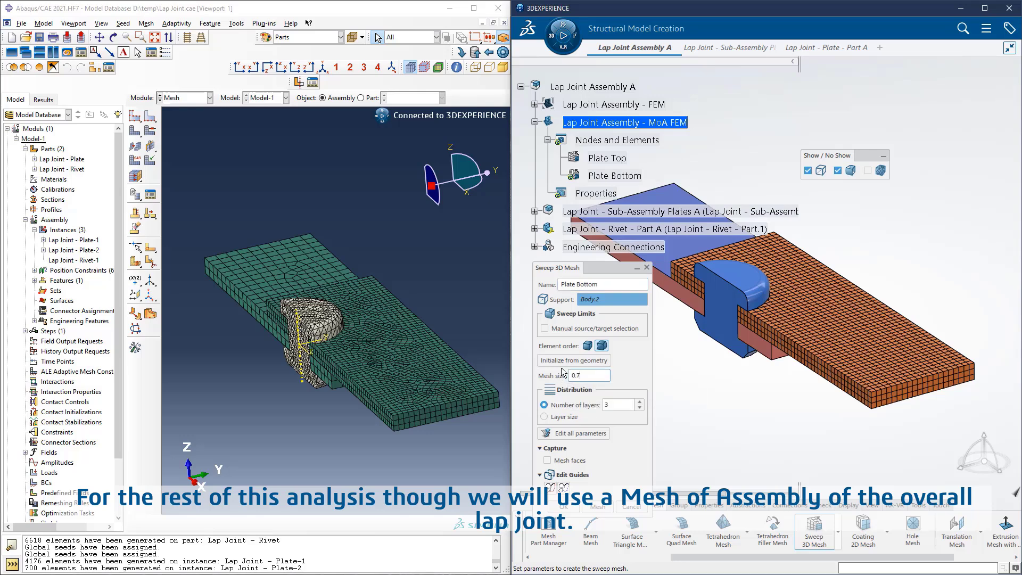
{"action": "key", "text": "BackSpace"}
{"action": "key", "text": "BackSpace"}
{"action": "key", "text": "BackSpace"}
{"action": "type", "text": "1"}
{"action": "left_click", "coordinate": [574, 415]}
{"action": "type", "text": "1"}
{"action": "left_click", "coordinate": [601, 507]}
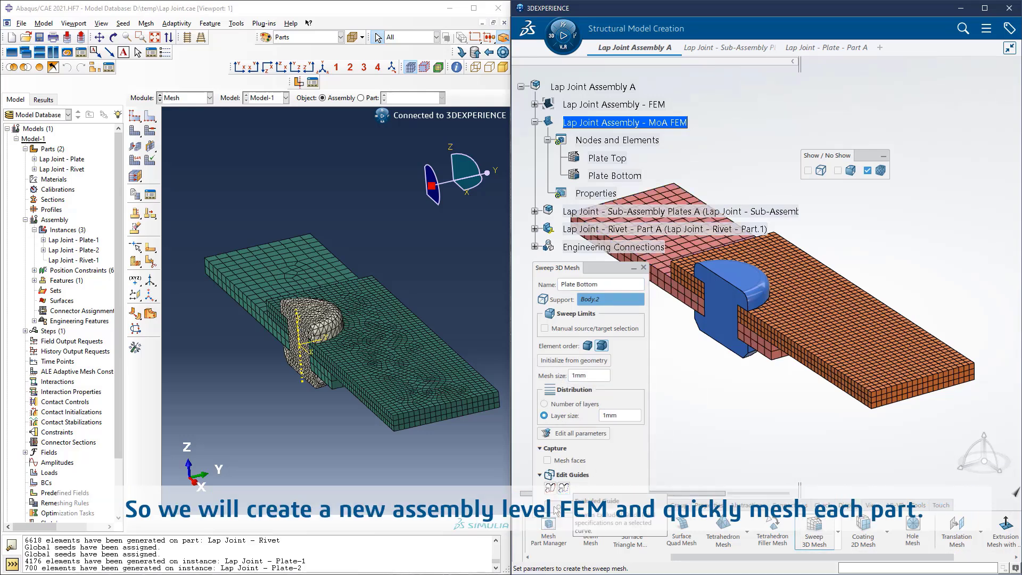
Step: Create and generate a second-order tetrahedron mesh named Rivet on the rivet body, keeping the 0.5 mm mesh size
{"action": "left_click", "coordinate": [723, 531]}
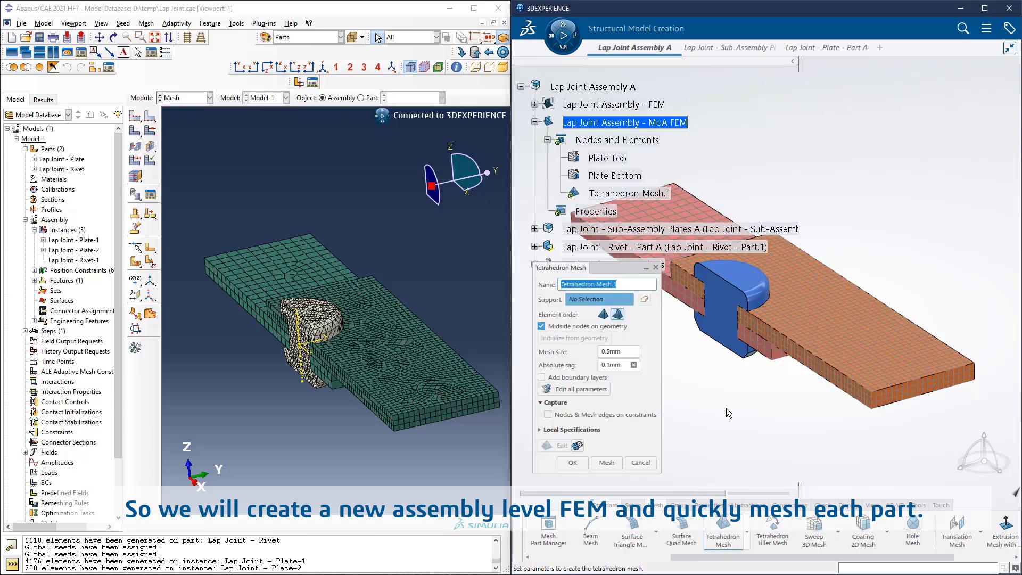
{"action": "left_click", "coordinate": [726, 325]}
{"action": "left_click_drag", "start_coordinate": [631, 285], "coordinate": [548, 286]}
{"action": "type", "text": "Rivet"}
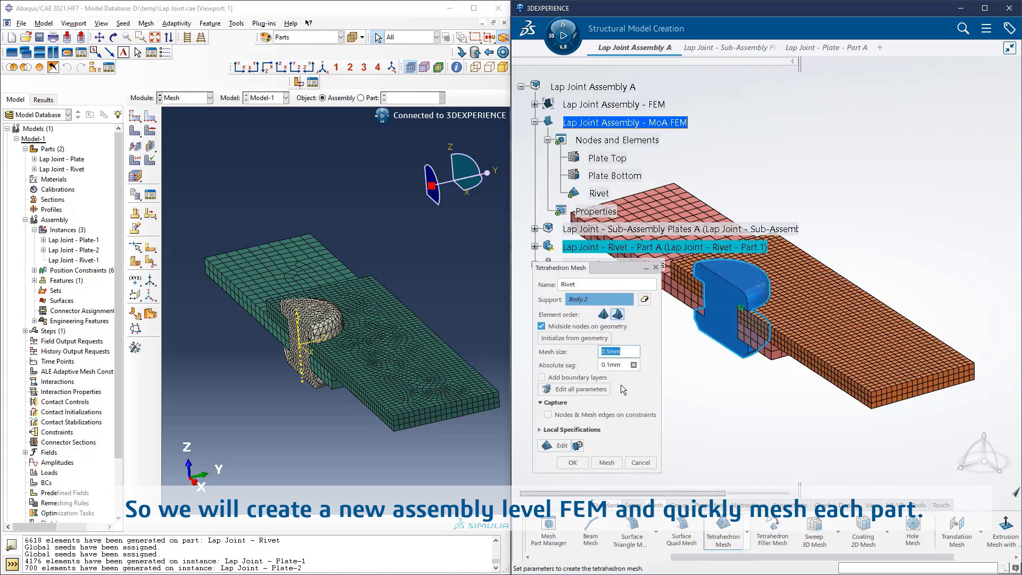
{"action": "left_click", "coordinate": [607, 461]}
{"action": "left_click", "coordinate": [573, 462]}
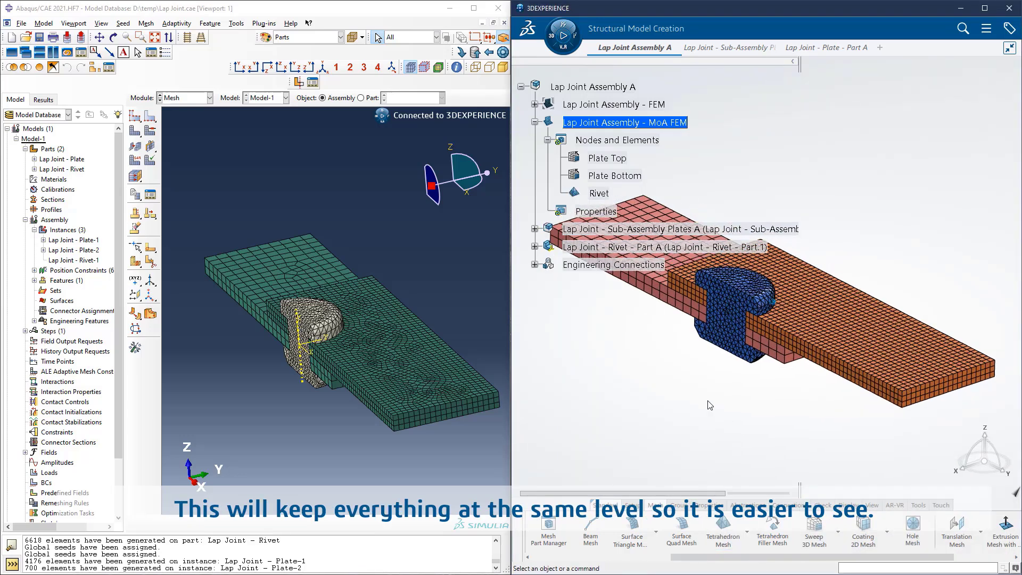